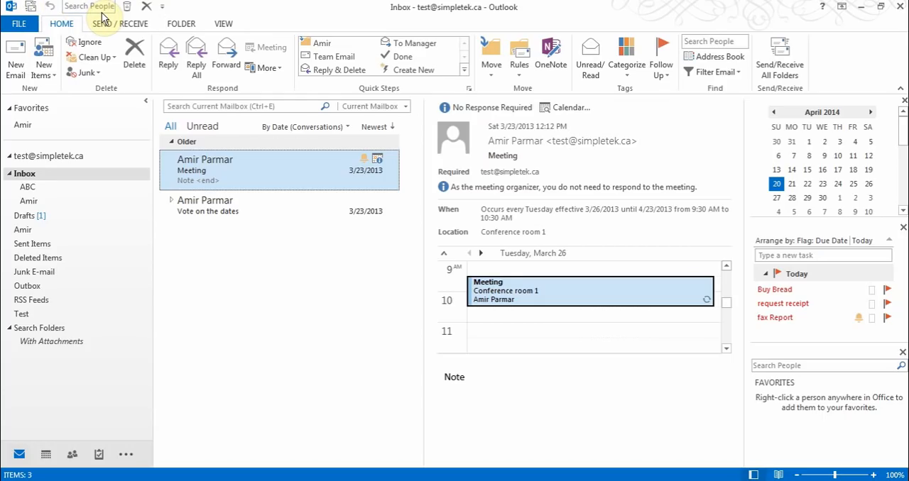
Browse the commands available for the Quick Access Toolbar under All Commands and Folder Tab, leaving the toolbar as it is
{"action": "left_click", "coordinate": [163, 8]}
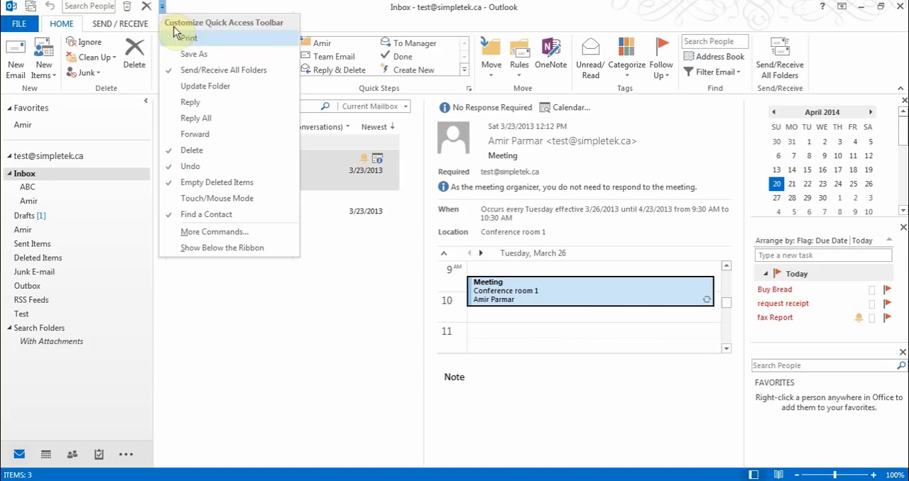
{"action": "left_click", "coordinate": [216, 238]}
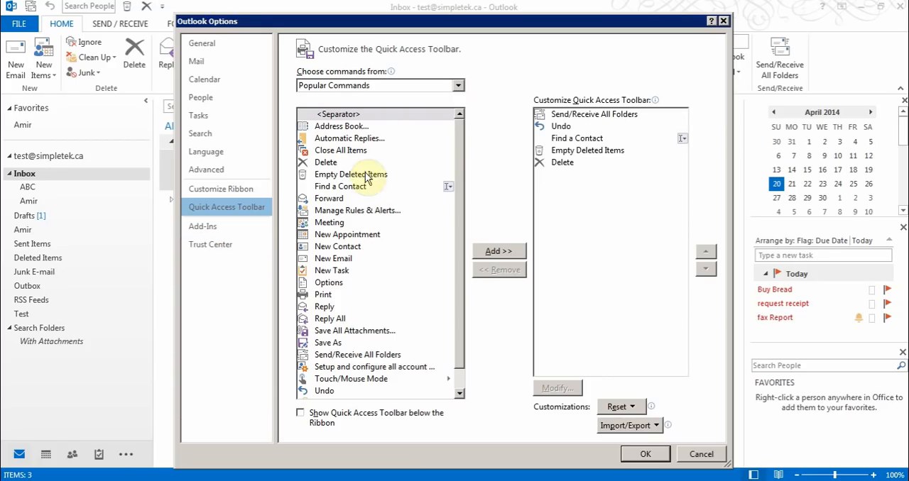
{"action": "left_click", "coordinate": [458, 86]}
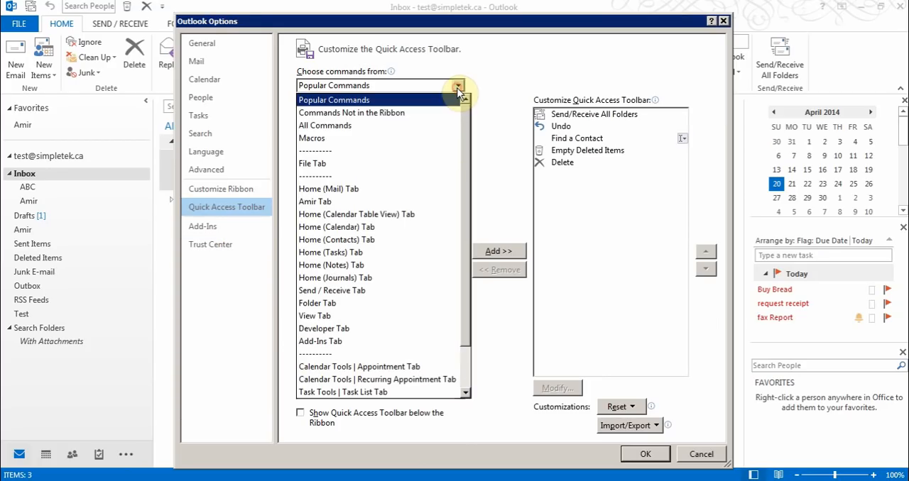
{"action": "left_click", "coordinate": [371, 125]}
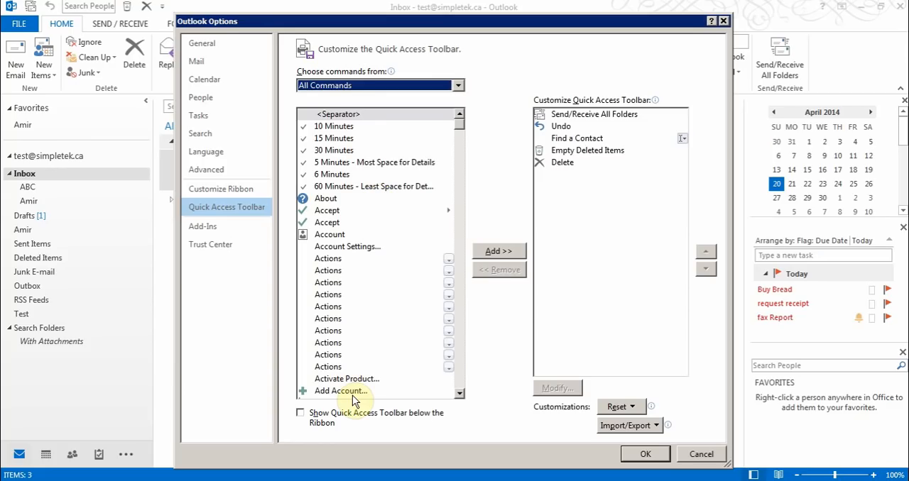
{"action": "left_click", "coordinate": [358, 260]}
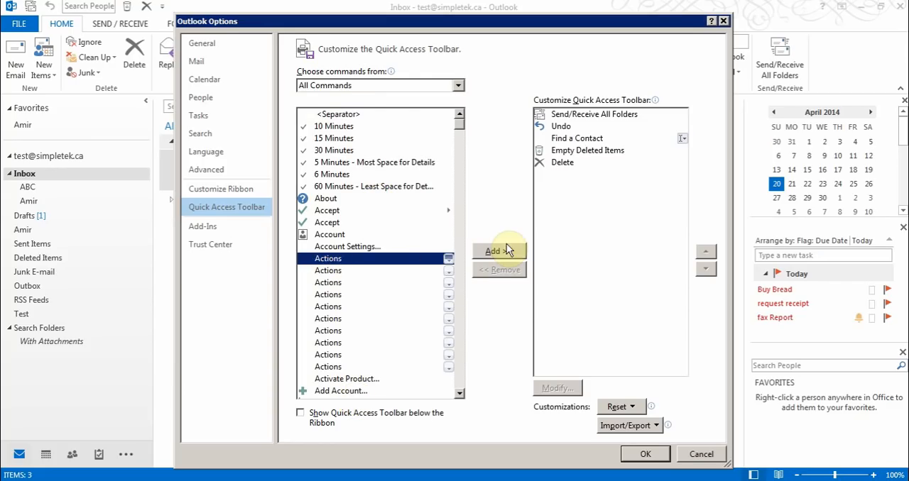
{"action": "left_click", "coordinate": [458, 85]}
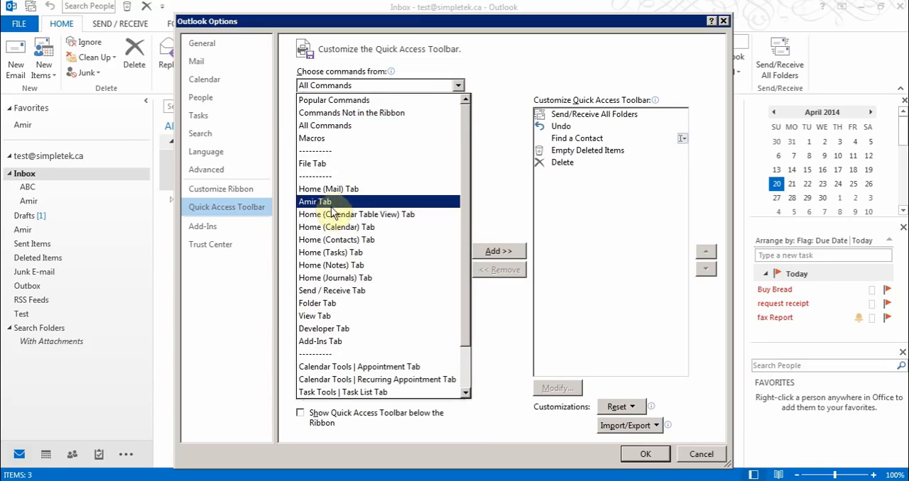
{"action": "left_click", "coordinate": [331, 303]}
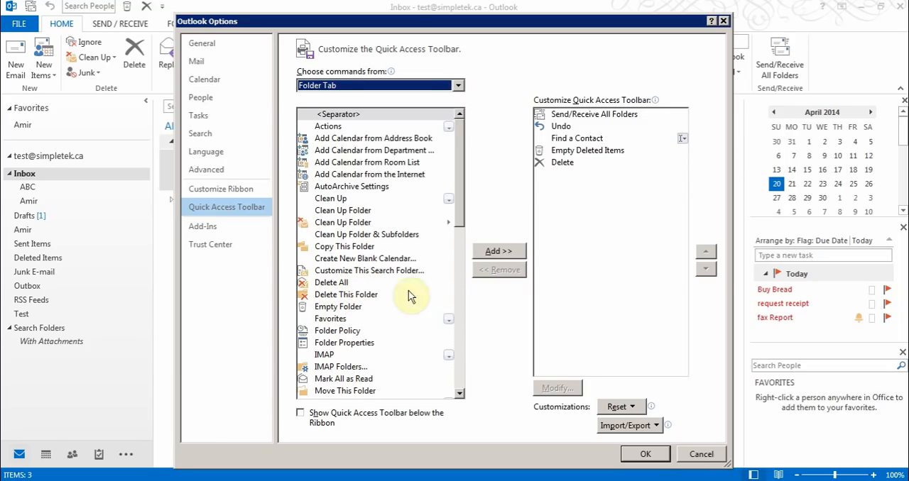
{"action": "left_click", "coordinate": [692, 454]}
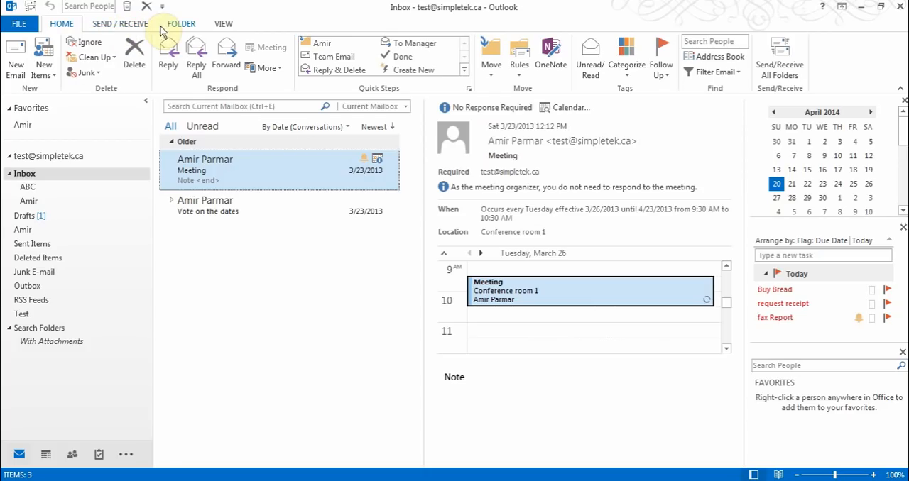
{"action": "left_click", "coordinate": [118, 24]}
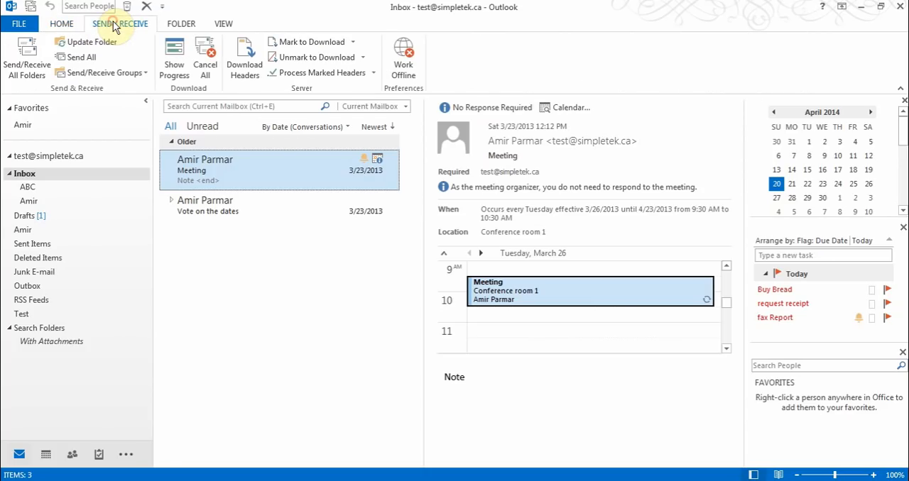
{"action": "left_click", "coordinate": [179, 23]}
{"action": "left_click", "coordinate": [63, 23]}
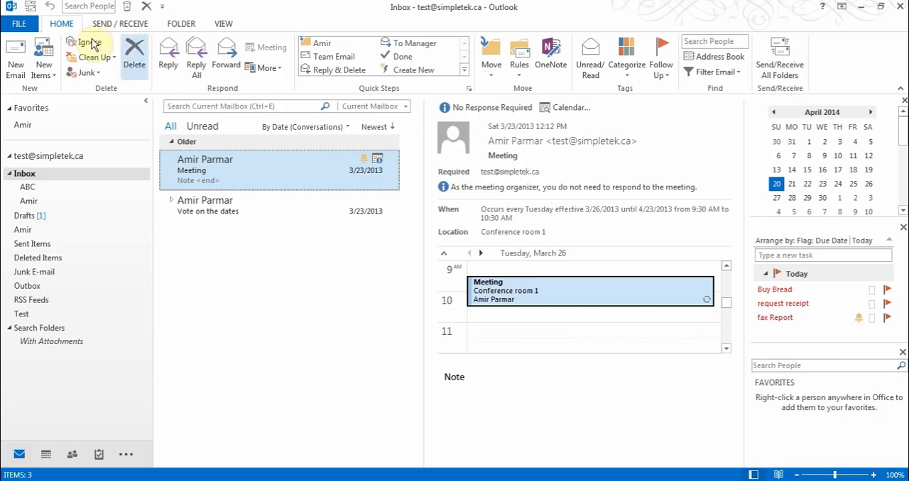
Add a new custom tab after Home (Mail) in the ribbon customization and select its group and the Address Book command
{"action": "left_click", "coordinate": [31, 28]}
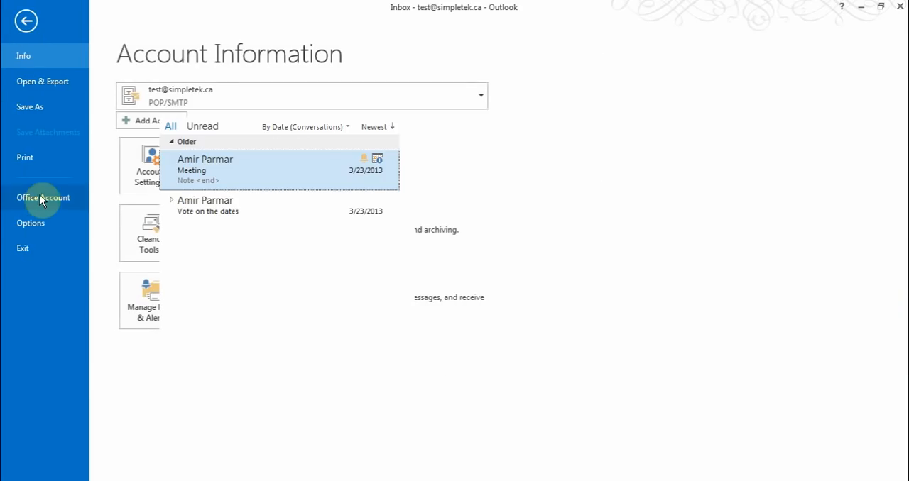
{"action": "left_click", "coordinate": [40, 227]}
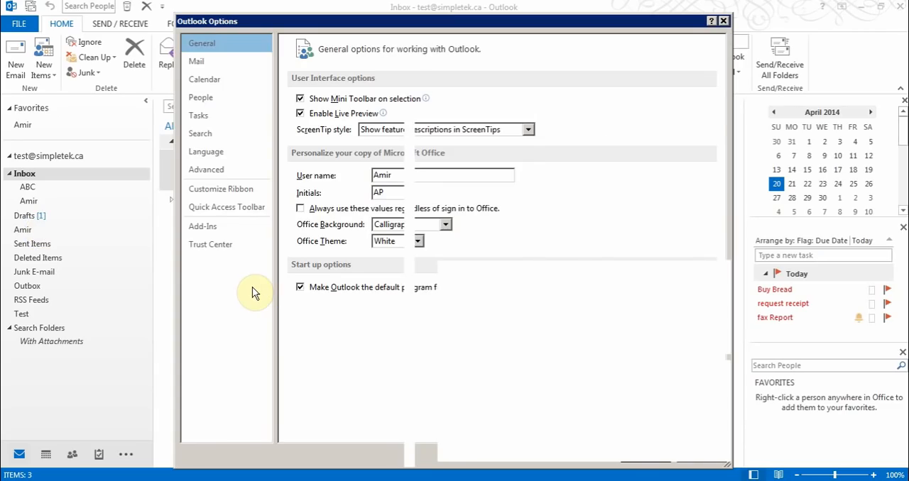
{"action": "left_click", "coordinate": [220, 189]}
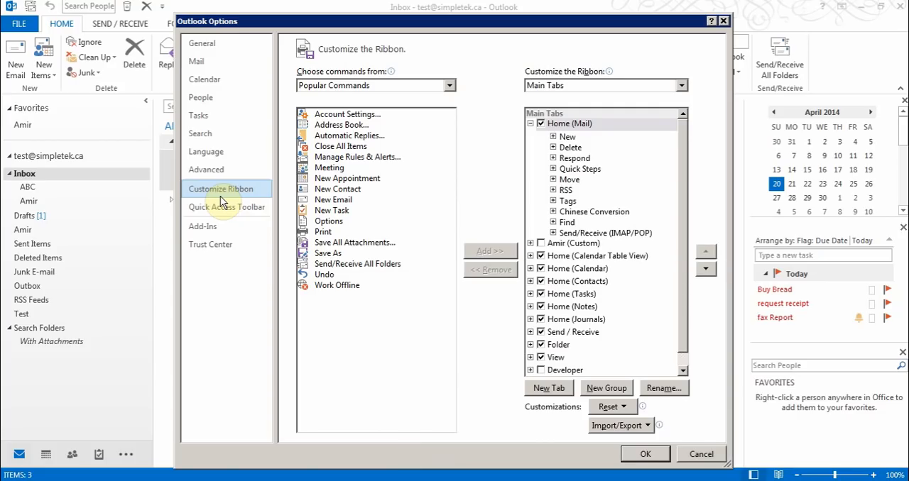
{"action": "left_click", "coordinate": [549, 389]}
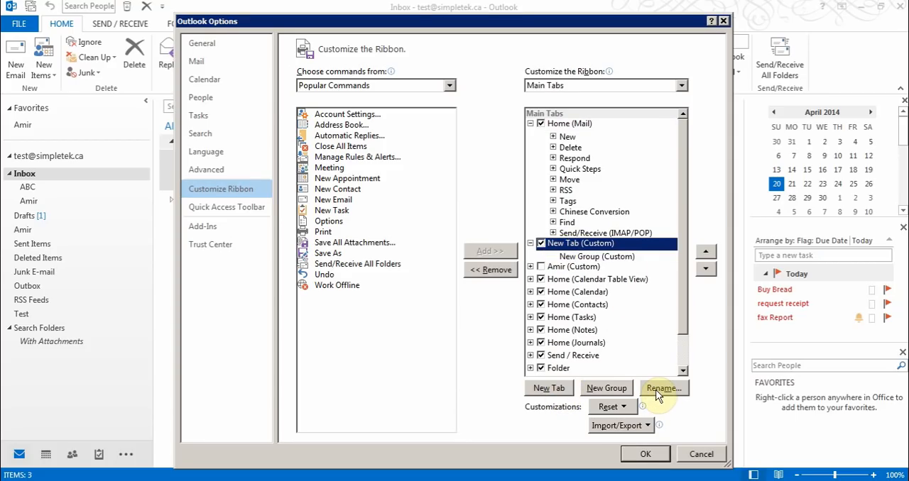
{"action": "left_click", "coordinate": [599, 257]}
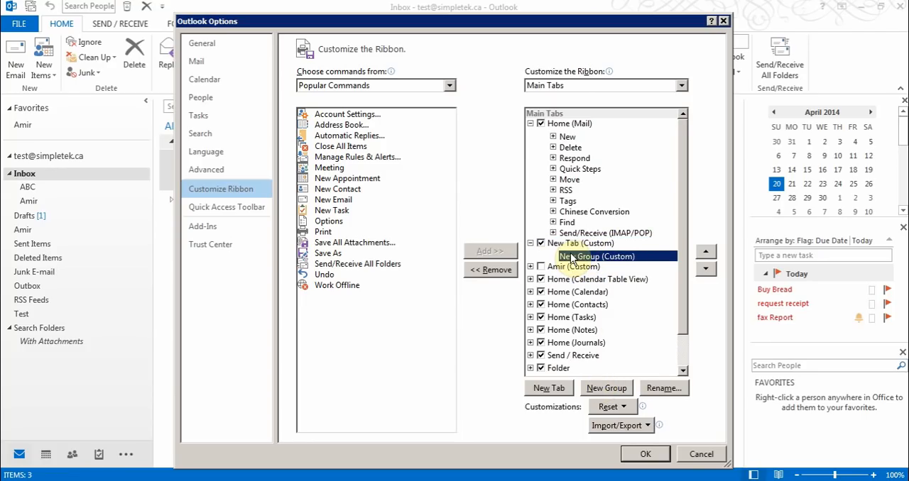
{"action": "left_click", "coordinate": [335, 125]}
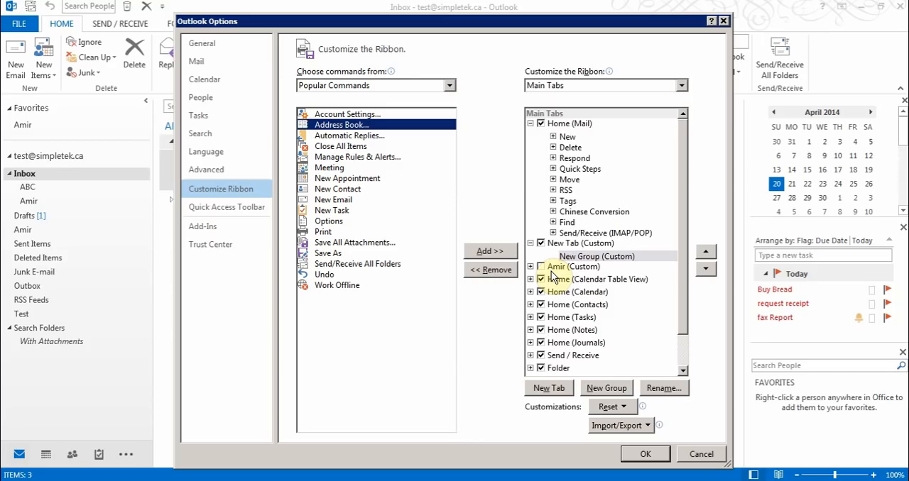
Hide the new custom tab, enable the older custom tab below it, apply the ribbon changes and view that tab's commands
{"action": "left_click", "coordinate": [541, 242]}
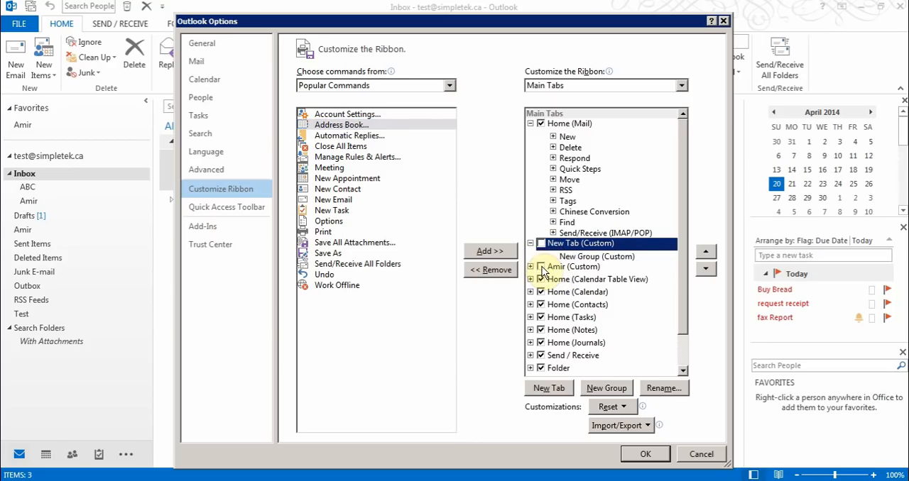
{"action": "left_click", "coordinate": [540, 267]}
{"action": "left_click", "coordinate": [644, 454]}
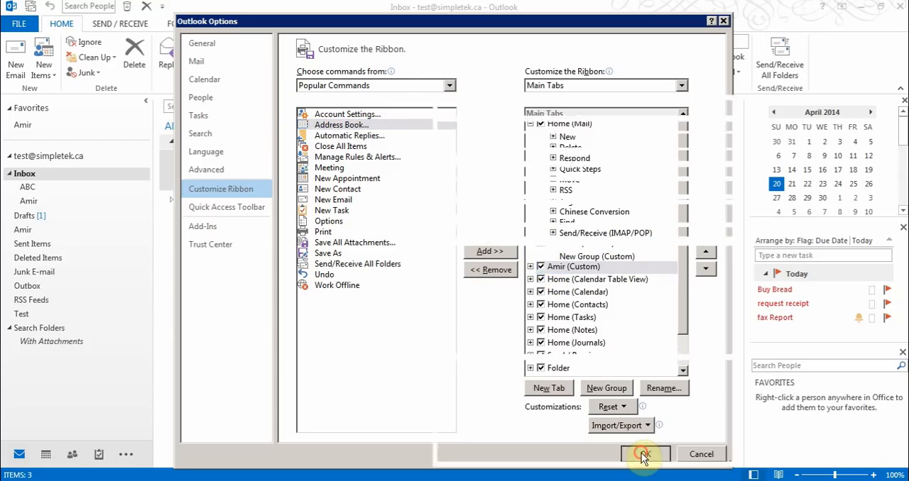
{"action": "left_click", "coordinate": [102, 25]}
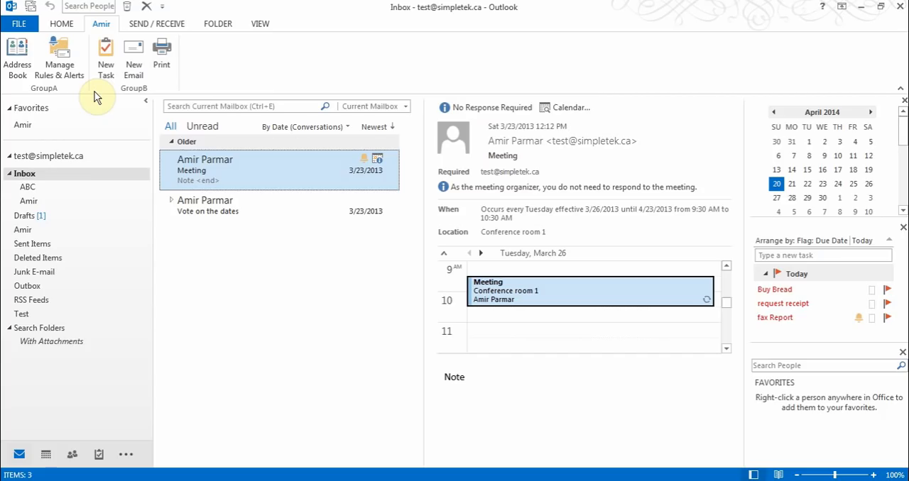
{"action": "left_click", "coordinate": [65, 24]}
Turn off the older custom tab in the ribbon customization and view the choices for importing and exporting customizations
{"action": "left_click", "coordinate": [18, 24]}
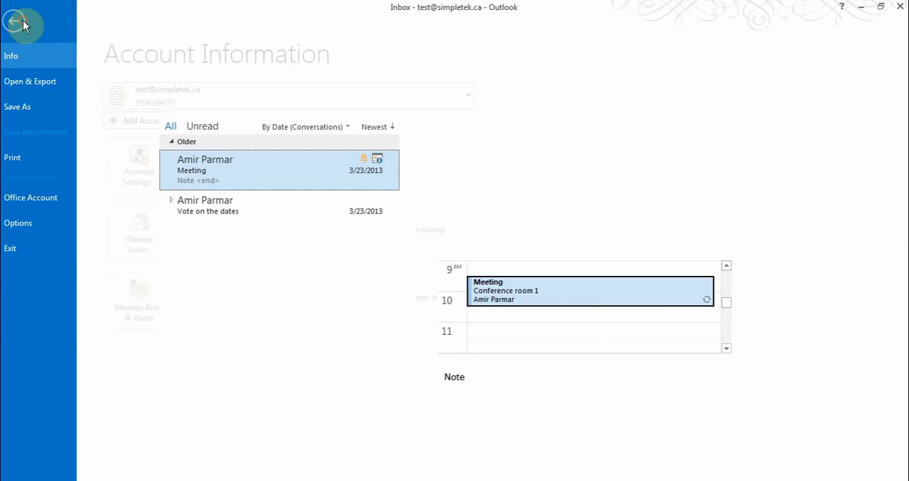
{"action": "left_click", "coordinate": [41, 223]}
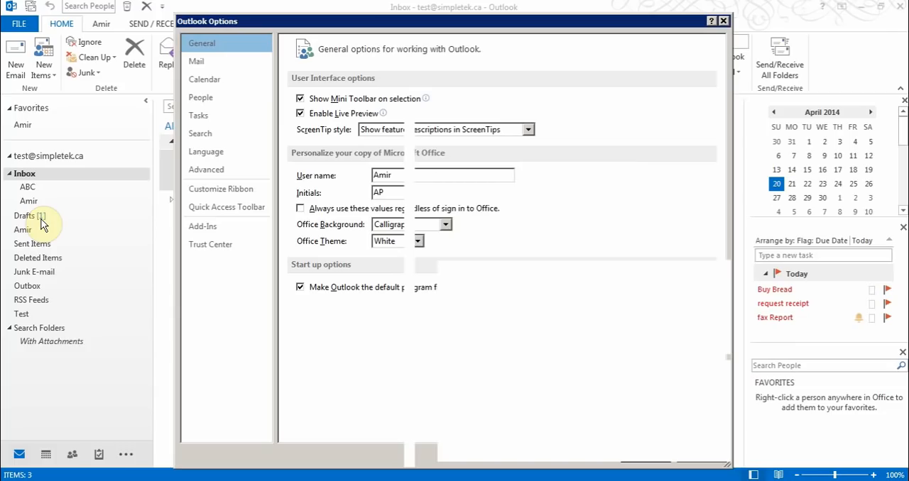
{"action": "left_click", "coordinate": [215, 193]}
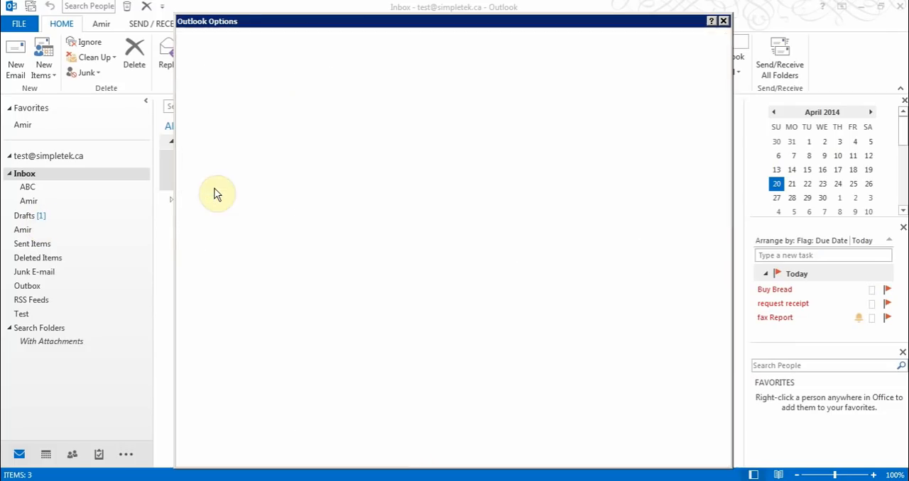
{"action": "left_click", "coordinate": [541, 257]}
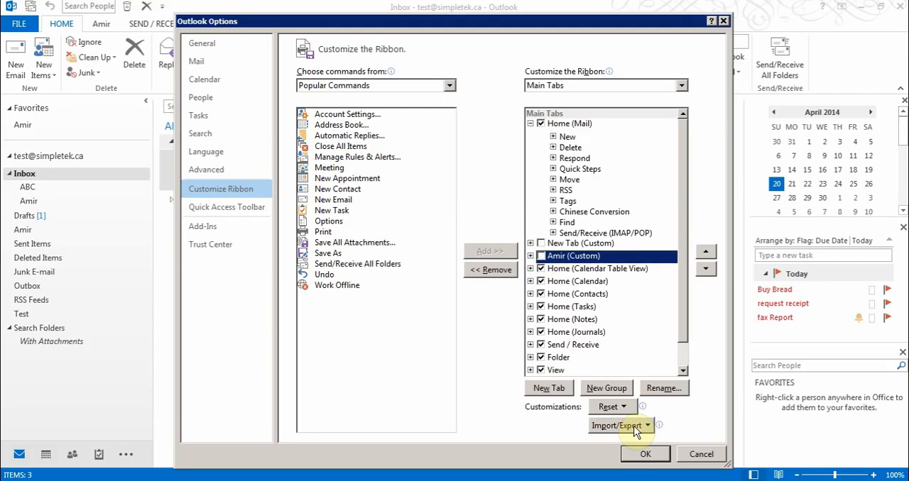
{"action": "left_click", "coordinate": [635, 429]}
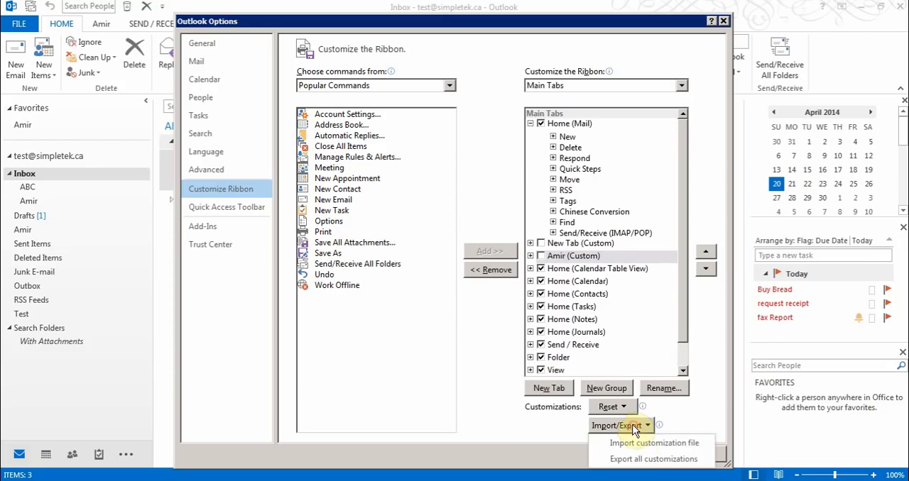
{"action": "left_click", "coordinate": [491, 413]}
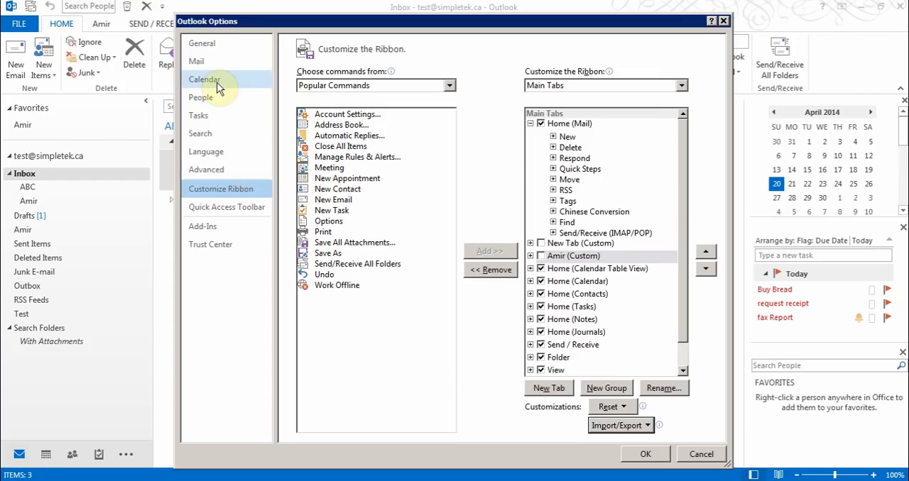
Create a new e-mail signature named Test from the mail options
{"action": "left_click", "coordinate": [211, 48]}
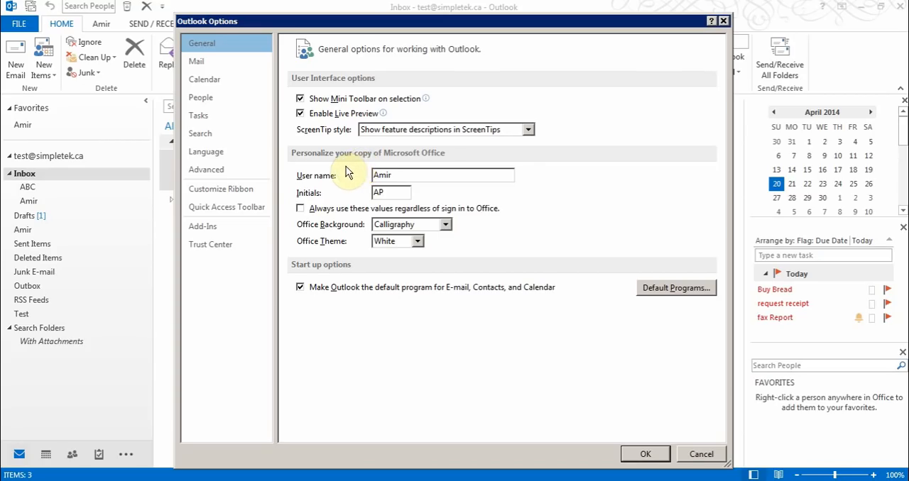
{"action": "left_click", "coordinate": [211, 67]}
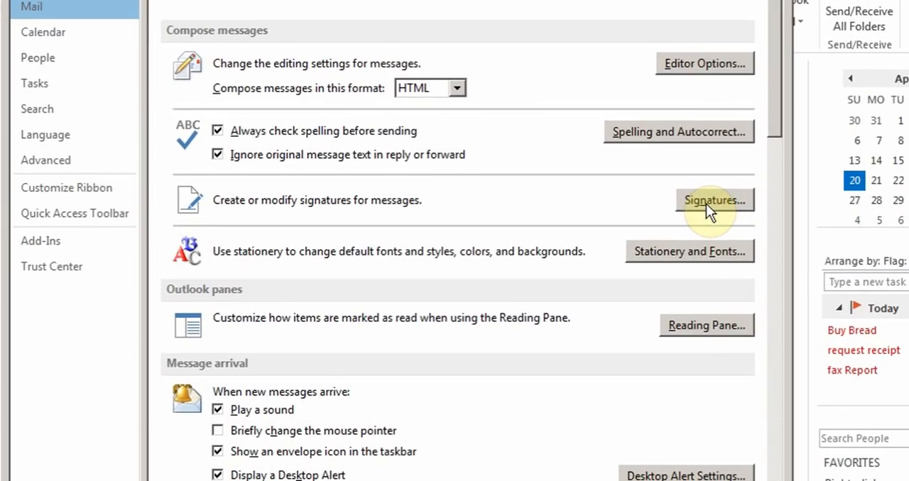
{"action": "left_click", "coordinate": [687, 202]}
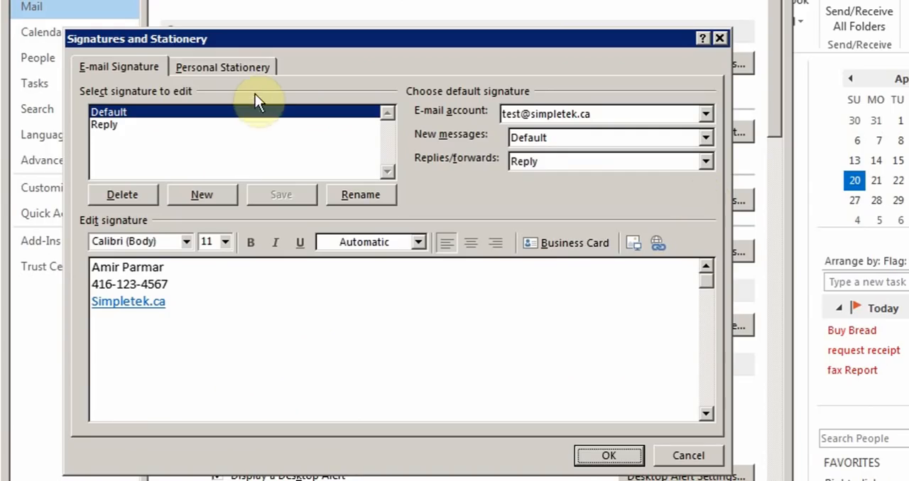
{"action": "left_click", "coordinate": [193, 196]}
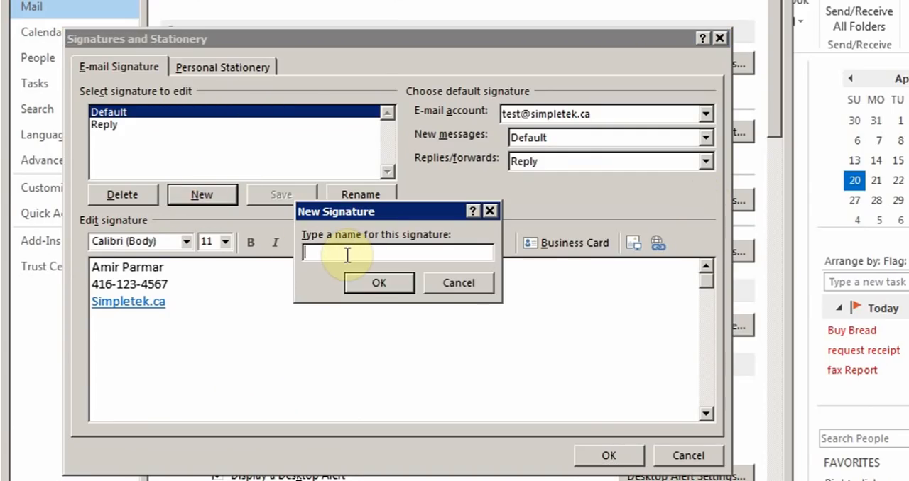
{"action": "type", "text": "Test"}
{"action": "left_click", "coordinate": [354, 283]}
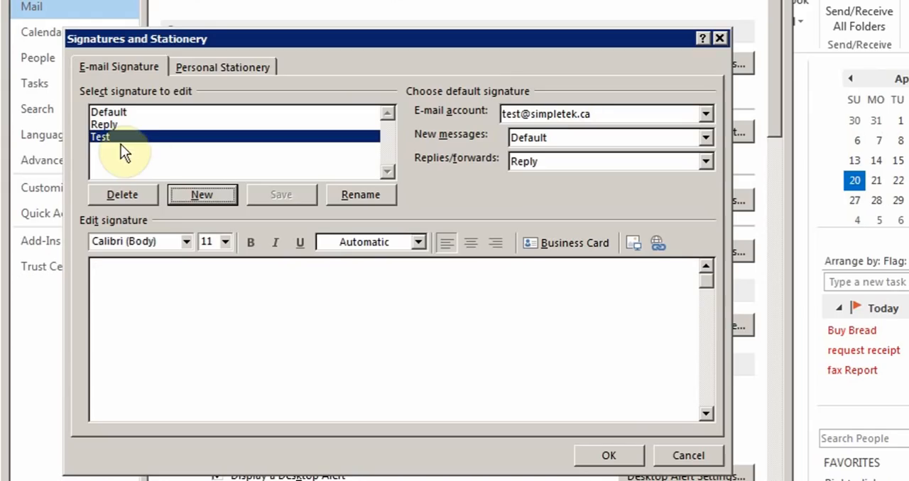
Enter "Type your signature" as the Test signature's text and check which signatures can be the default for new messages
{"action": "left_click", "coordinate": [146, 299]}
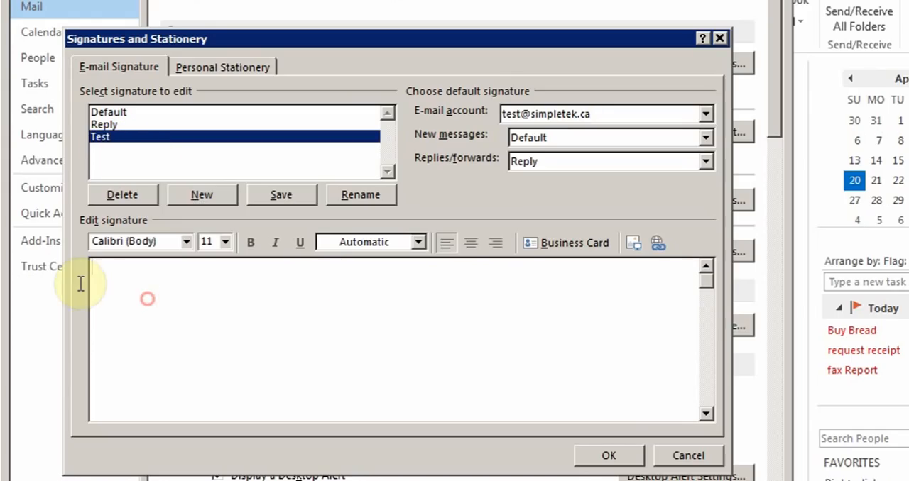
{"action": "type", "text": "Type"}
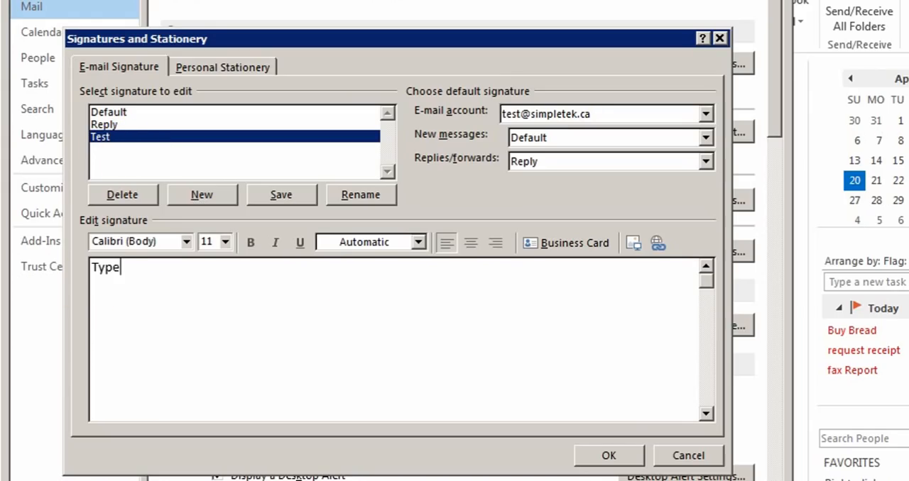
{"action": "type", "text": " your signature"}
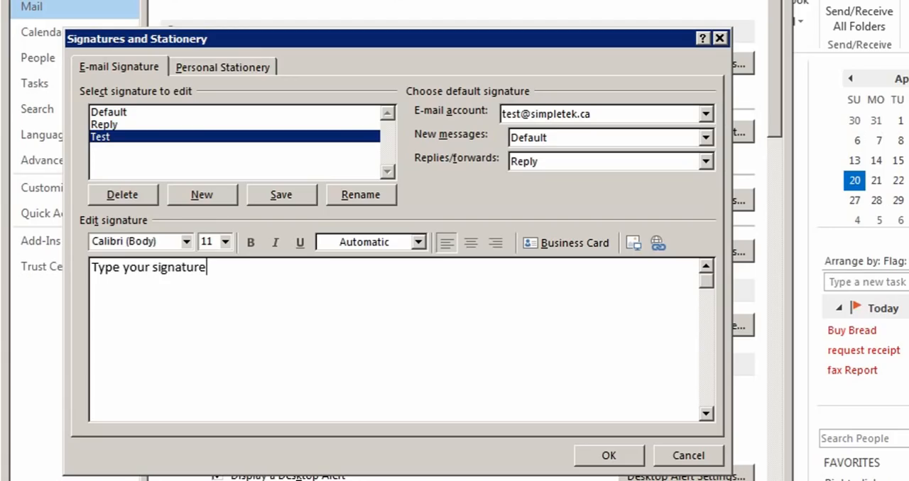
{"action": "key", "text": "Return"}
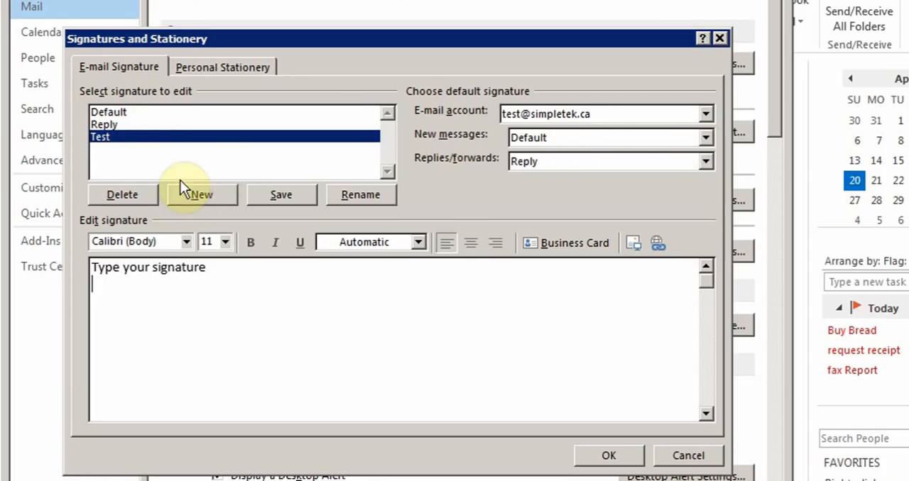
{"action": "left_click", "coordinate": [705, 139]}
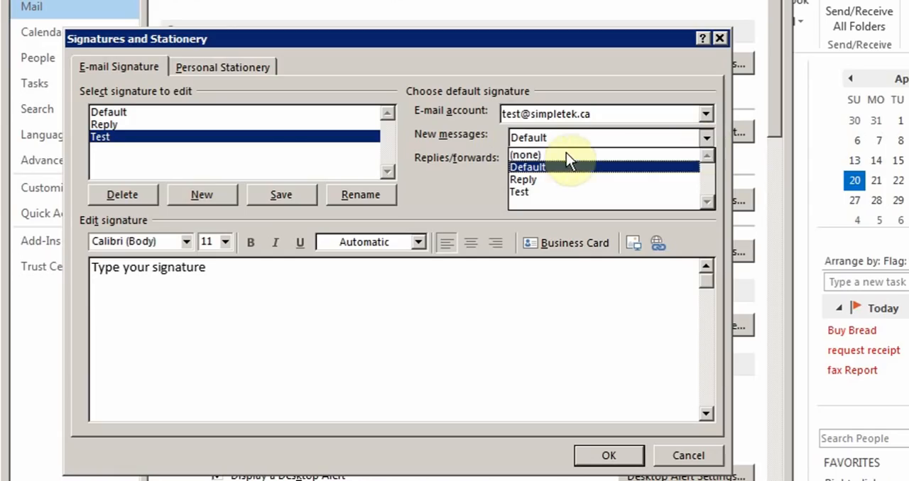
{"action": "left_click", "coordinate": [435, 137]}
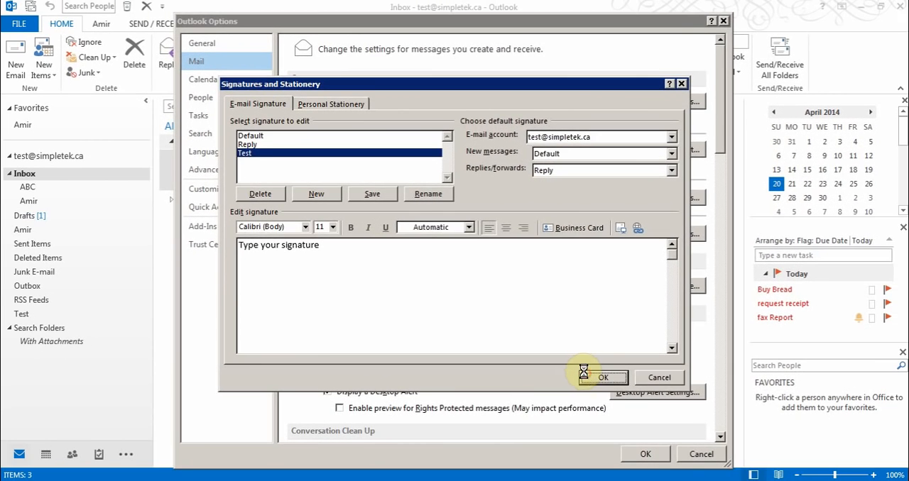
Save the signature settings and review the calendar options, including the locations offered for adding holidays
{"action": "left_click", "coordinate": [595, 385]}
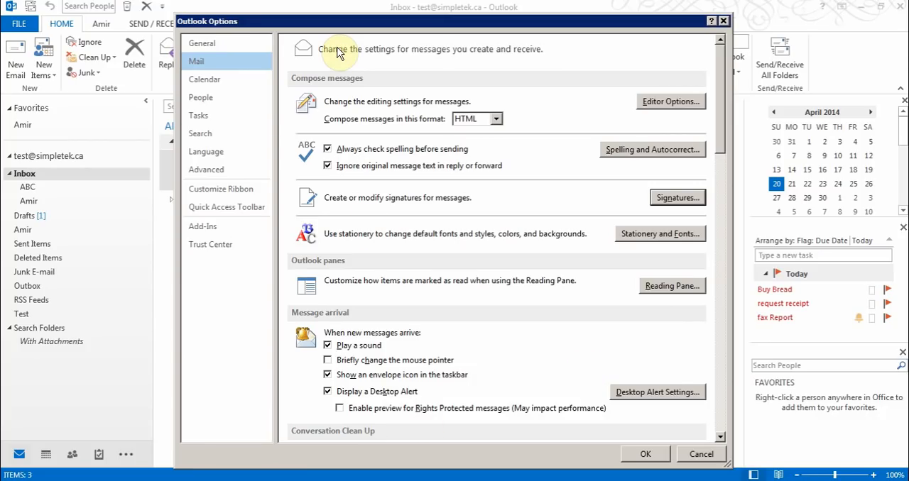
{"action": "left_click", "coordinate": [184, 81]}
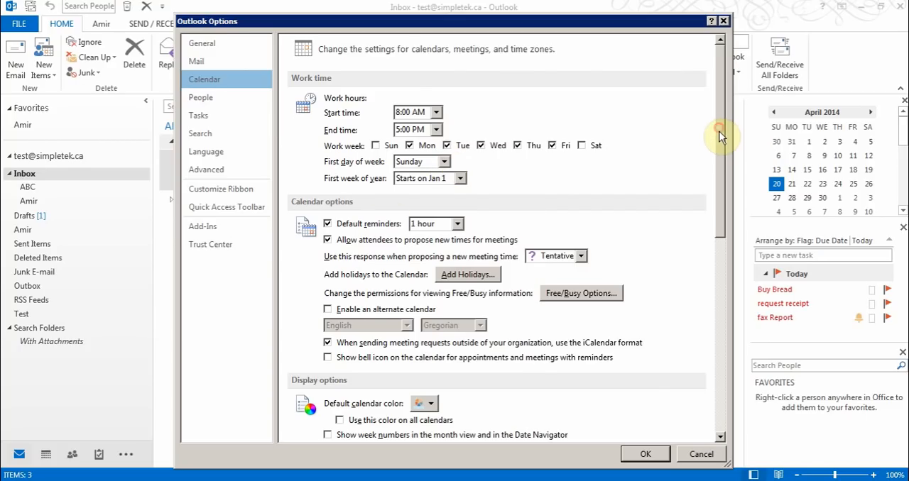
{"action": "left_click_drag", "start_coordinate": [720, 132], "coordinate": [697, 321]}
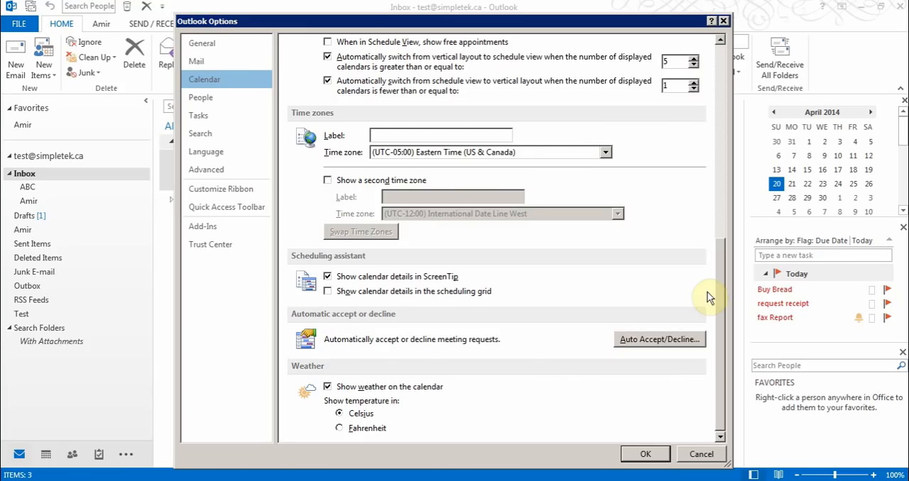
{"action": "left_click_drag", "start_coordinate": [714, 302], "coordinate": [703, 136]}
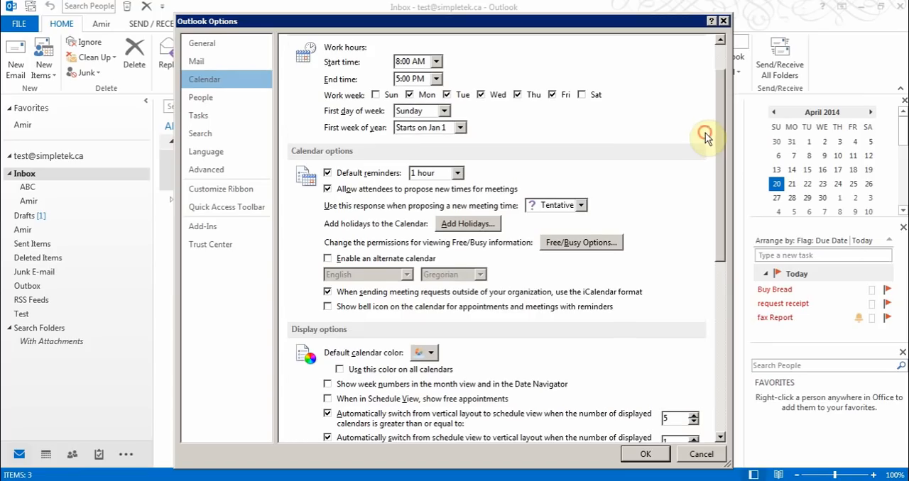
{"action": "left_click", "coordinate": [460, 225]}
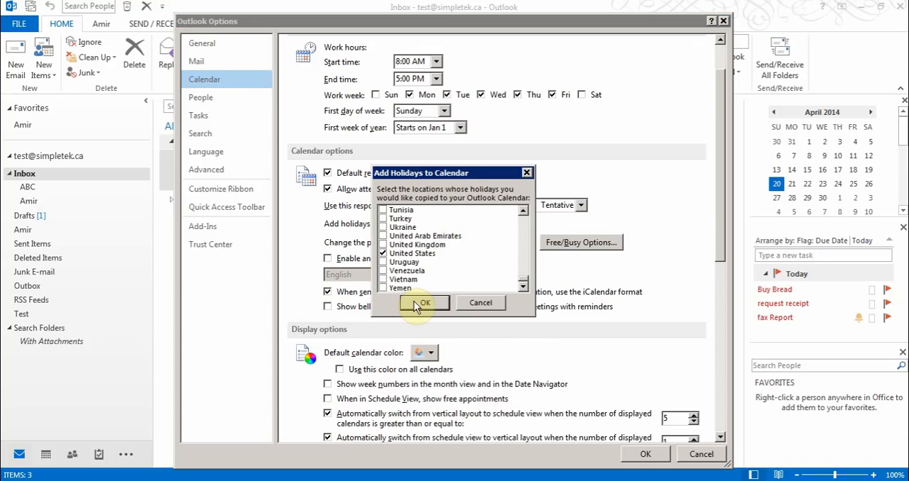
{"action": "left_click", "coordinate": [477, 304]}
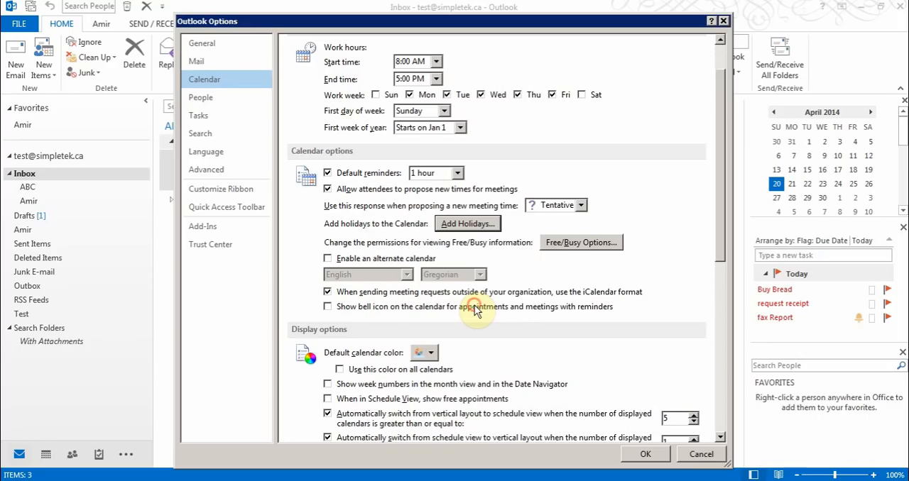
View the contact options and check the choices for the default "File As" order, keeping First Last
{"action": "left_click", "coordinate": [209, 99]}
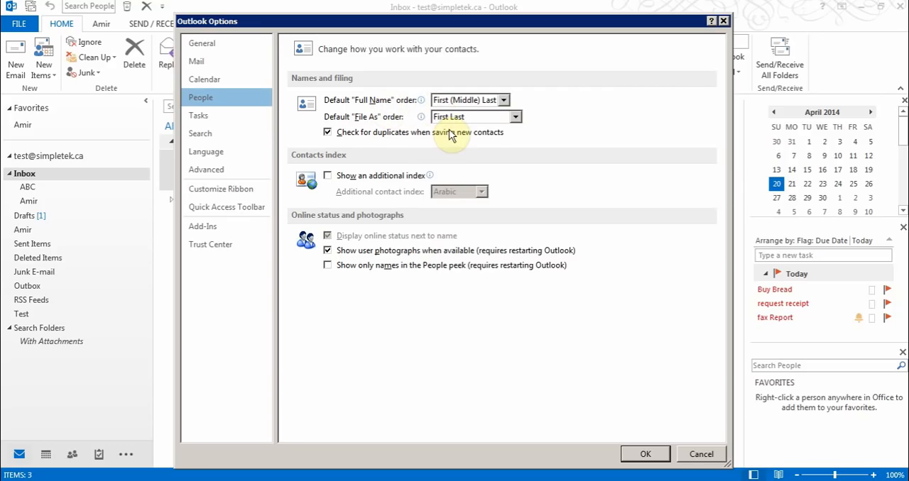
{"action": "left_click", "coordinate": [518, 121]}
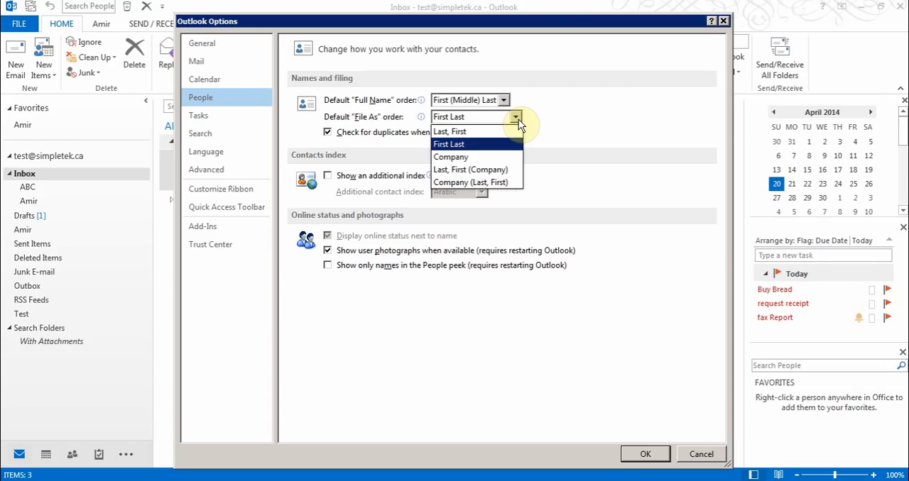
{"action": "left_click", "coordinate": [559, 129]}
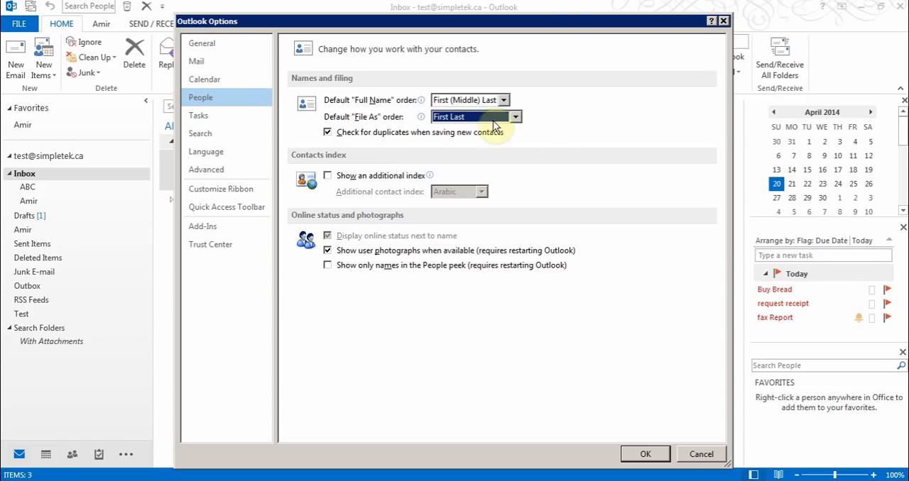
Review the task options and the advanced options, and leave the options without saving
{"action": "left_click", "coordinate": [208, 119]}
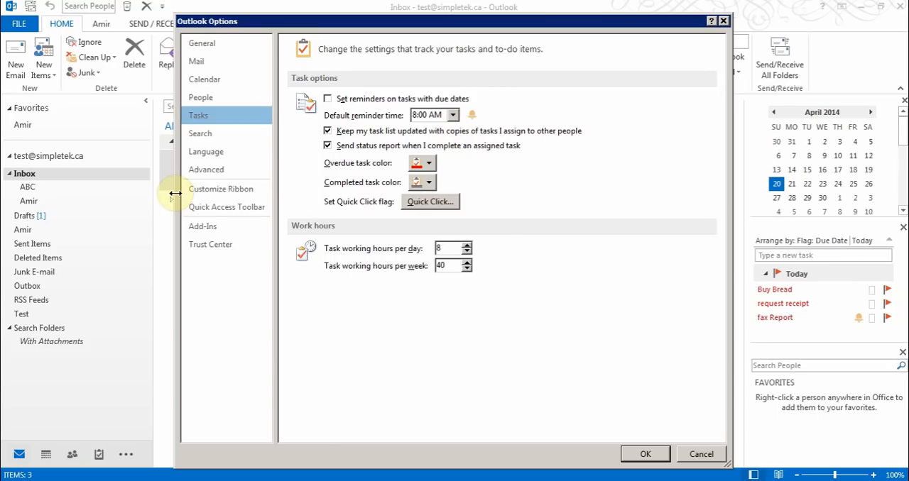
{"action": "left_click", "coordinate": [228, 178]}
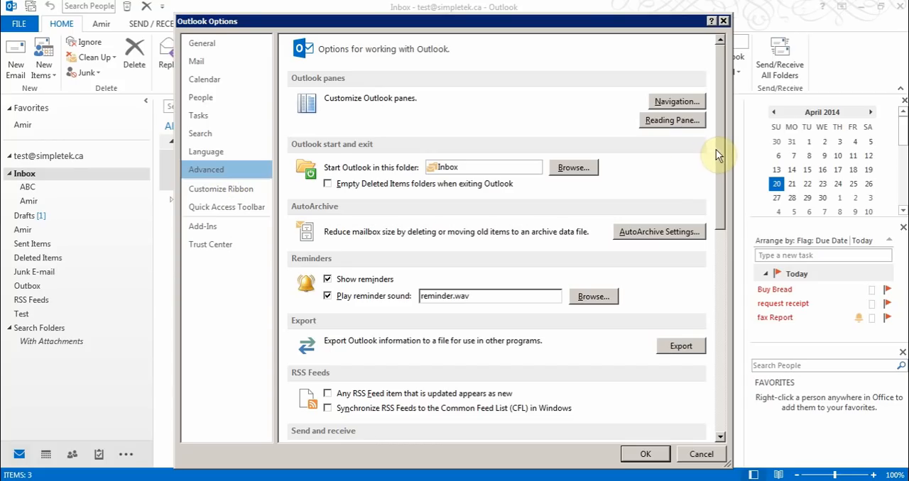
{"action": "left_click_drag", "start_coordinate": [718, 153], "coordinate": [714, 306]}
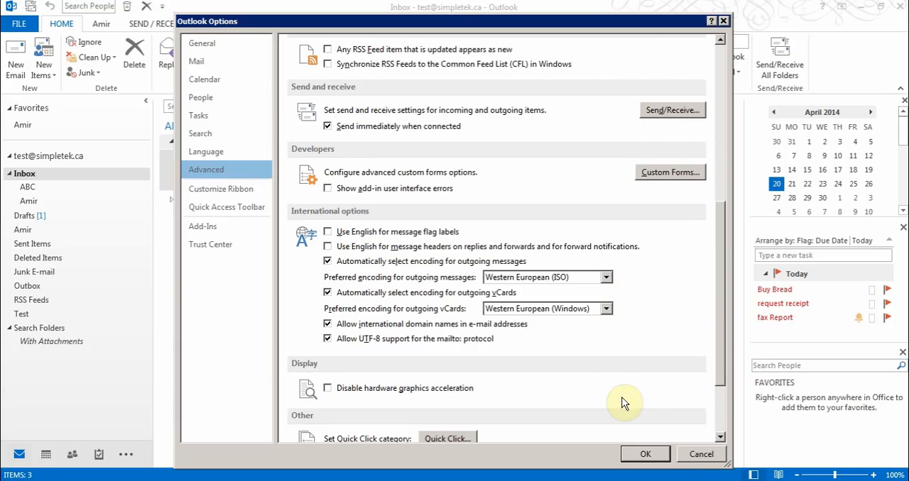
{"action": "left_click", "coordinate": [685, 453]}
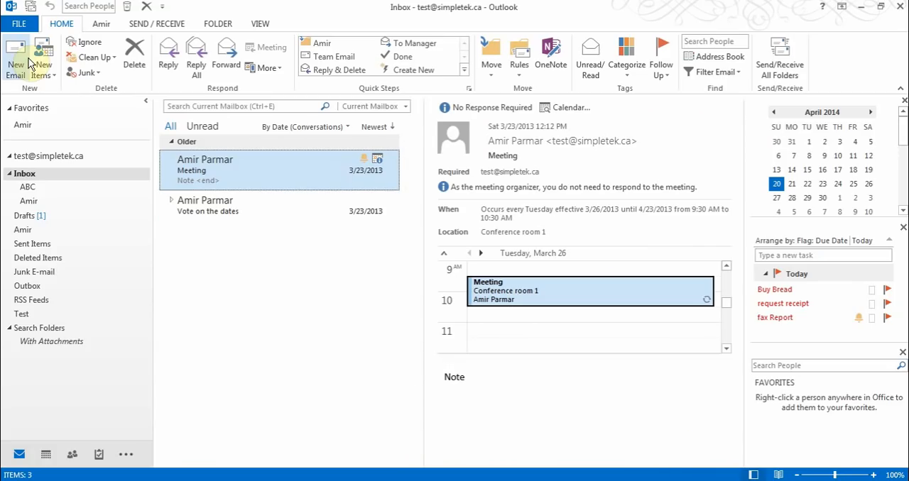
Examine the All Accounts send/receive group settings in the advanced options and the Office language preferences
{"action": "left_click", "coordinate": [28, 24]}
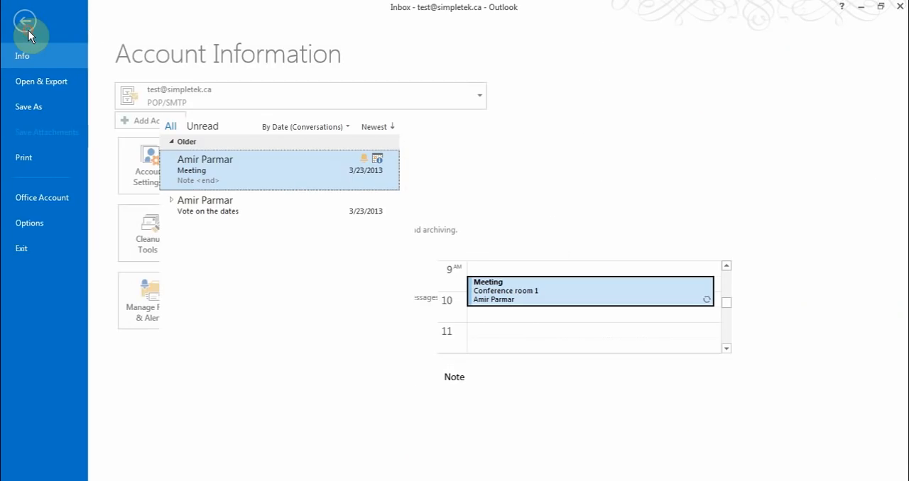
{"action": "left_click", "coordinate": [34, 221]}
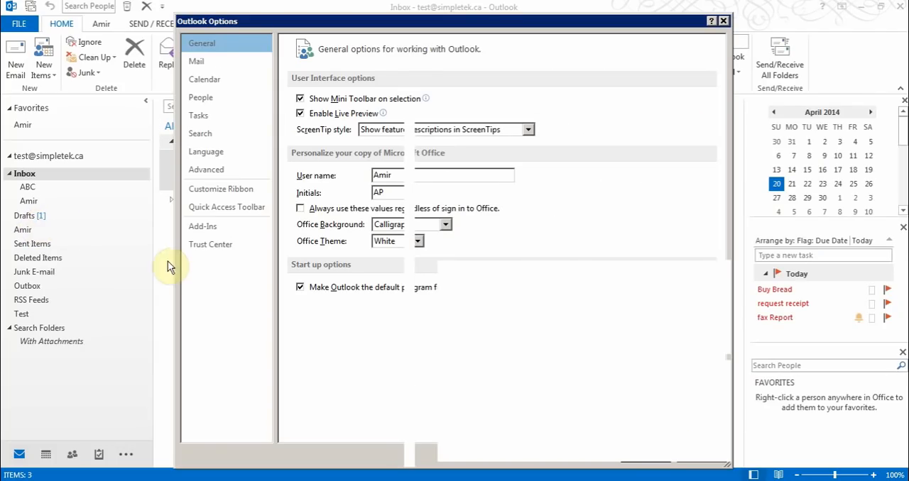
{"action": "left_click", "coordinate": [215, 173]}
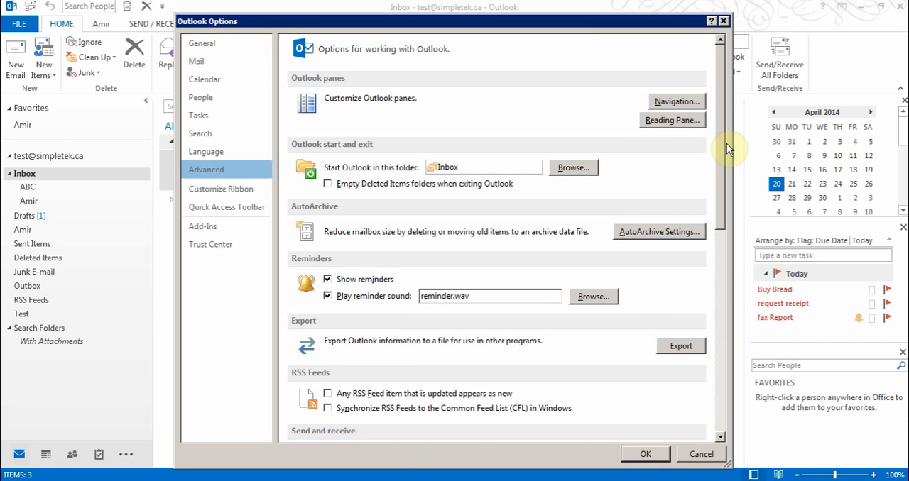
{"action": "left_click_drag", "start_coordinate": [718, 140], "coordinate": [720, 246]}
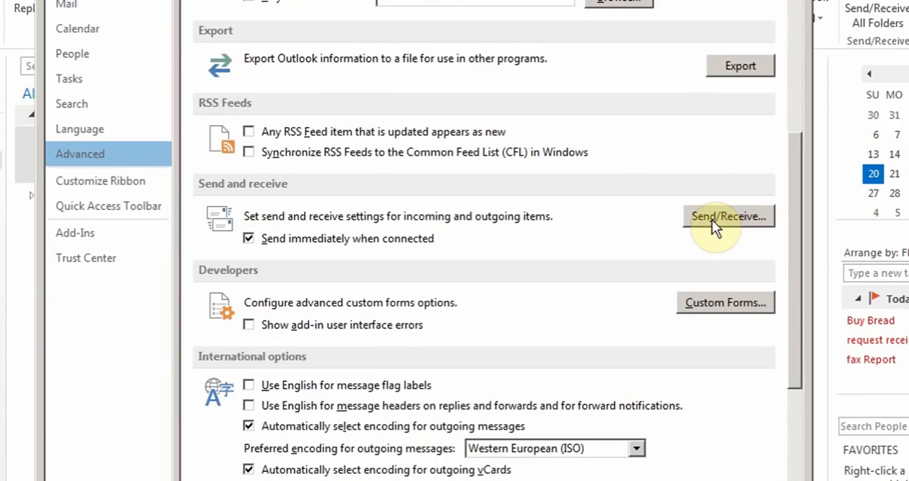
{"action": "left_click", "coordinate": [711, 219]}
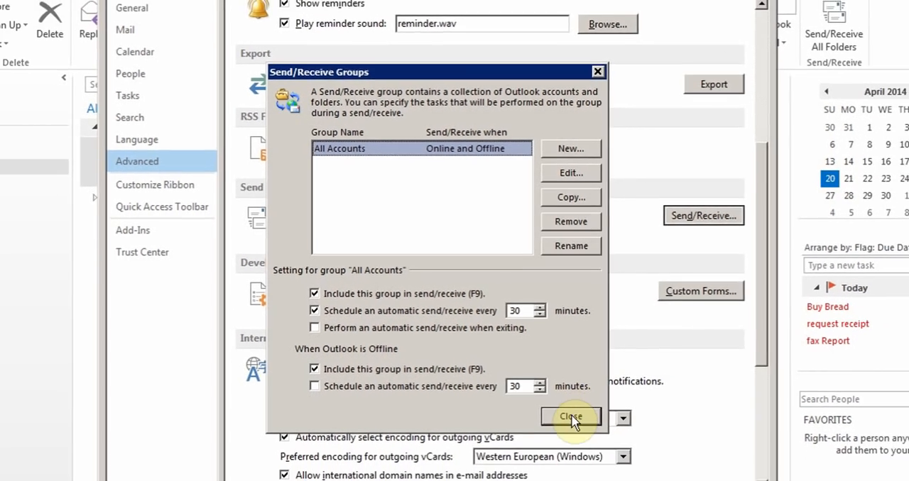
{"action": "left_click", "coordinate": [576, 446]}
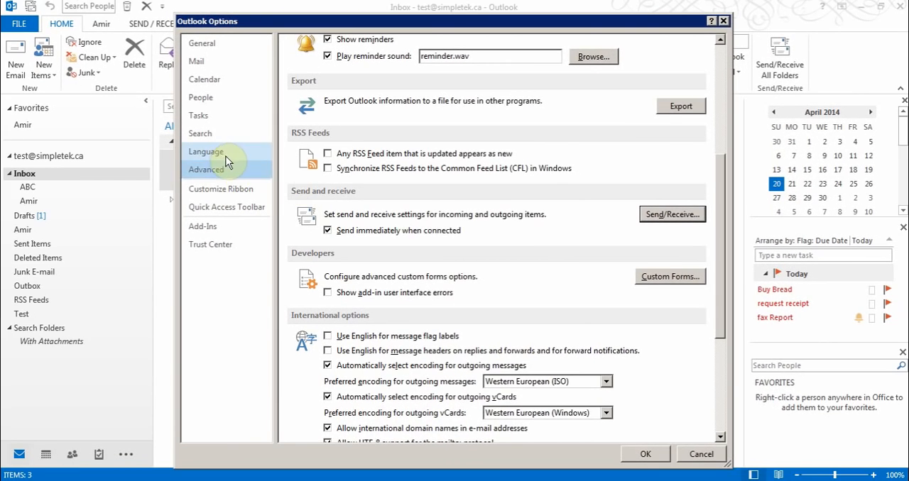
{"action": "left_click", "coordinate": [225, 154]}
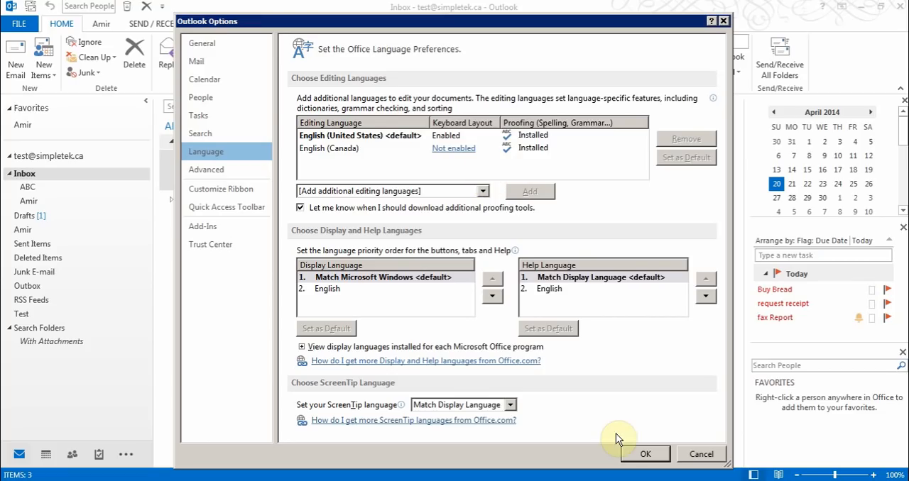
{"action": "left_click", "coordinate": [645, 454]}
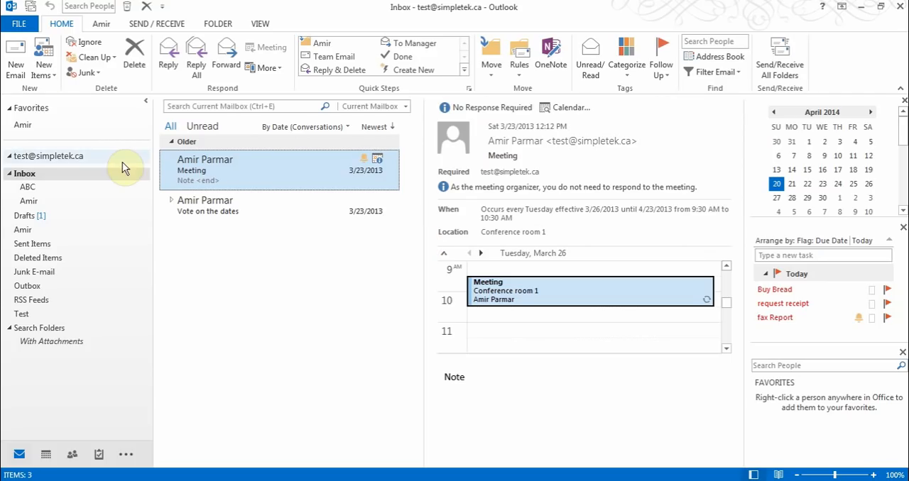
Start a new e-mail message and check the recipient suggestions for the first letters of a contact's name
{"action": "left_click", "coordinate": [16, 69]}
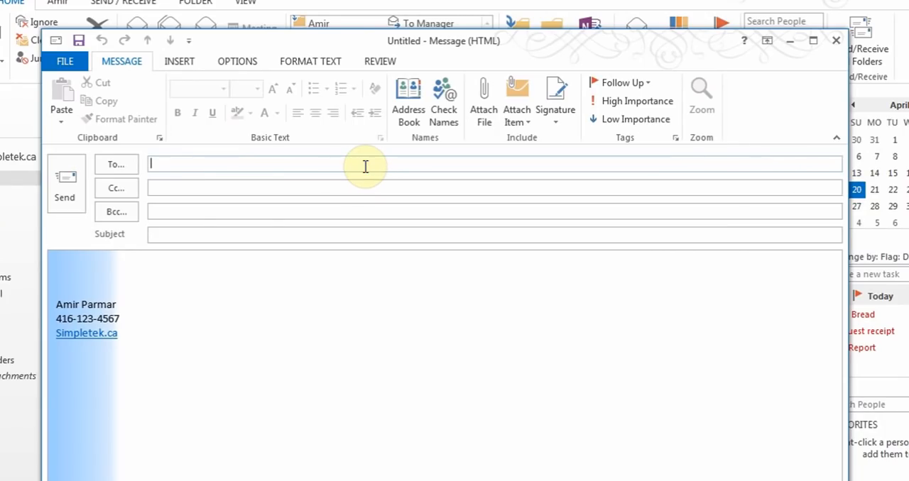
{"action": "type", "text": "ami"}
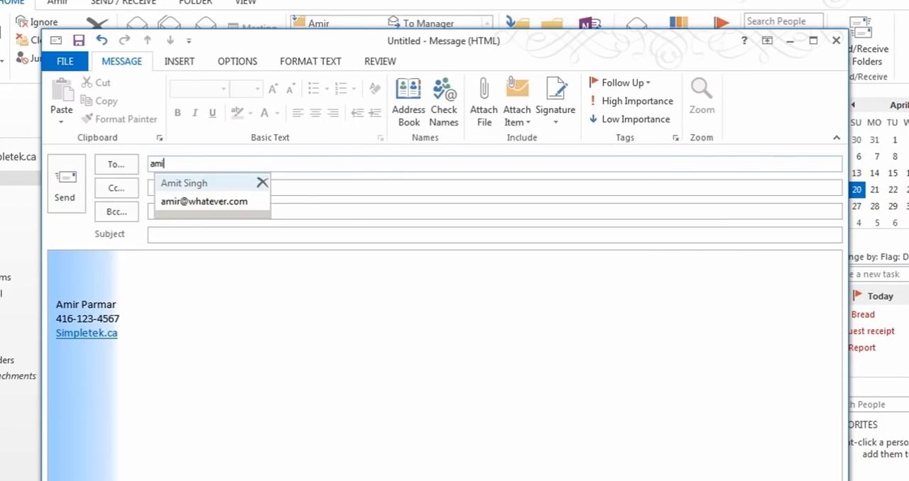
{"action": "key", "text": "BackSpace"}
{"action": "key", "text": "BackSpace"}
{"action": "key", "text": "BackSpace"}
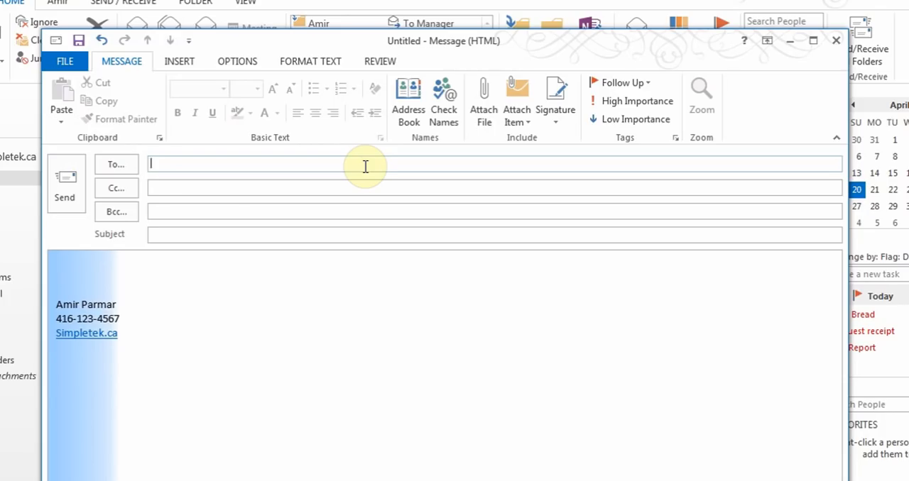
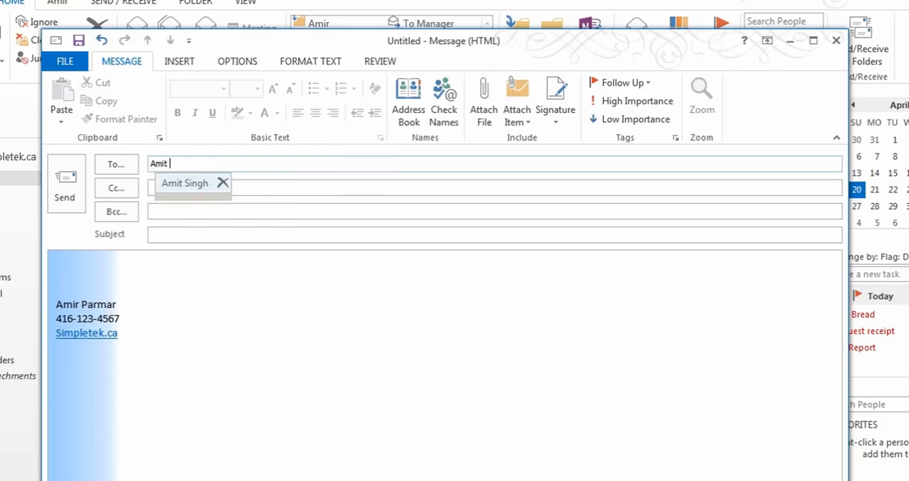
Try addressing the message by entering a contact's full name as recipient, and remove that recipient
{"action": "key", "text": "Return"}
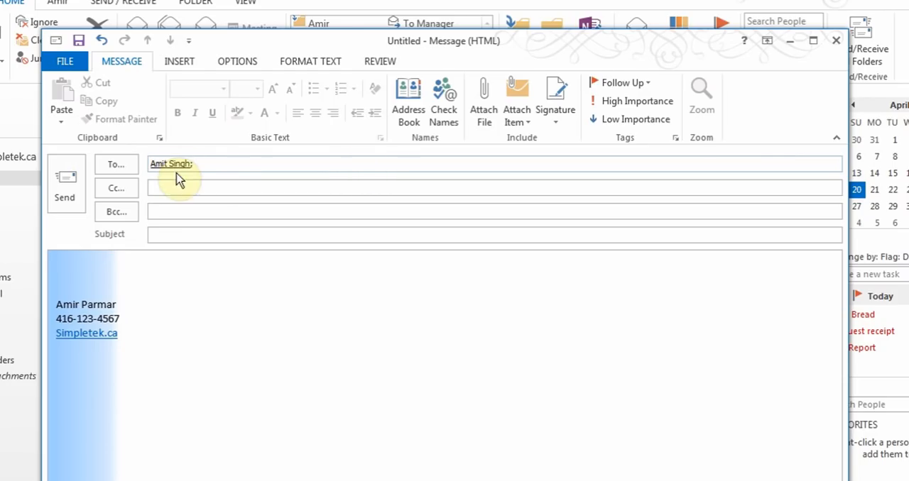
{"action": "mouse_move", "coordinate": [175, 171]}
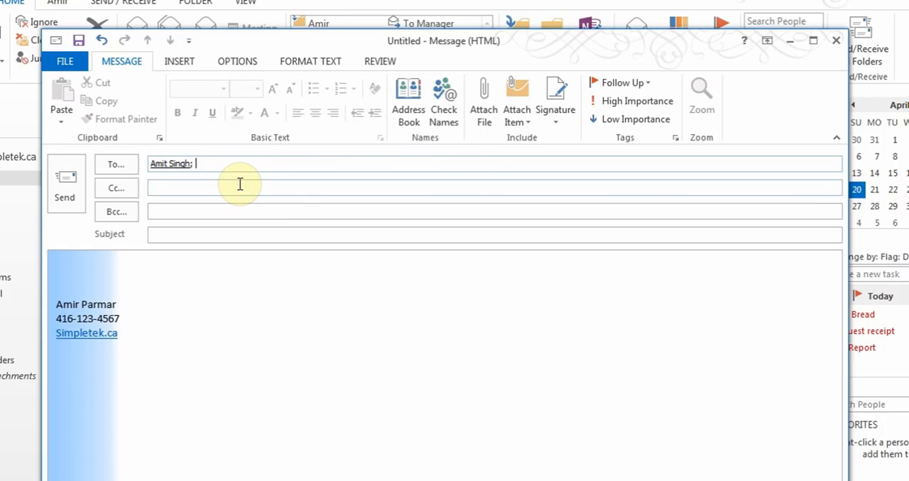
{"action": "key", "text": "BackSpace"}
{"action": "key", "text": "BackSpace"}
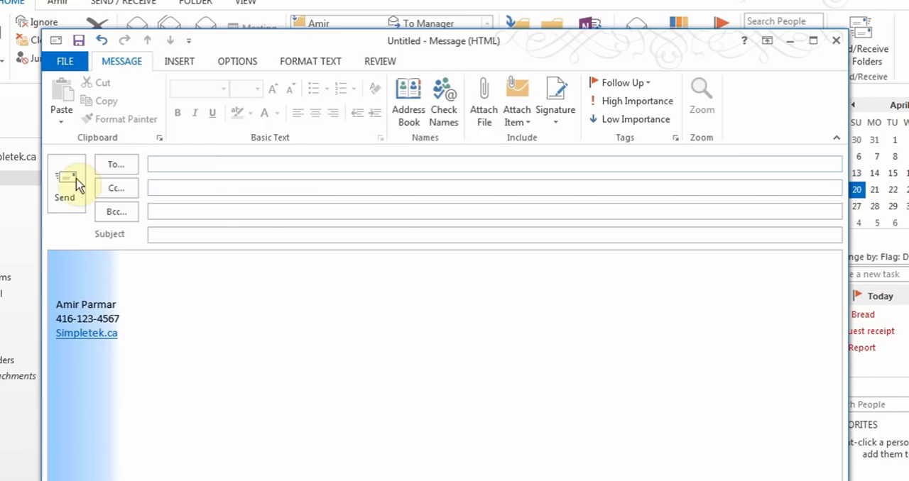
Look through the individual contacts and the TestA and ABC Group entries in the address book without adding any recipient
{"action": "left_click", "coordinate": [114, 169]}
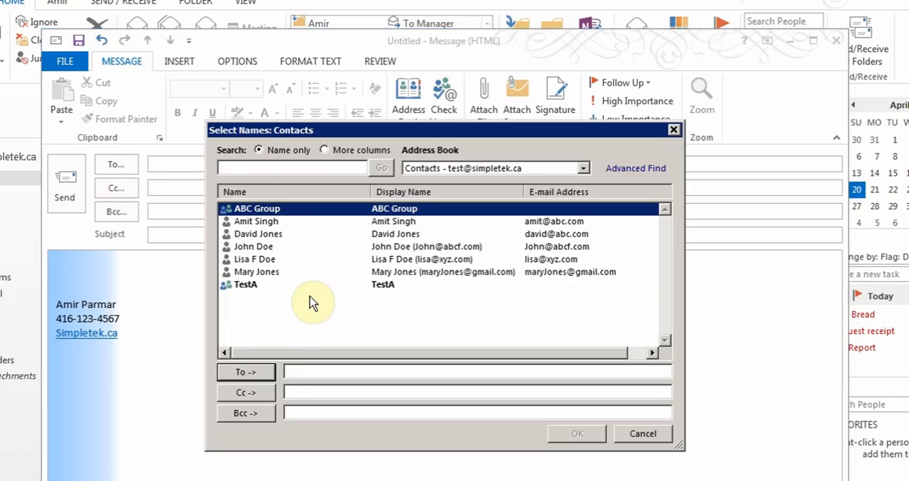
{"action": "left_click", "coordinate": [272, 222]}
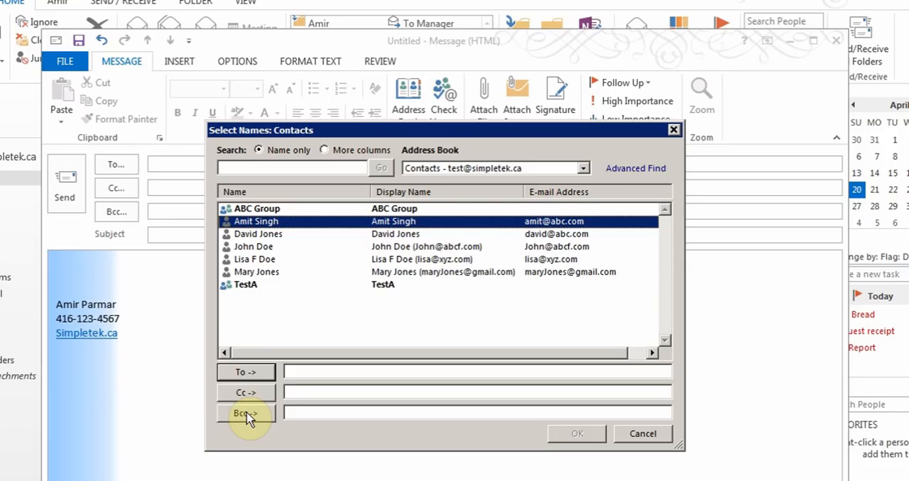
{"action": "left_click", "coordinate": [305, 412]}
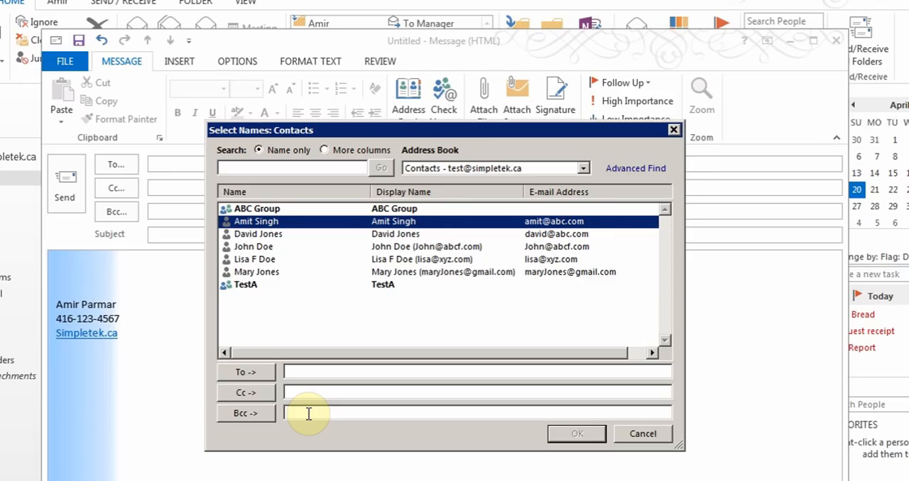
{"action": "left_click", "coordinate": [303, 373]}
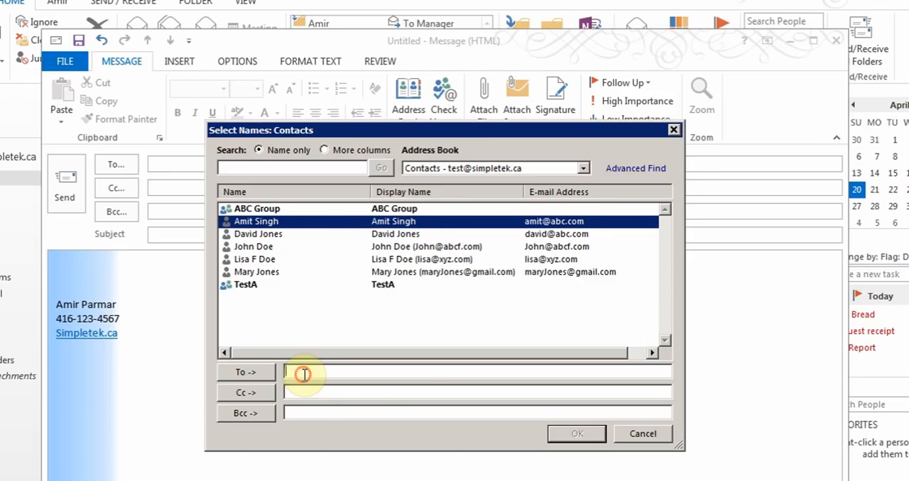
{"action": "left_click", "coordinate": [246, 287]}
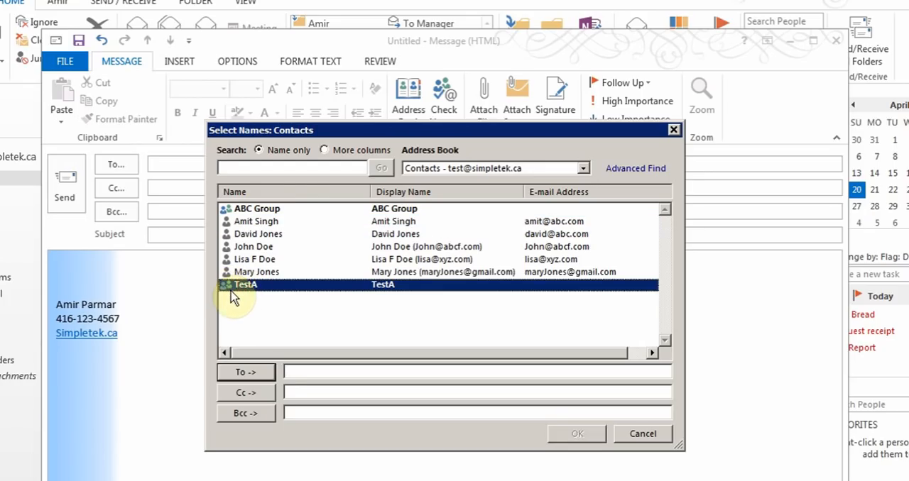
{"action": "left_click", "coordinate": [270, 213]}
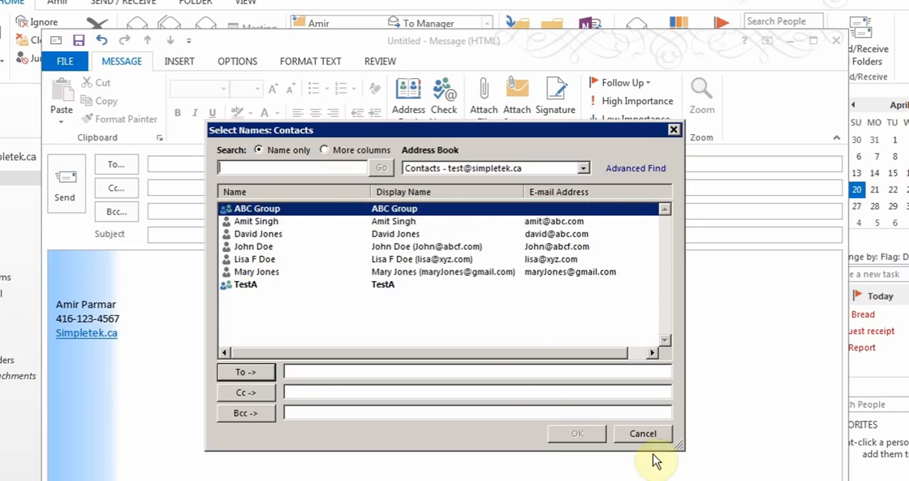
{"action": "left_click", "coordinate": [643, 434]}
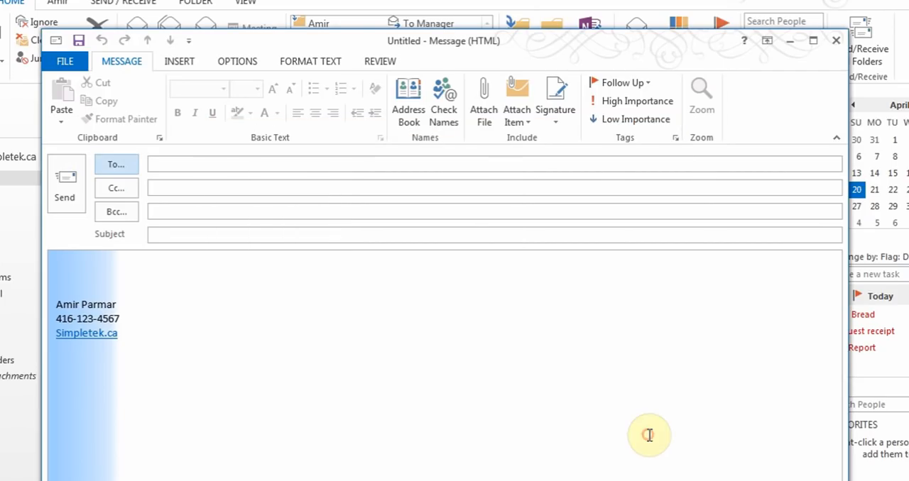
Enter "test" as the message subject and "This message" as the body text above the signature
{"action": "left_click", "coordinate": [257, 237]}
{"action": "type", "text": "te"}
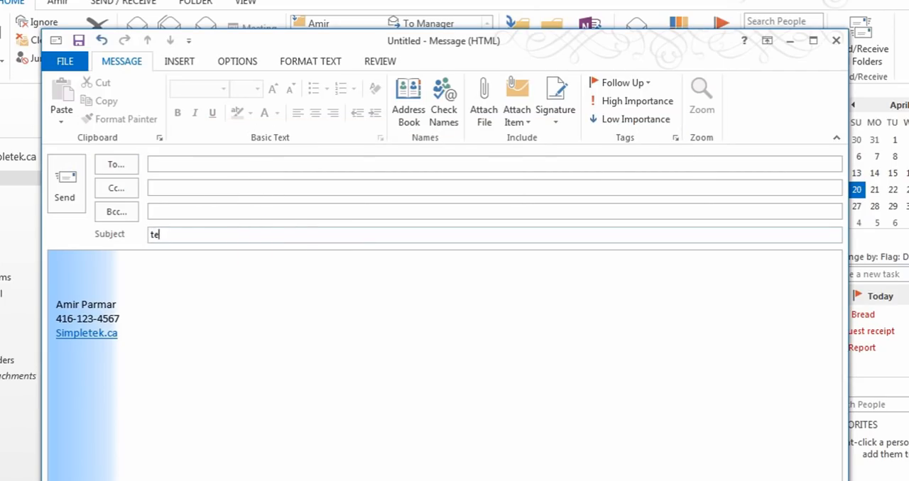
{"action": "type", "text": "st"}
{"action": "key", "text": "Tab"}
{"action": "type", "text": "Thi"}
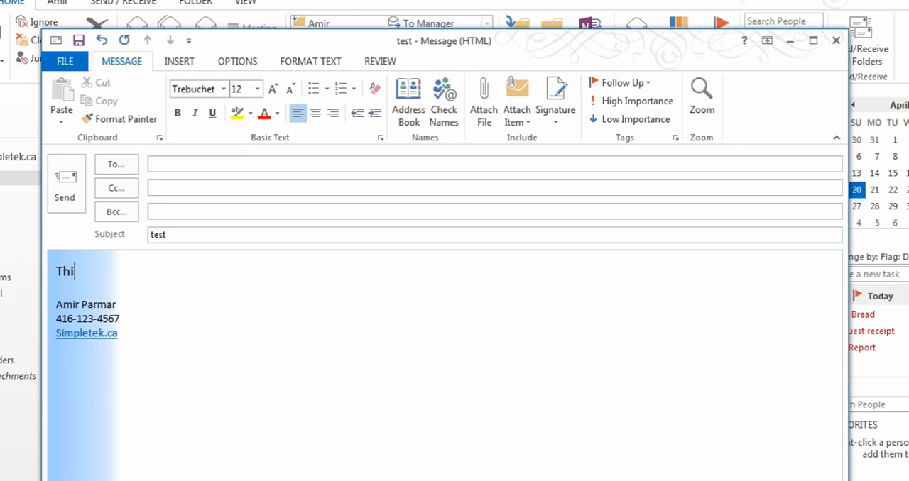
{"action": "type", "text": "s message"}
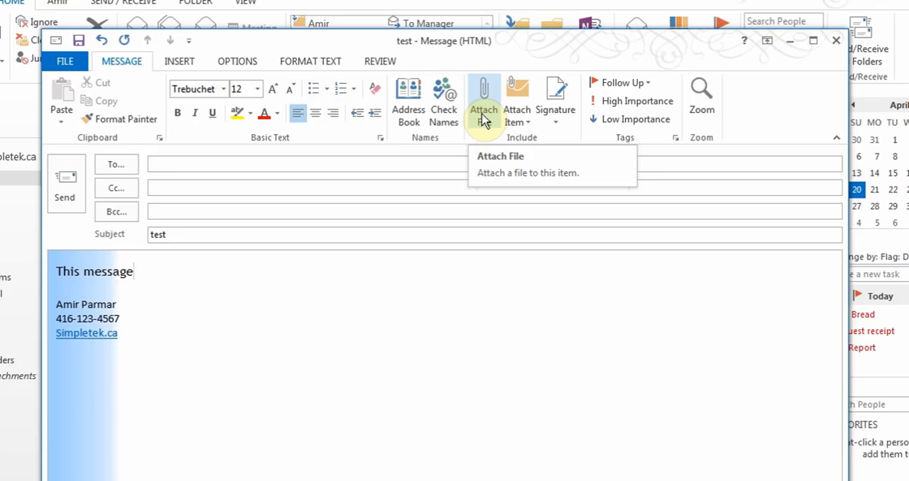
Replace the signature in the message with the one named Test
{"action": "left_click", "coordinate": [564, 124]}
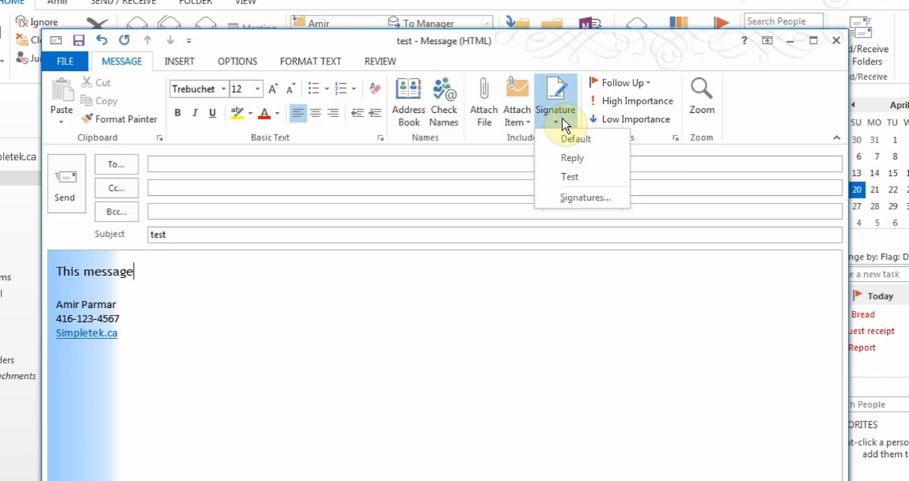
{"action": "left_click", "coordinate": [568, 176]}
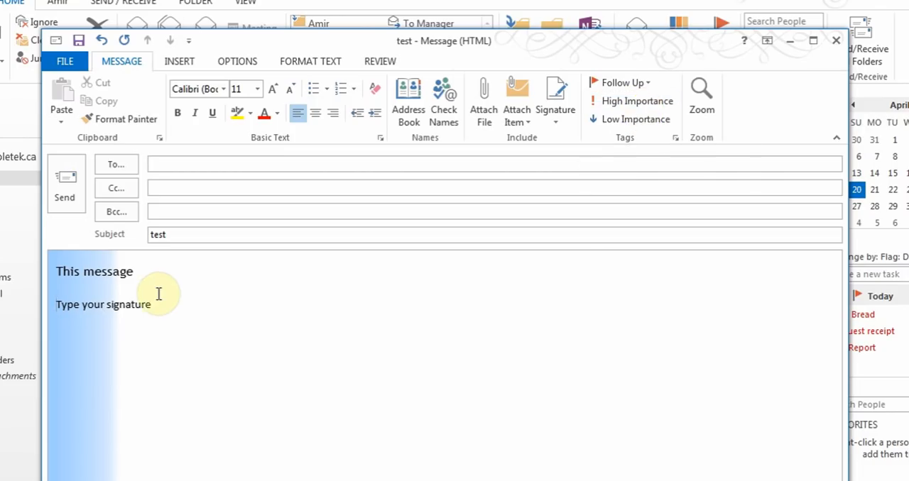
Examine the basic formatting commands for the body text and the insertable items, including business cards, without changing the message
{"action": "left_click_drag", "start_coordinate": [145, 275], "coordinate": [53, 268]}
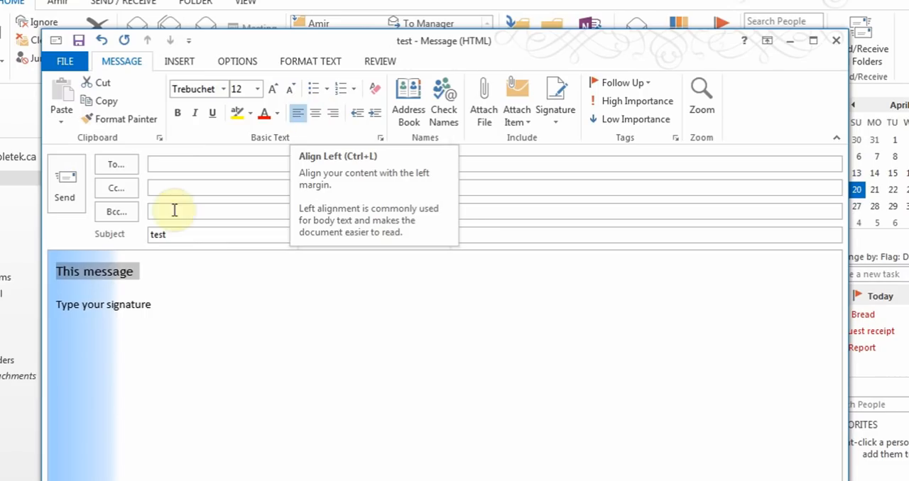
{"action": "left_click", "coordinate": [146, 280]}
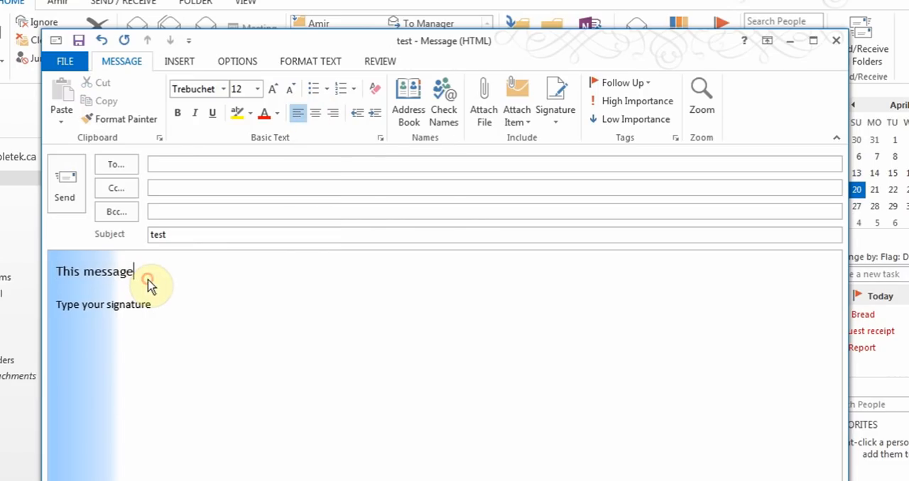
{"action": "left_click", "coordinate": [179, 62]}
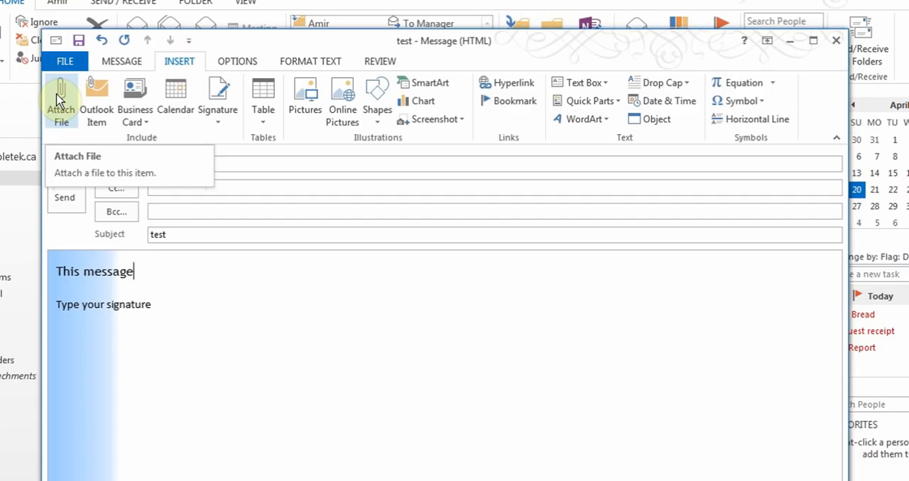
{"action": "left_click", "coordinate": [149, 116]}
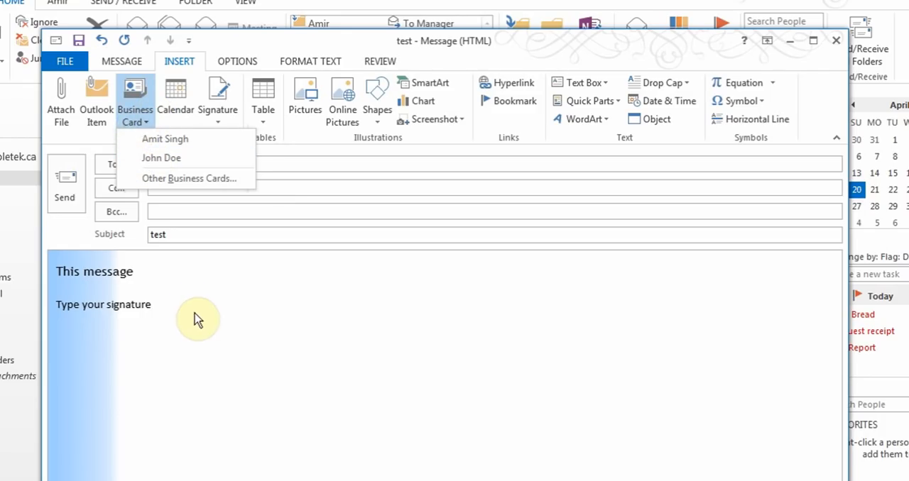
{"action": "left_click", "coordinate": [183, 281]}
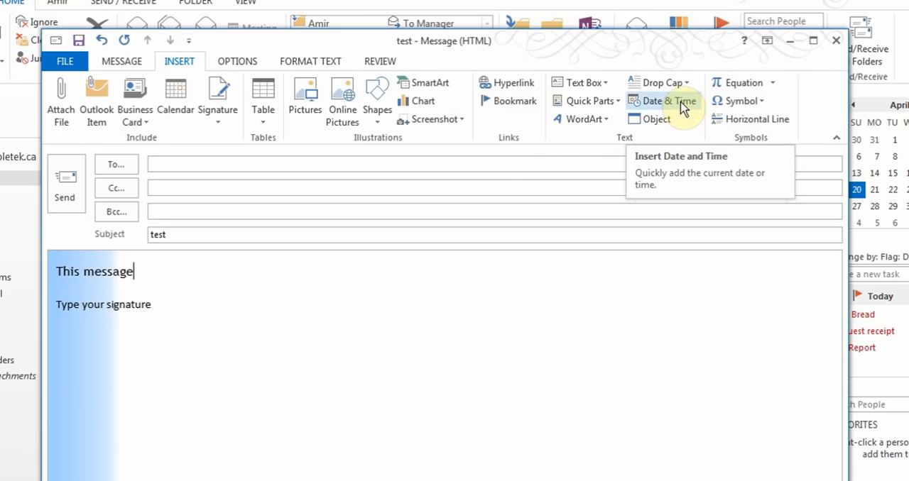
Delay the message's delivery so that it is not delivered before 4/22/2014 at 10:00 AM
{"action": "left_click", "coordinate": [248, 65]}
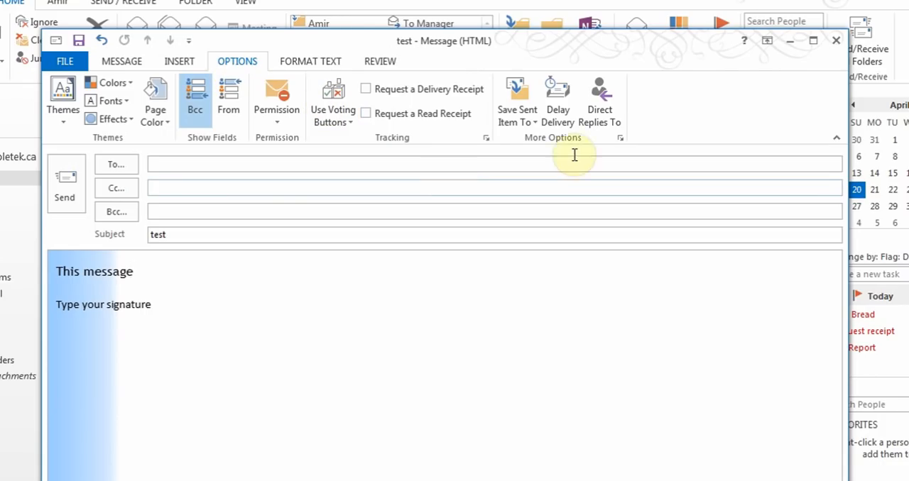
{"action": "left_click", "coordinate": [560, 107]}
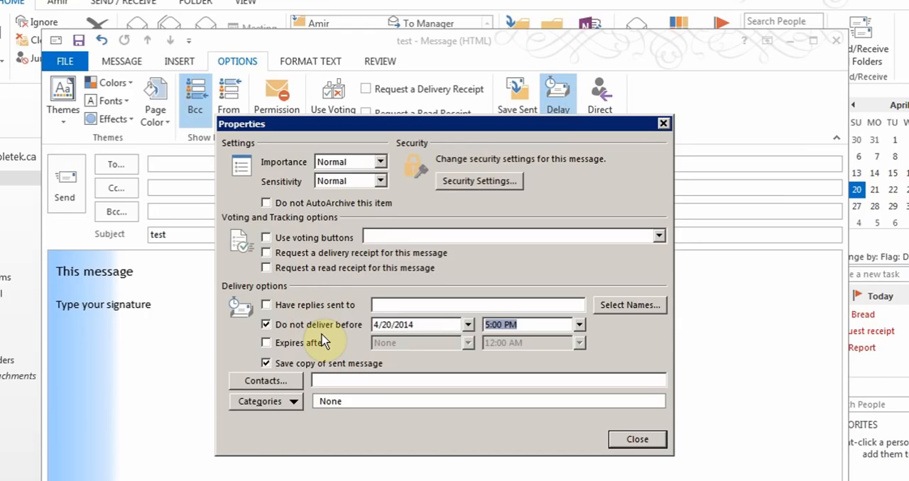
{"action": "left_click", "coordinate": [468, 325]}
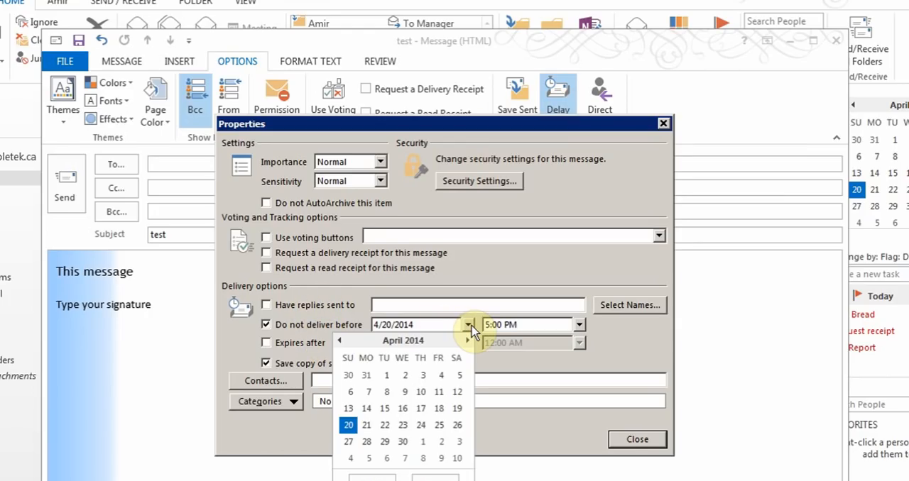
{"action": "left_click", "coordinate": [385, 424]}
{"action": "left_click", "coordinate": [579, 325]}
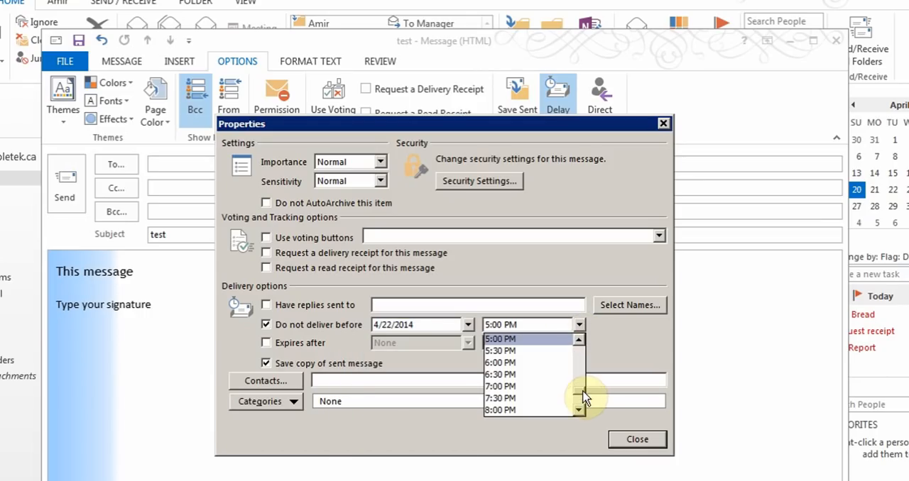
{"action": "left_click_drag", "start_coordinate": [581, 397], "coordinate": [547, 377]}
{"action": "left_click", "coordinate": [520, 406]}
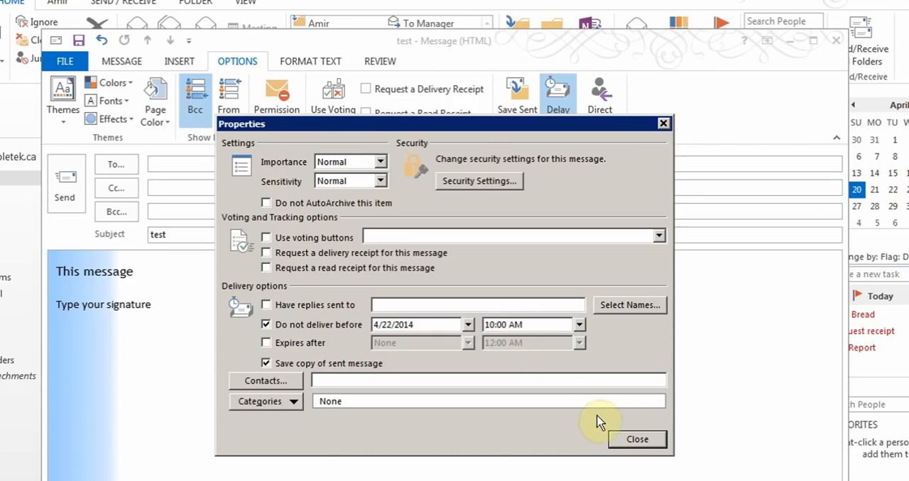
{"action": "left_click", "coordinate": [614, 439]}
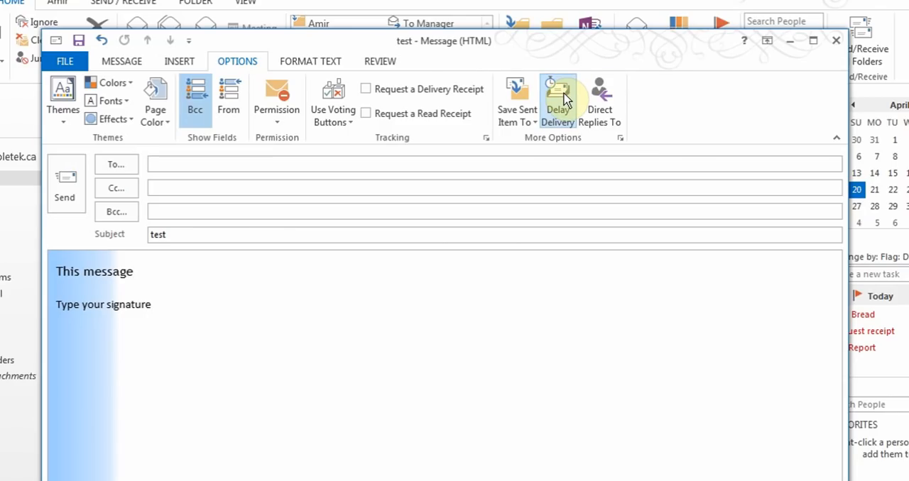
Direct replies to the message to the account owner's suggested e-mail address
{"action": "left_click", "coordinate": [609, 110]}
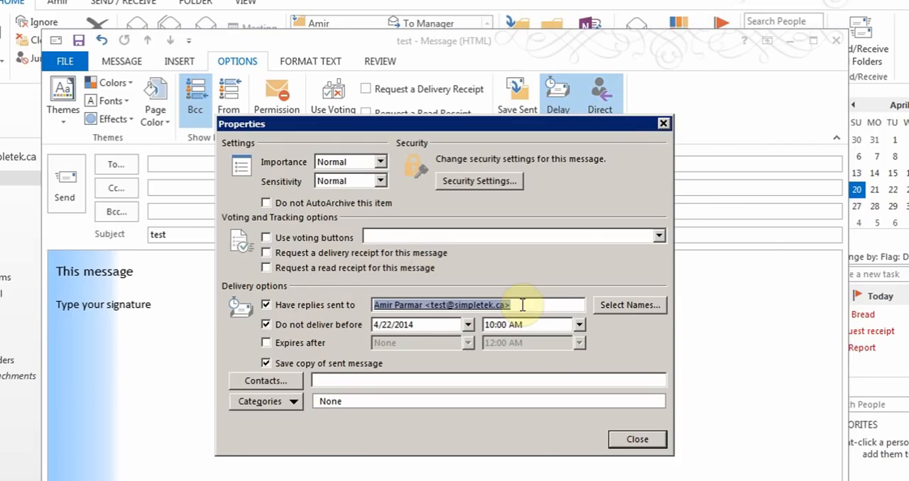
{"action": "mouse_move", "coordinate": [487, 311]}
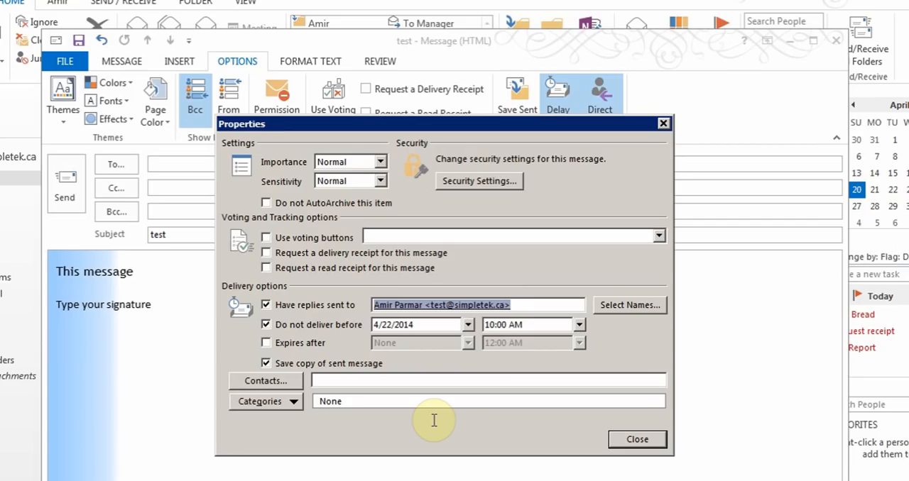
{"action": "left_click", "coordinate": [615, 439]}
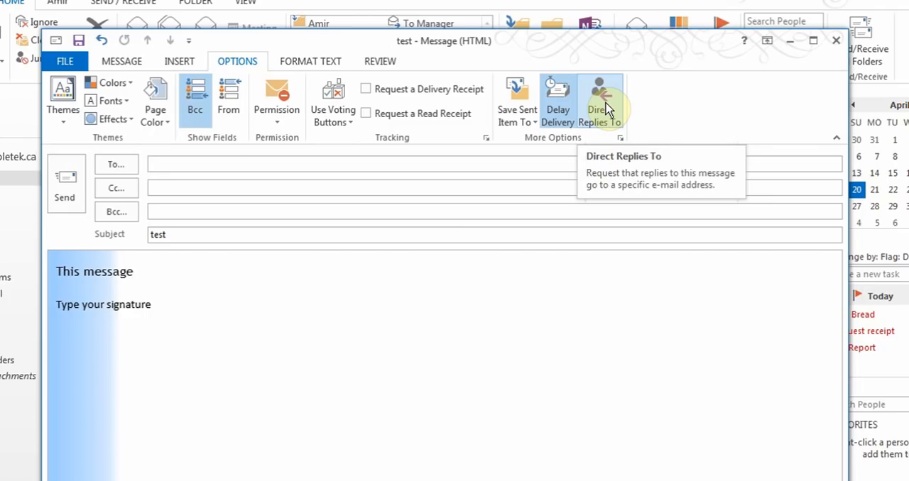
Add custom voting buttons April 28, April 29 and April 30 to the message and check them among the voting choices
{"action": "left_click", "coordinate": [331, 122]}
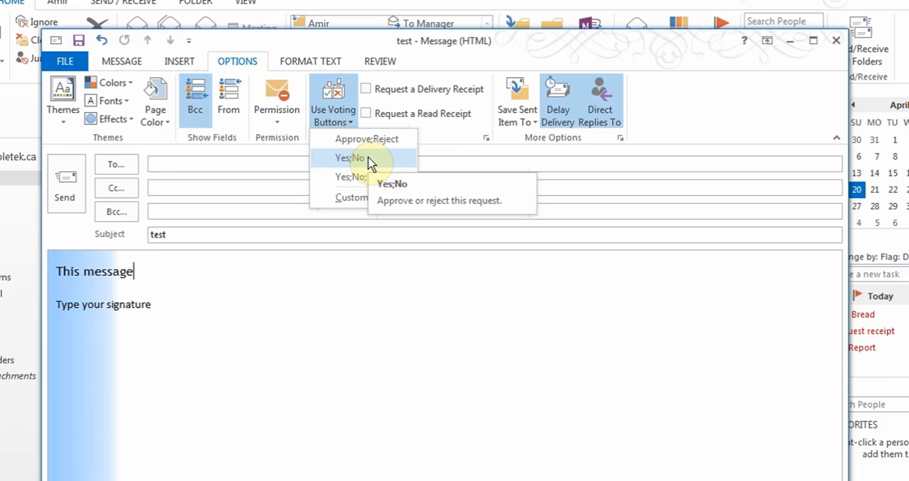
{"action": "left_click", "coordinate": [344, 202]}
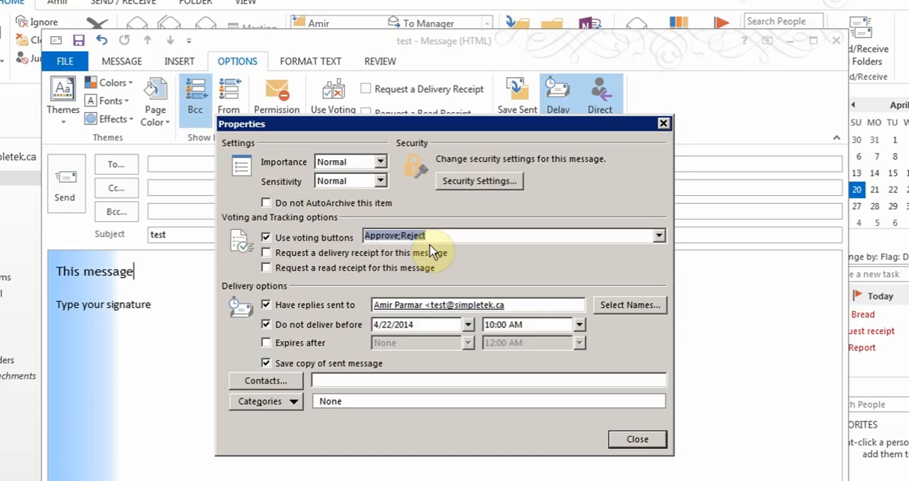
{"action": "type", "text": "A"}
{"action": "key", "text": "BackSpace"}
{"action": "type", "text": "Ap"}
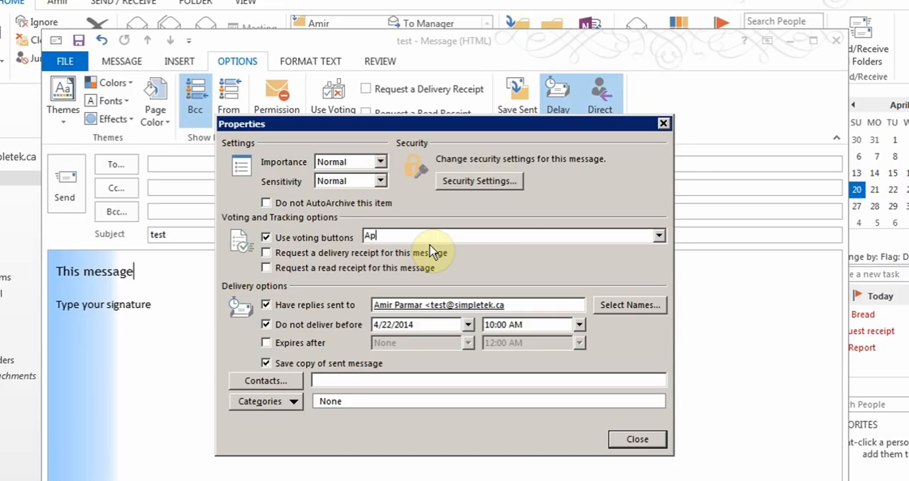
{"action": "type", "text": "ril 28; April 29; April 30"}
{"action": "left_click", "coordinate": [637, 439]}
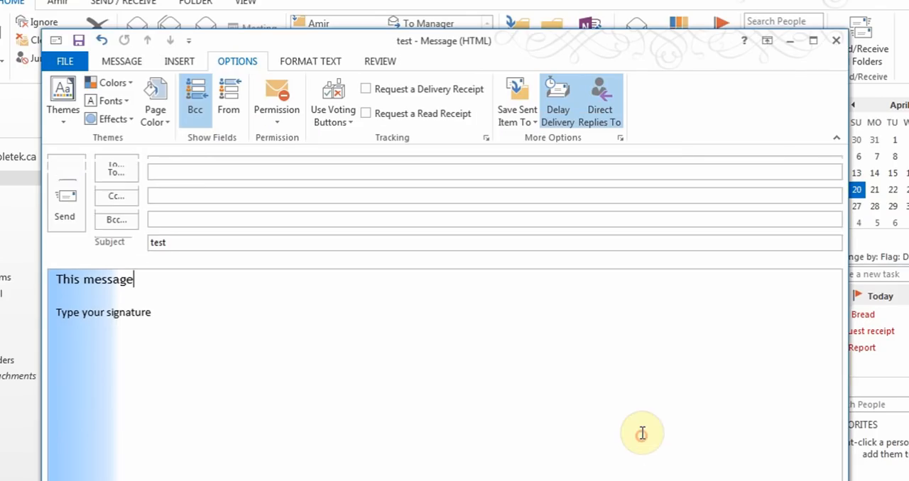
{"action": "left_click", "coordinate": [332, 117]}
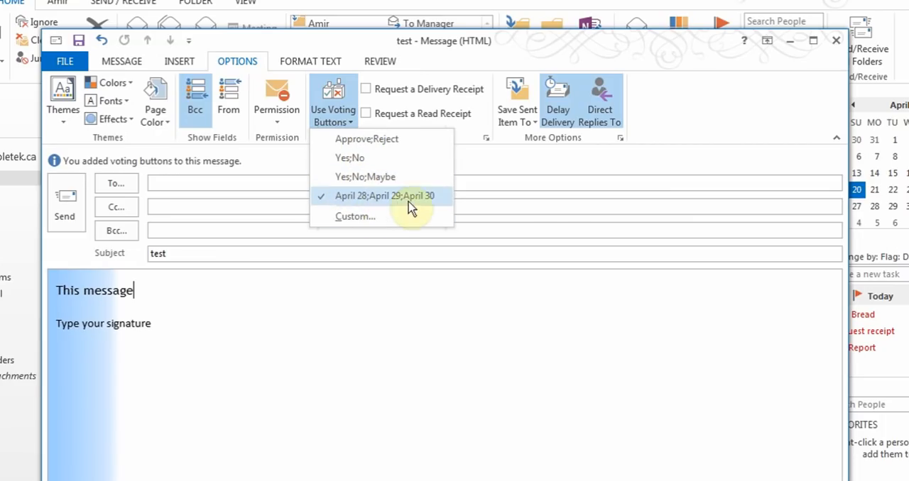
{"action": "left_click", "coordinate": [248, 331]}
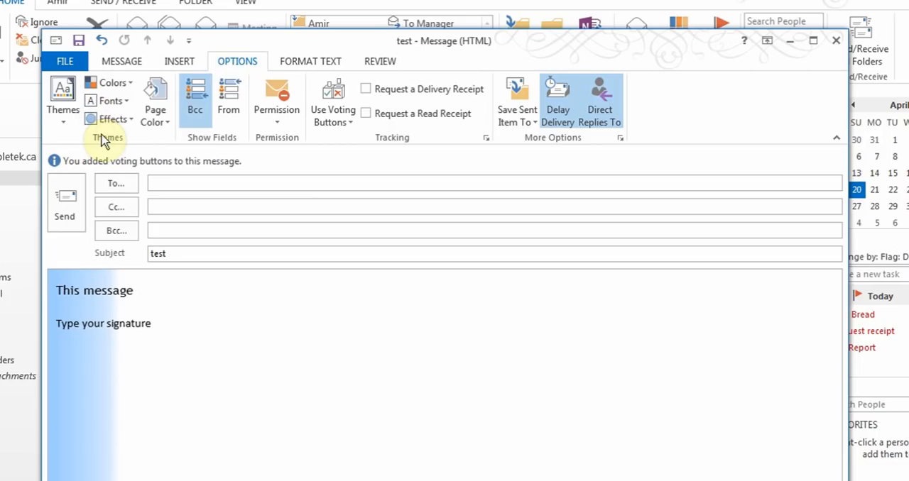
Apply the Ion theme to the message and place the cursor below the signature
{"action": "left_click", "coordinate": [63, 114]}
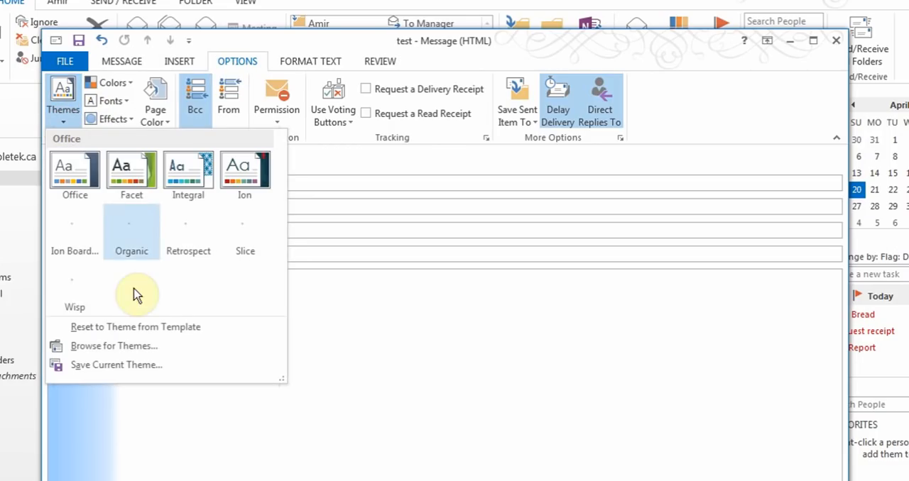
{"action": "left_click", "coordinate": [257, 170]}
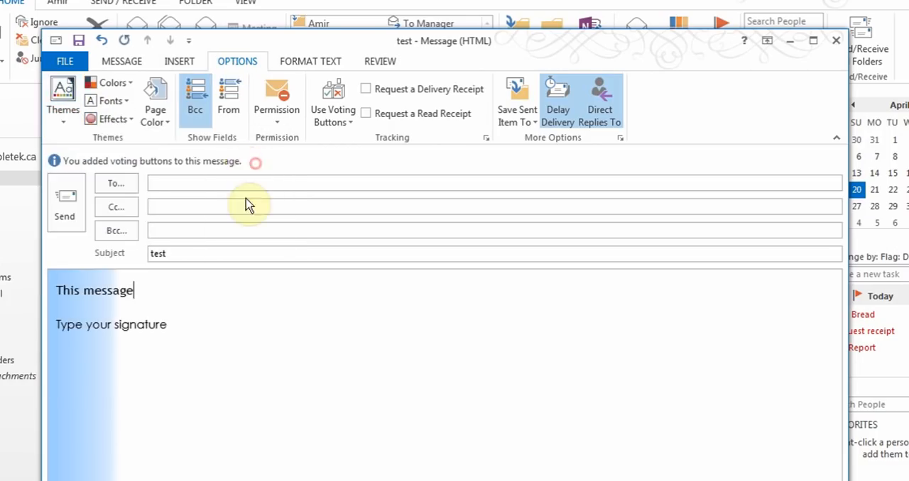
{"action": "left_click", "coordinate": [240, 373]}
Examine the message's text formatting commands and its proofing and language options without changing anything
{"action": "left_click", "coordinate": [328, 62]}
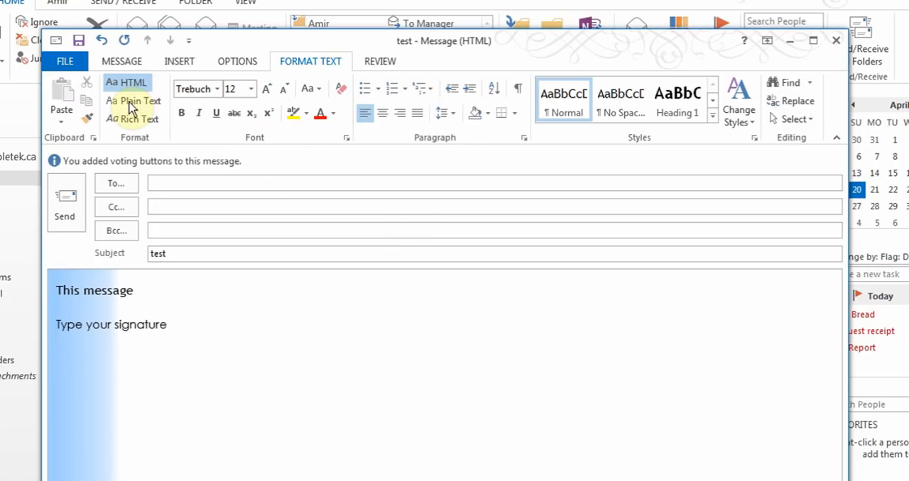
{"action": "left_click", "coordinate": [122, 62]}
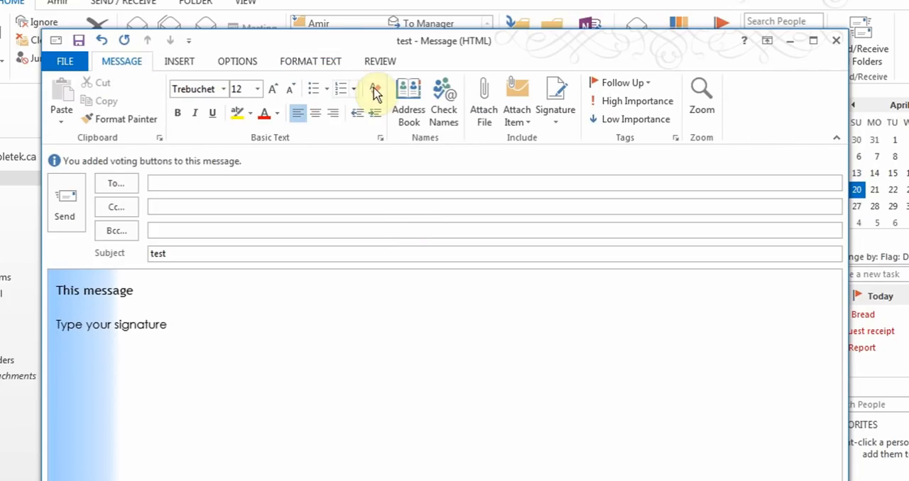
{"action": "left_click", "coordinate": [312, 62]}
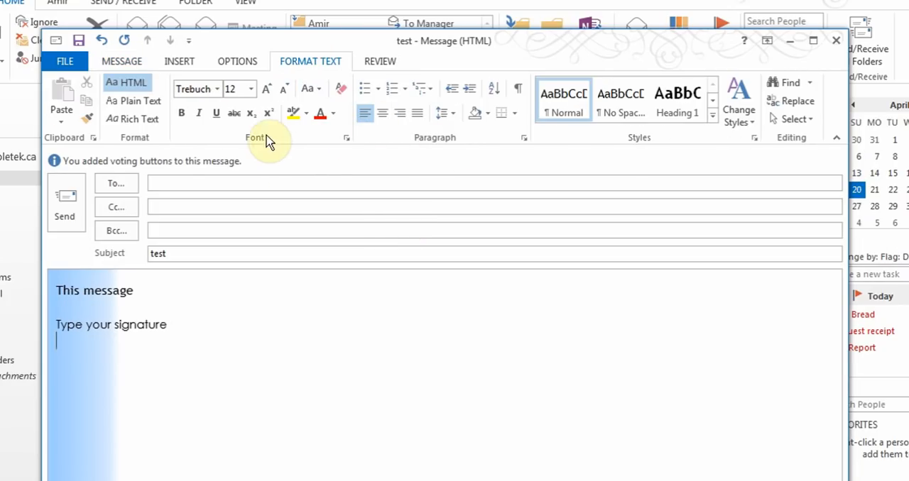
{"action": "left_click", "coordinate": [374, 62]}
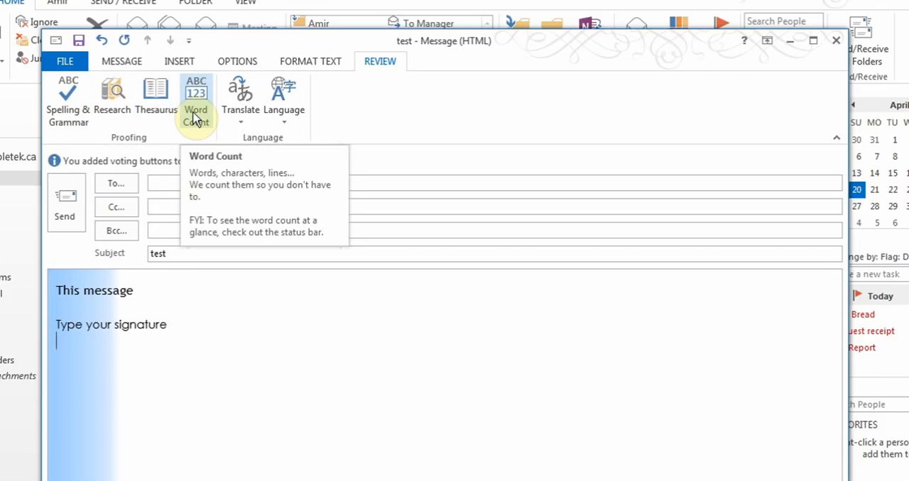
{"action": "left_click", "coordinate": [274, 119]}
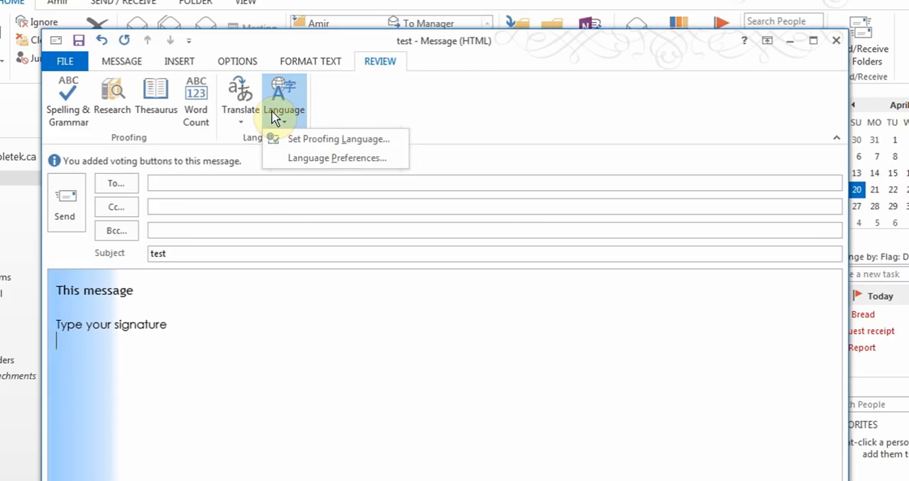
{"action": "left_click", "coordinate": [212, 294]}
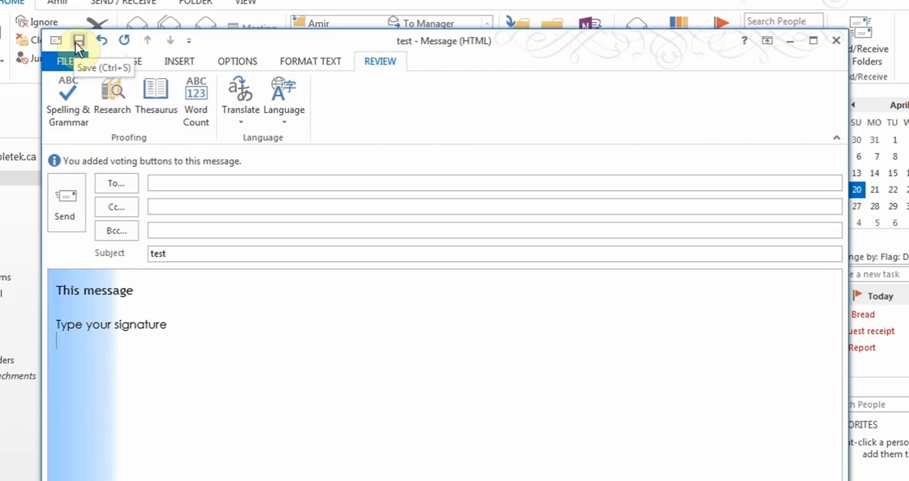
Save the message as an Outlook Template named test, and close it without keeping the draft
{"action": "left_click", "coordinate": [67, 62]}
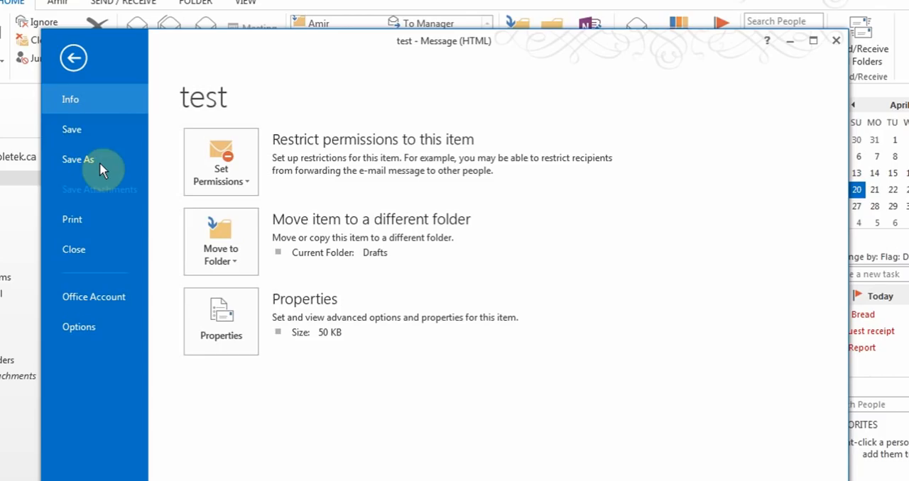
{"action": "left_click", "coordinate": [99, 164]}
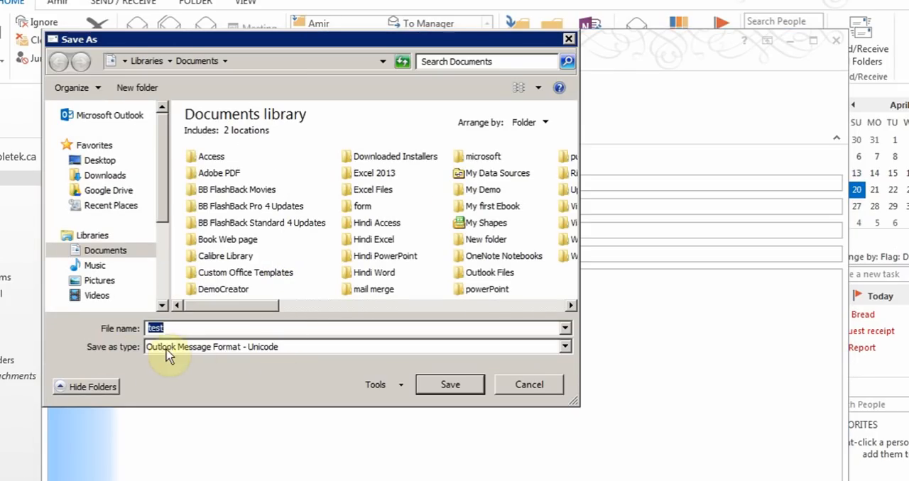
{"action": "left_click", "coordinate": [565, 346]}
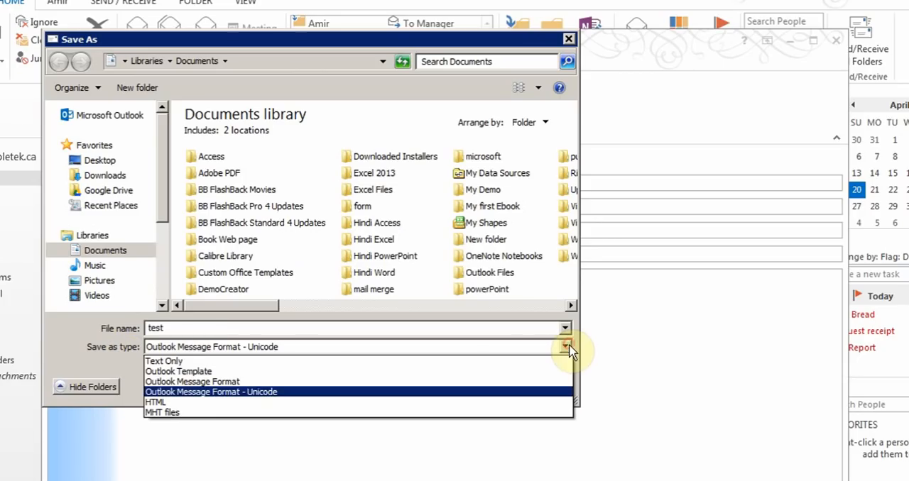
{"action": "left_click", "coordinate": [211, 374]}
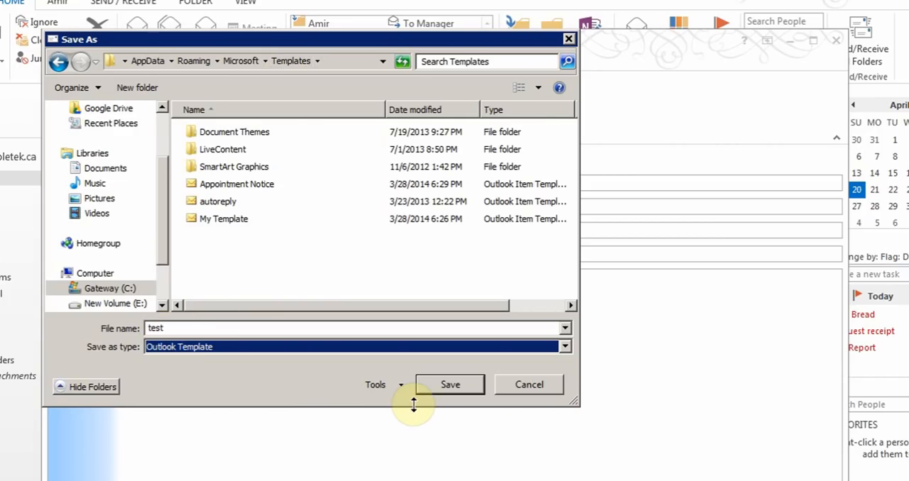
{"action": "double_click", "coordinate": [208, 327]}
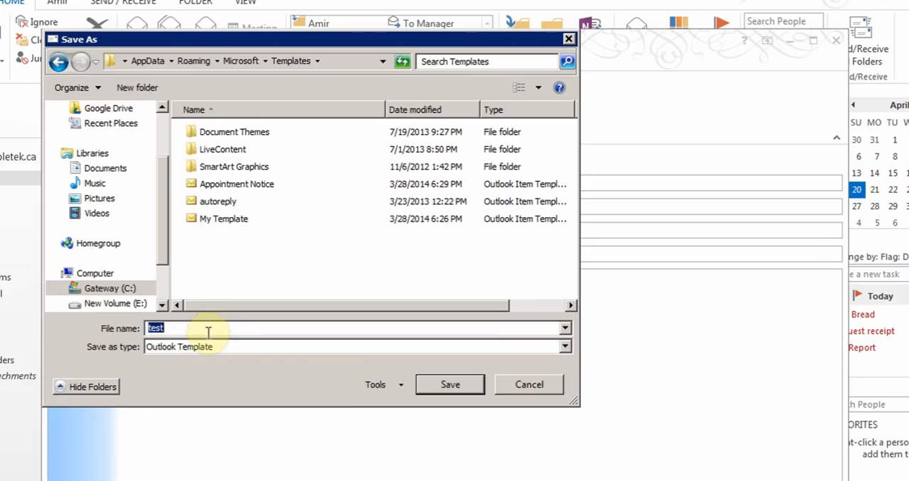
{"action": "left_click", "coordinate": [463, 391]}
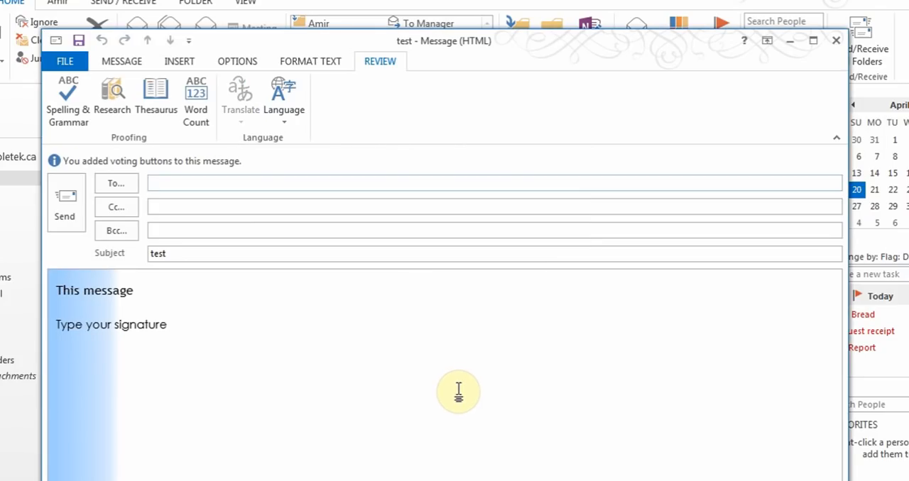
{"action": "left_click", "coordinate": [836, 41]}
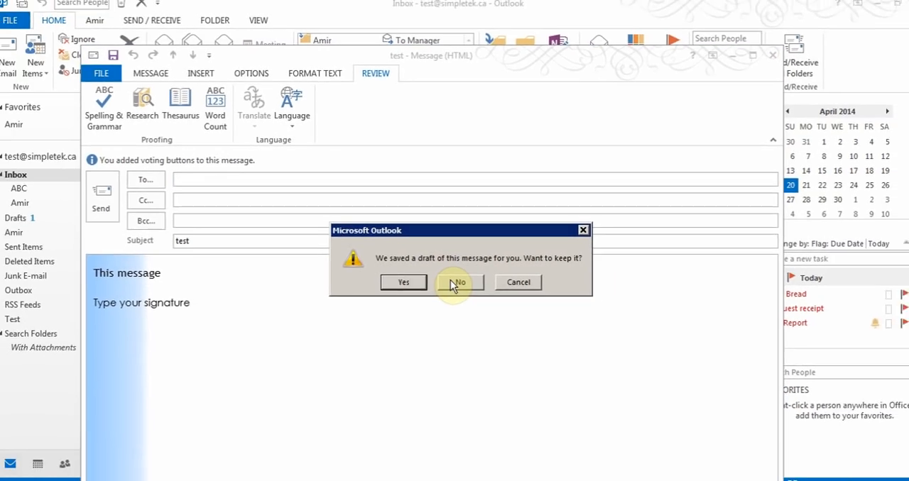
{"action": "left_click", "coordinate": [454, 284]}
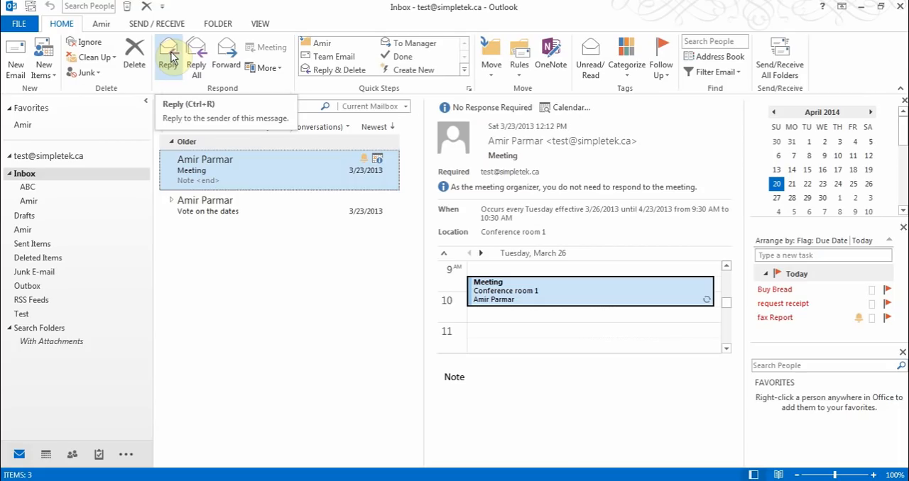
View the Meeting and Vote on the dates items in their own windows and check the actions available for the vote message
{"action": "double_click", "coordinate": [186, 178]}
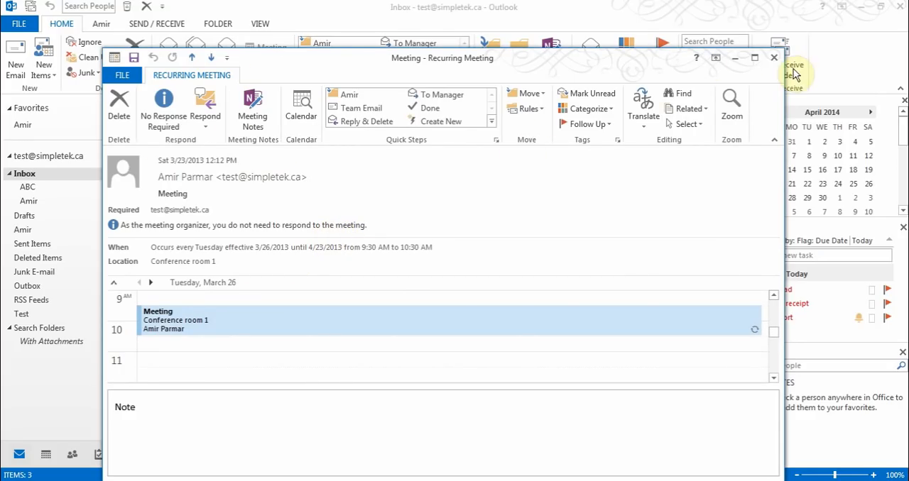
{"action": "left_click", "coordinate": [773, 58]}
{"action": "double_click", "coordinate": [223, 211]}
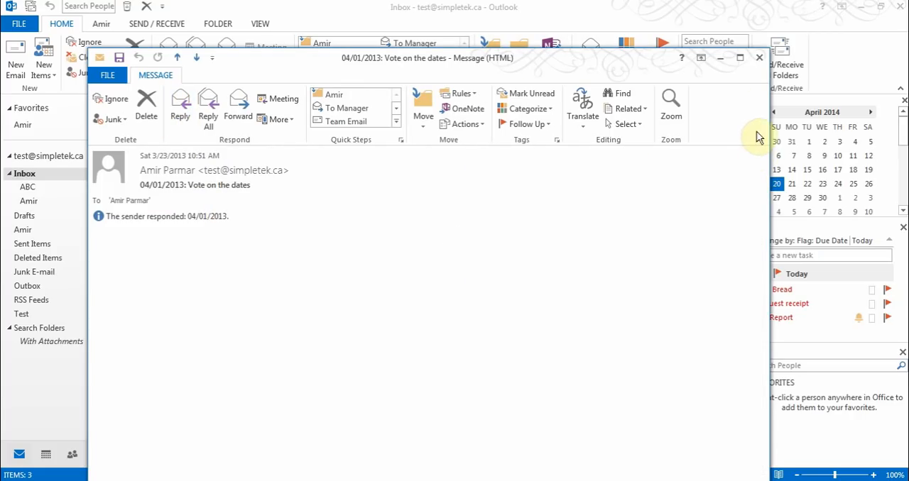
{"action": "left_click", "coordinate": [760, 60]}
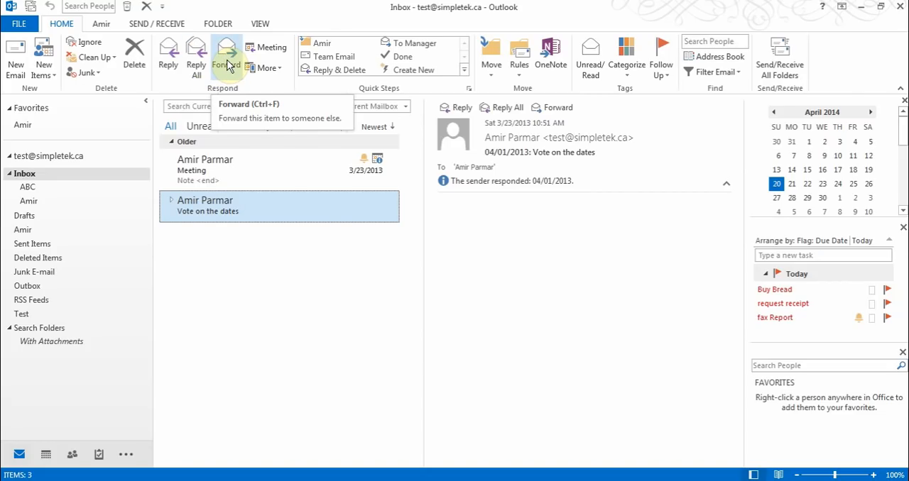
{"action": "right_click", "coordinate": [222, 205]}
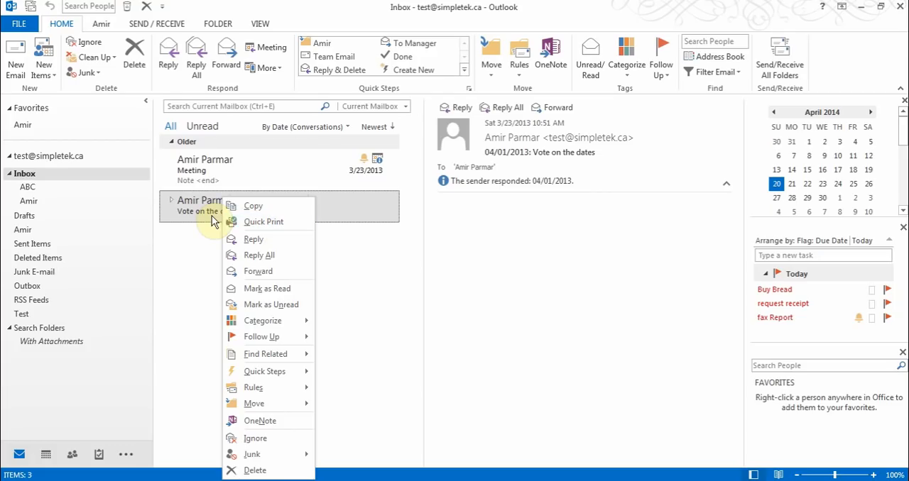
{"action": "left_click", "coordinate": [196, 176]}
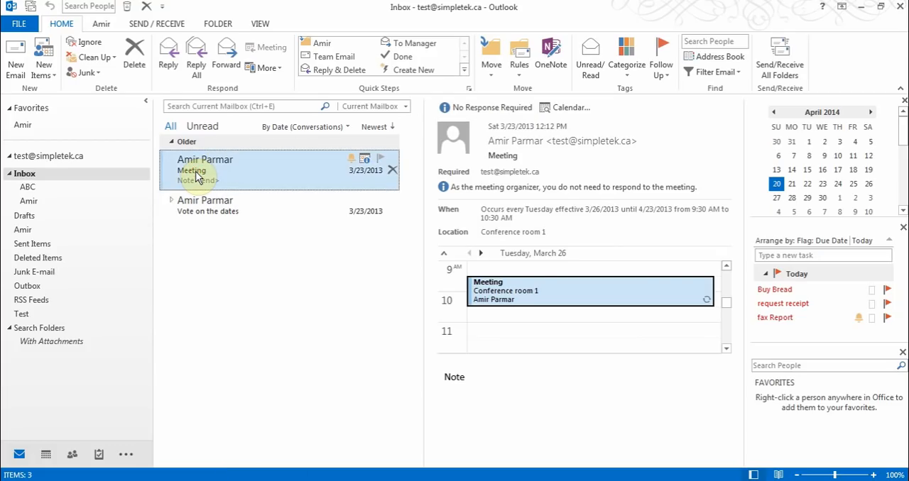
Reopen the Meeting item to view its file information, close it, and check the account information page
{"action": "double_click", "coordinate": [196, 176]}
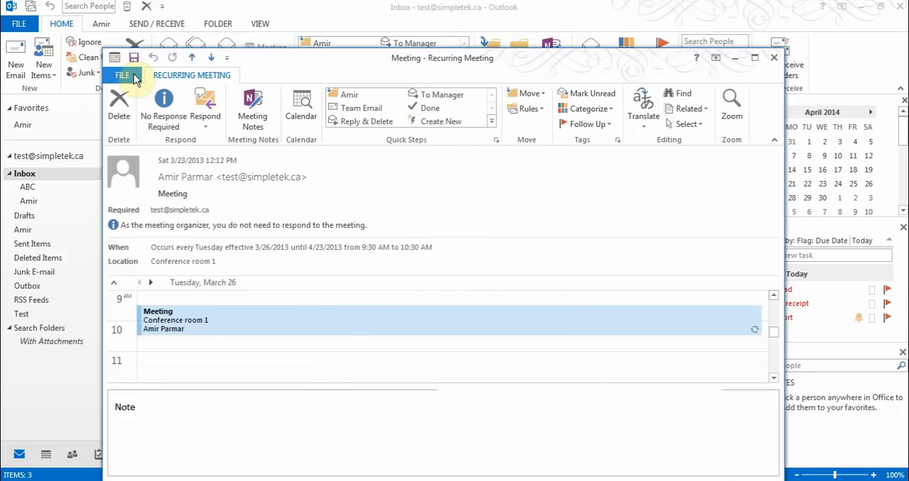
{"action": "left_click", "coordinate": [128, 75]}
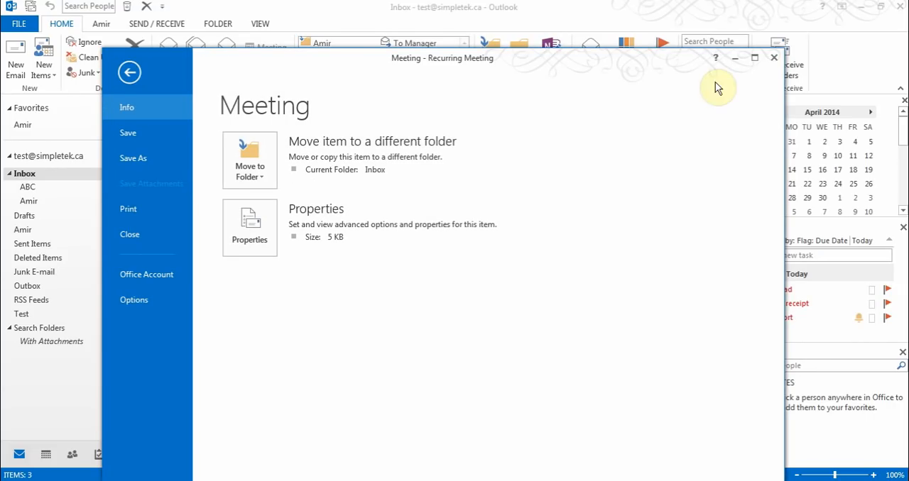
{"action": "left_click", "coordinate": [774, 58]}
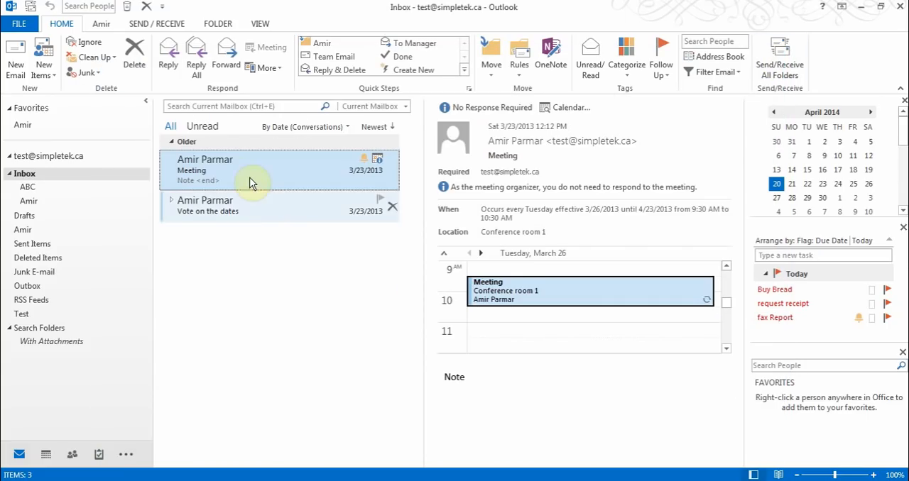
{"action": "left_click", "coordinate": [25, 28]}
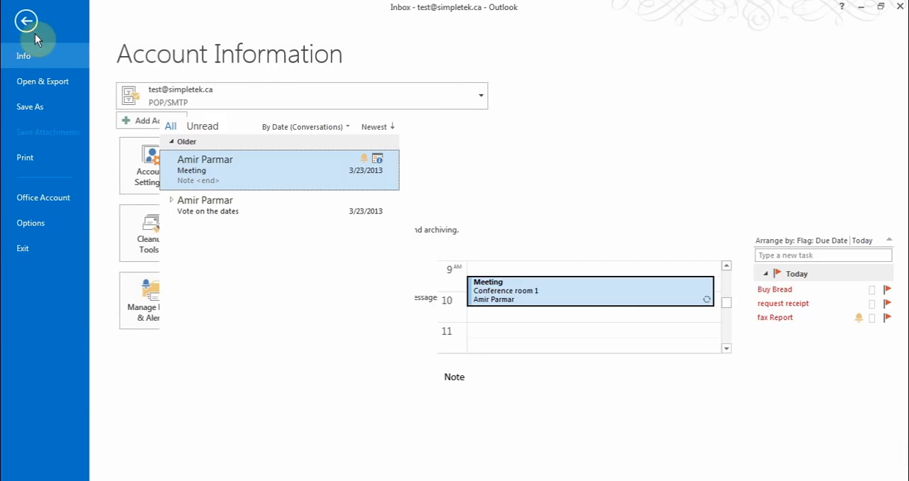
{"action": "left_click", "coordinate": [26, 20]}
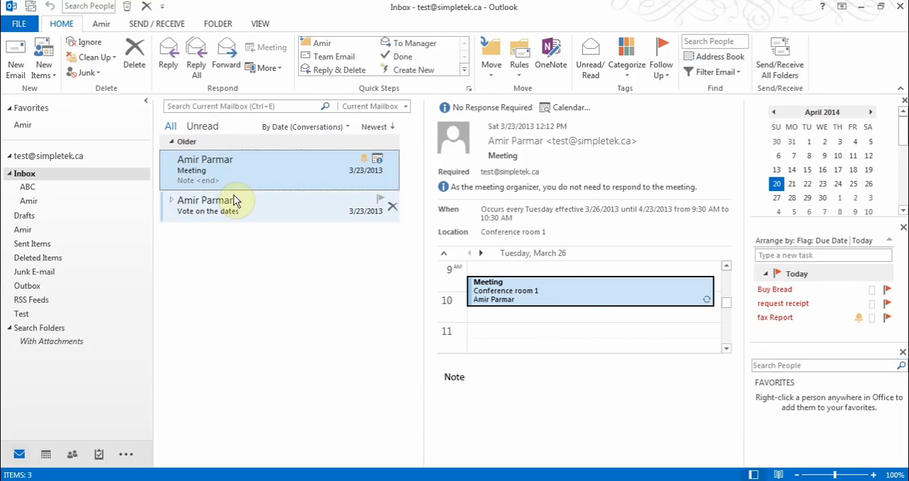
{"action": "left_click", "coordinate": [500, 76]}
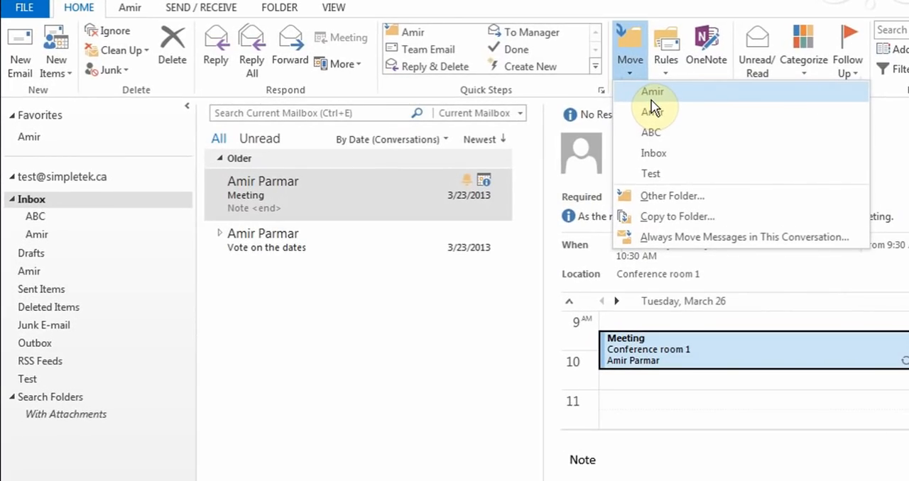
{"action": "left_click", "coordinate": [659, 197]}
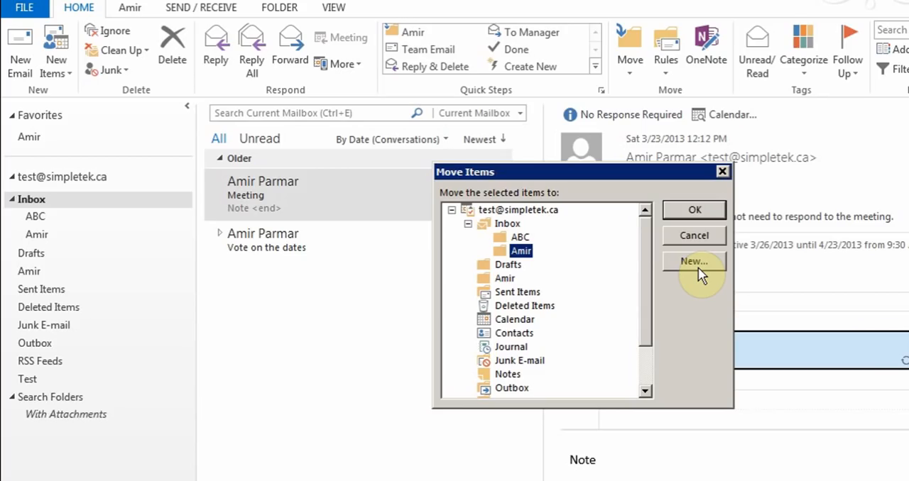
{"action": "left_click", "coordinate": [700, 239]}
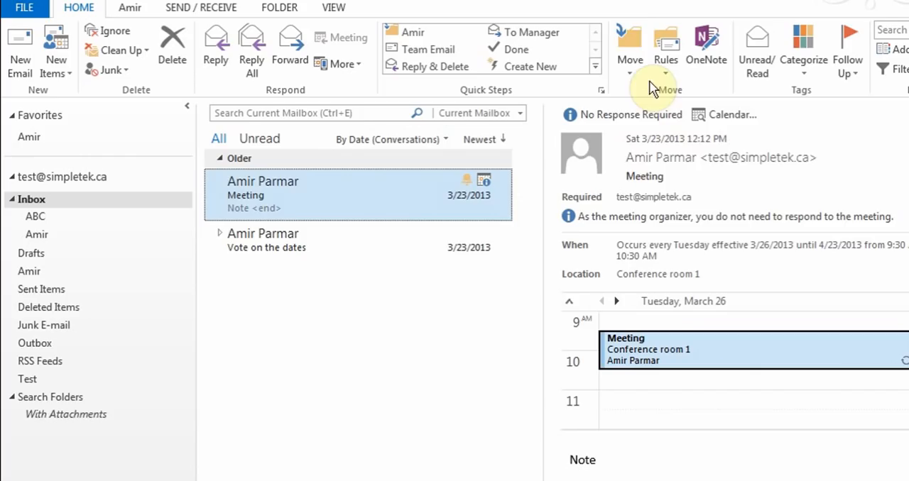
Create a new folder named Test under Inbox and move the Meeting item into it
{"action": "left_click", "coordinate": [632, 72]}
{"action": "left_click", "coordinate": [649, 198]}
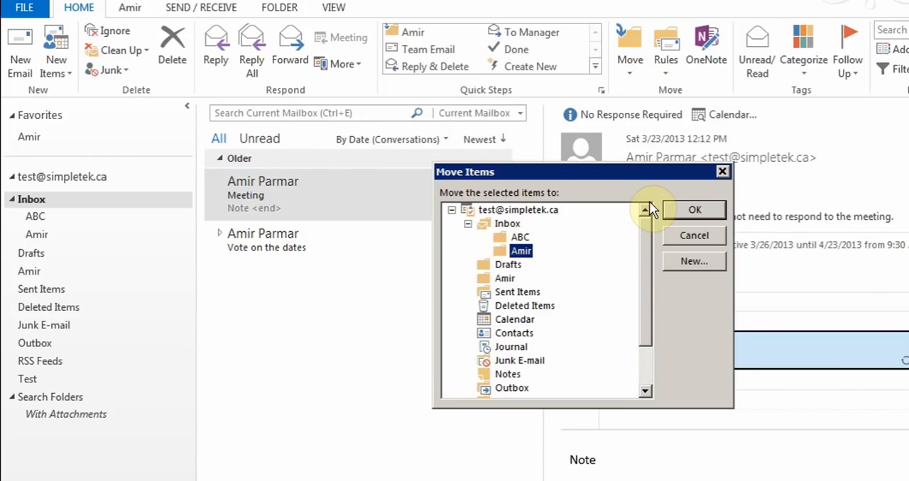
{"action": "left_click", "coordinate": [506, 223]}
{"action": "left_click", "coordinate": [686, 262]}
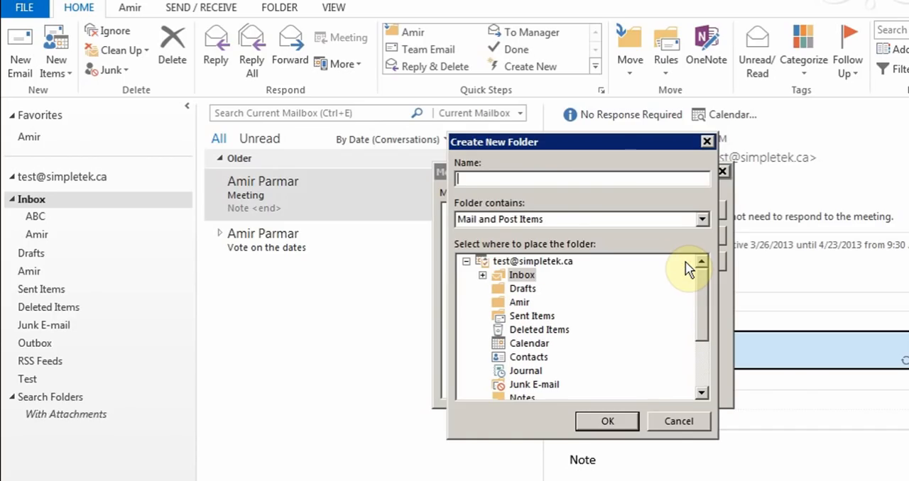
{"action": "type", "text": "Test"}
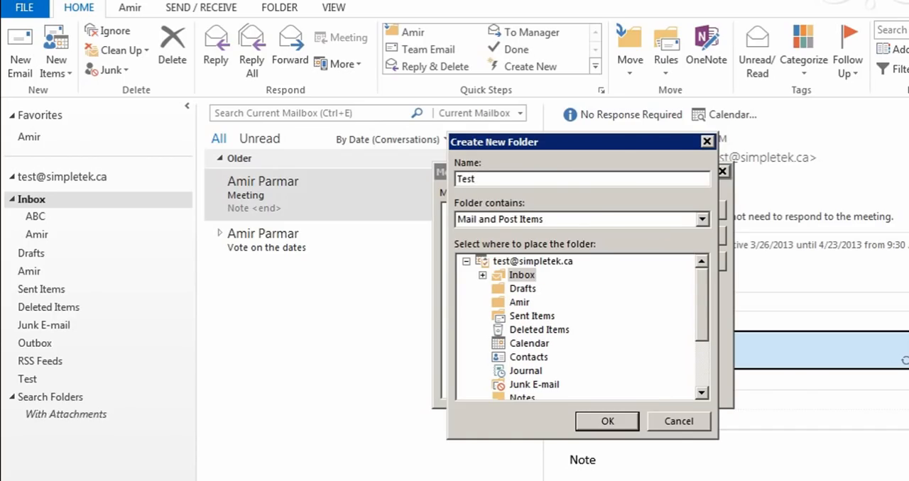
{"action": "left_click", "coordinate": [607, 421]}
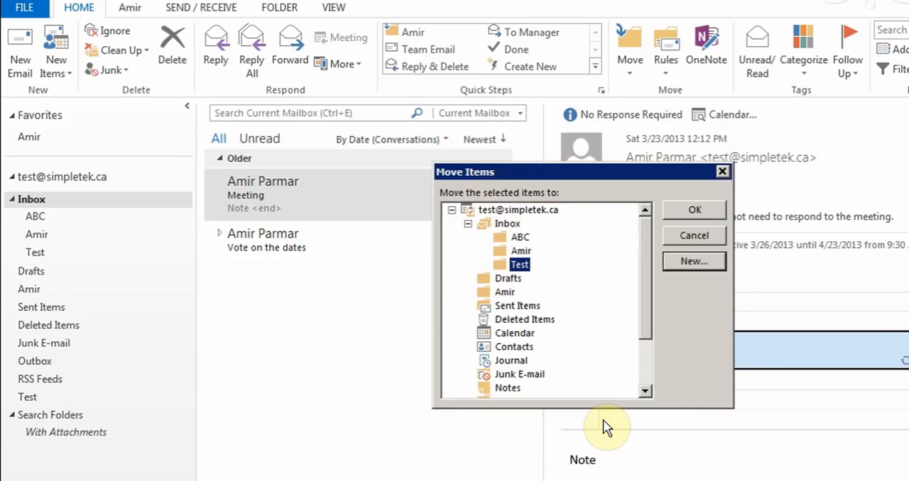
{"action": "left_click", "coordinate": [705, 213]}
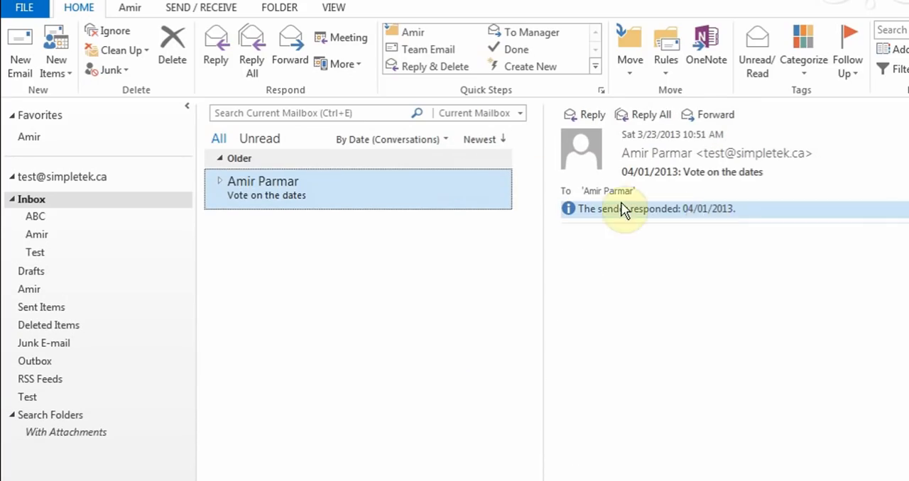
Try to move the Meeting item from the Test subfolder back to Inbox and check the Inbox
{"action": "left_click", "coordinate": [54, 256]}
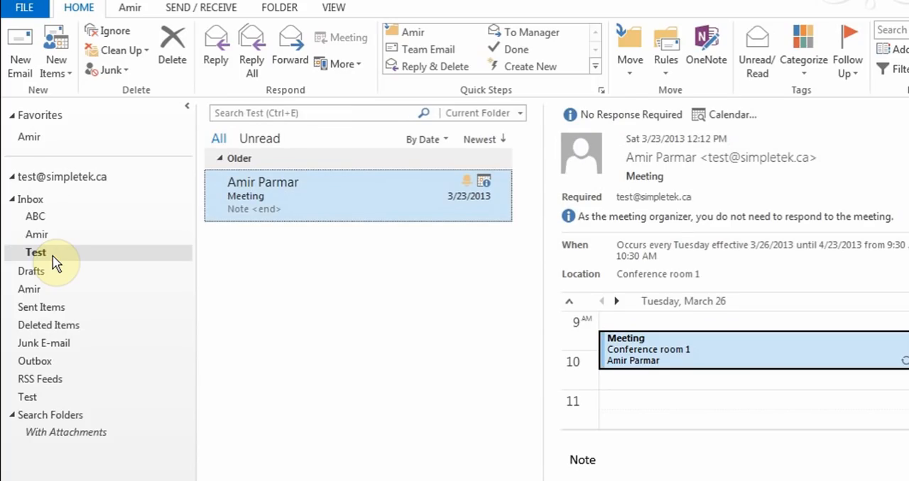
{"action": "left_click", "coordinate": [629, 70]}
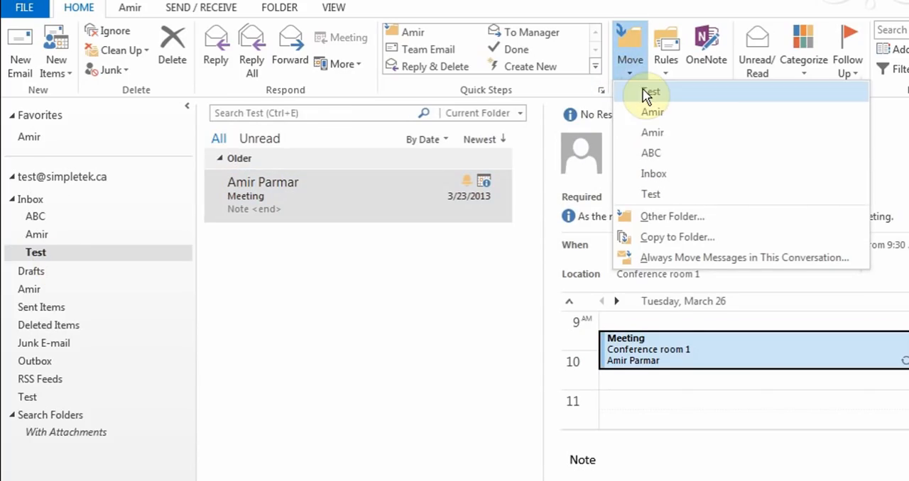
{"action": "left_click", "coordinate": [647, 175]}
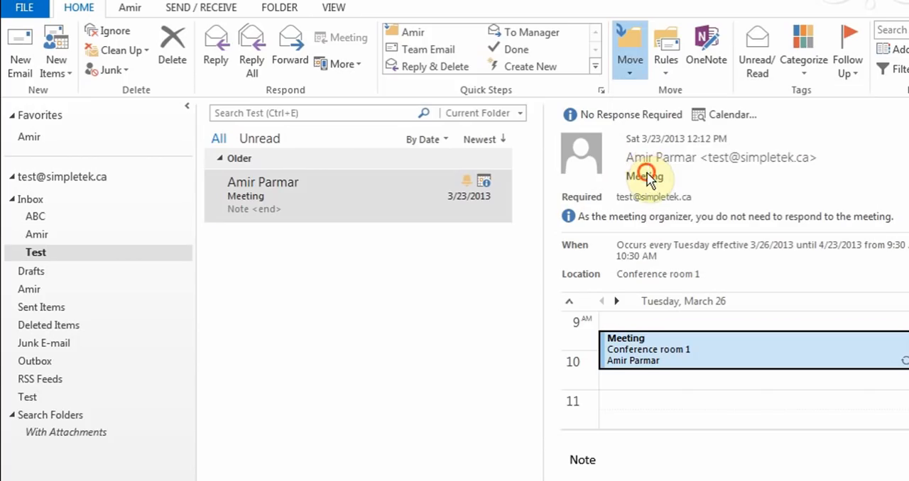
{"action": "left_click", "coordinate": [45, 203]}
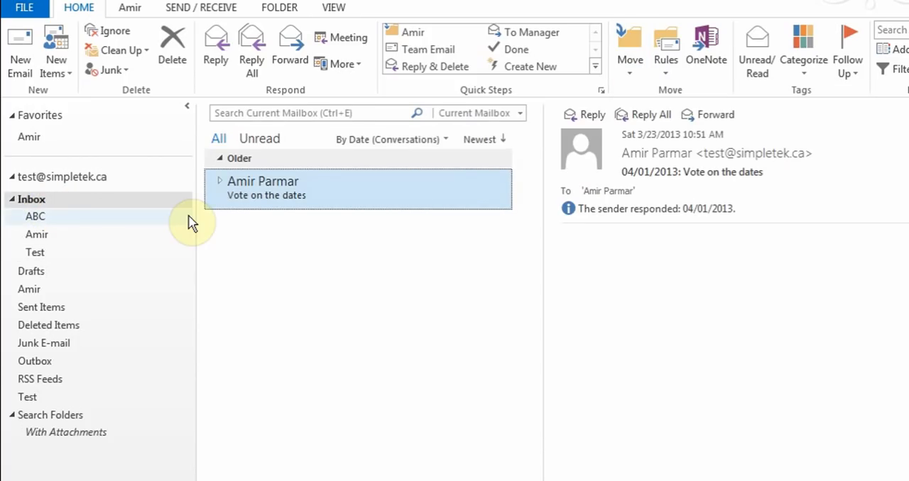
Move the Meeting item out of the Test subfolder into Inbox and select it there
{"action": "left_click", "coordinate": [49, 254]}
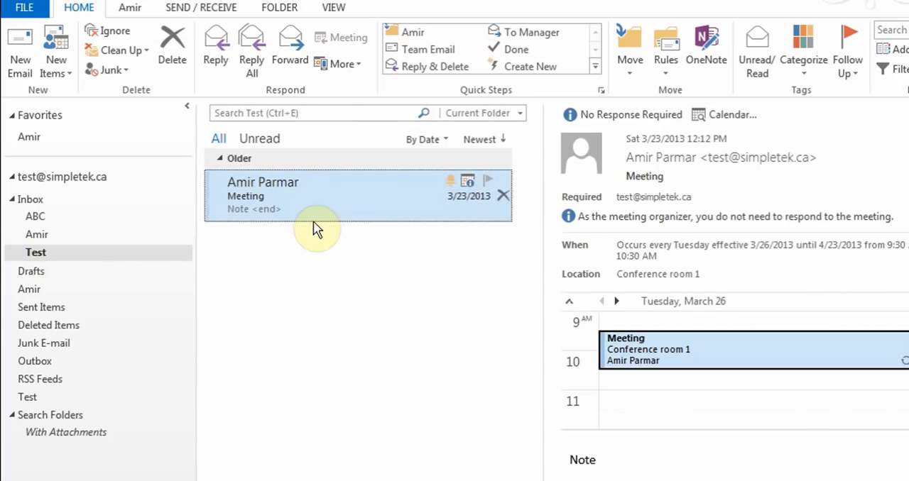
{"action": "left_click", "coordinate": [632, 66]}
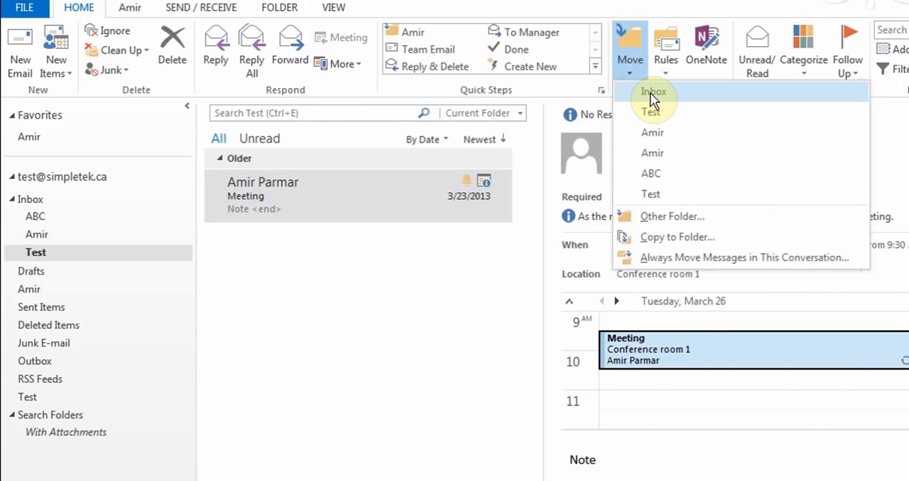
{"action": "left_click", "coordinate": [651, 94]}
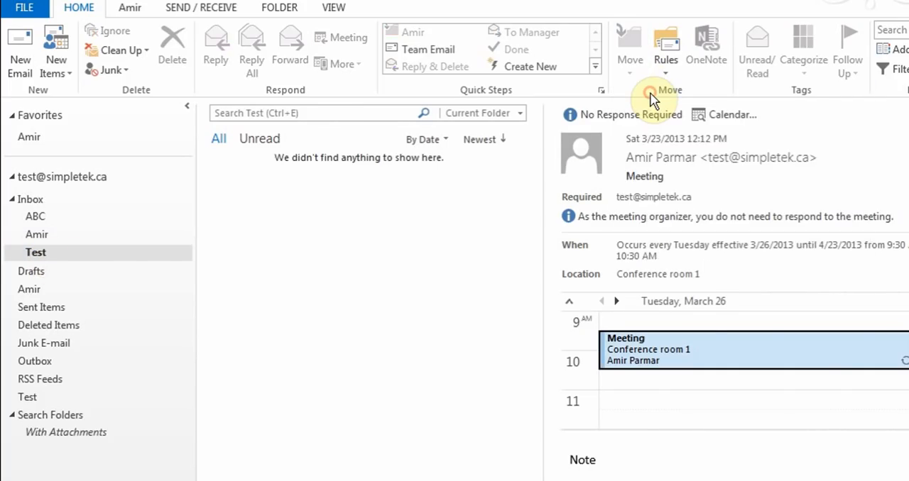
{"action": "left_click", "coordinate": [32, 202]}
{"action": "left_click", "coordinate": [284, 184]}
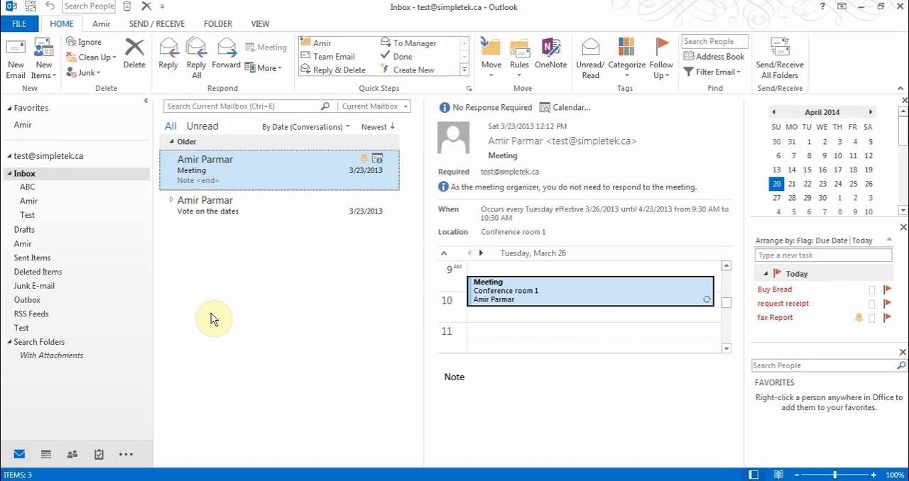
Examine the Create Rule conditions and actions for the selected Meeting item, and leave without creating a rule
{"action": "left_click", "coordinate": [520, 71]}
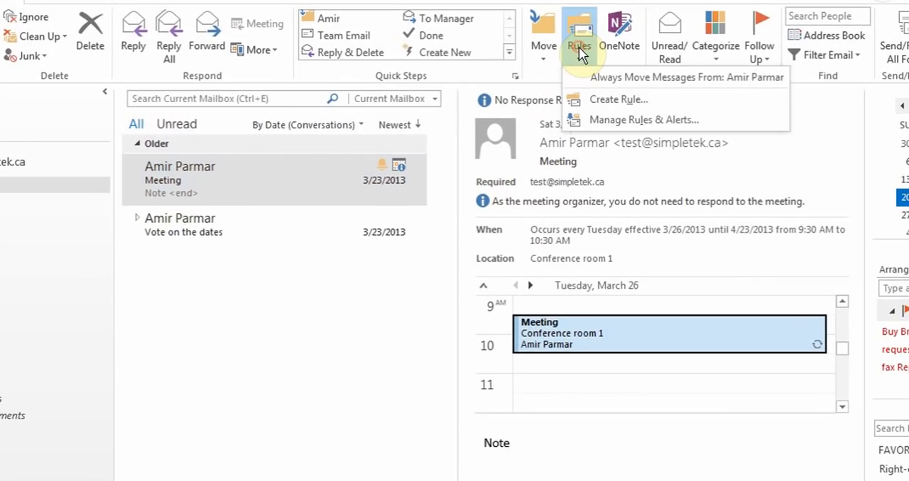
{"action": "left_click", "coordinate": [603, 106]}
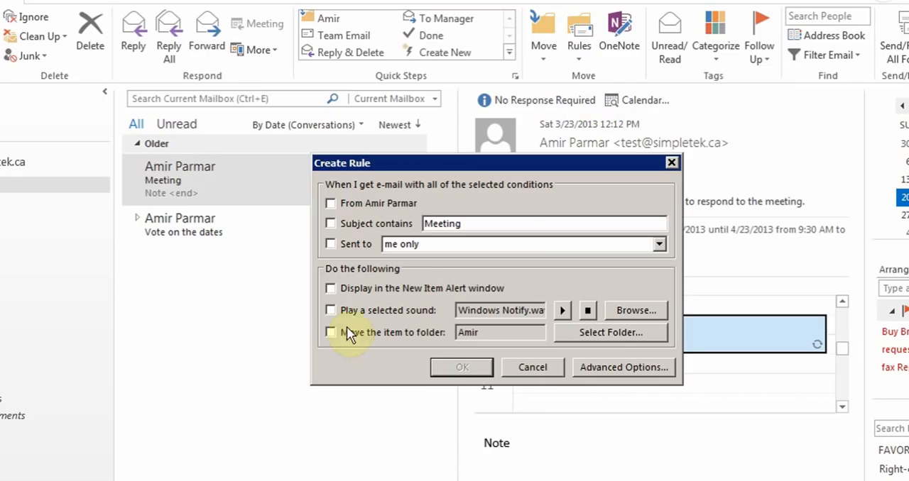
{"action": "left_click", "coordinate": [527, 368]}
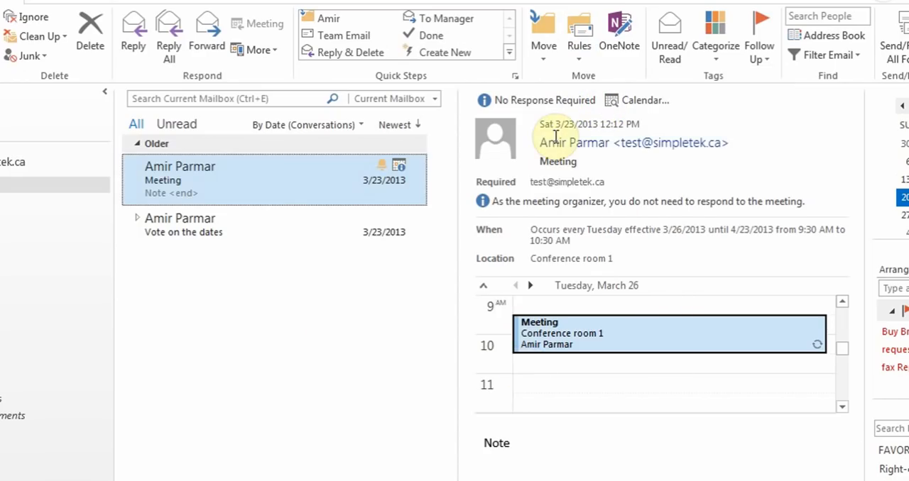
Start a new rule in Rules and Alerts from the template that moves messages with specific words in the subject to a folder
{"action": "left_click", "coordinate": [575, 61]}
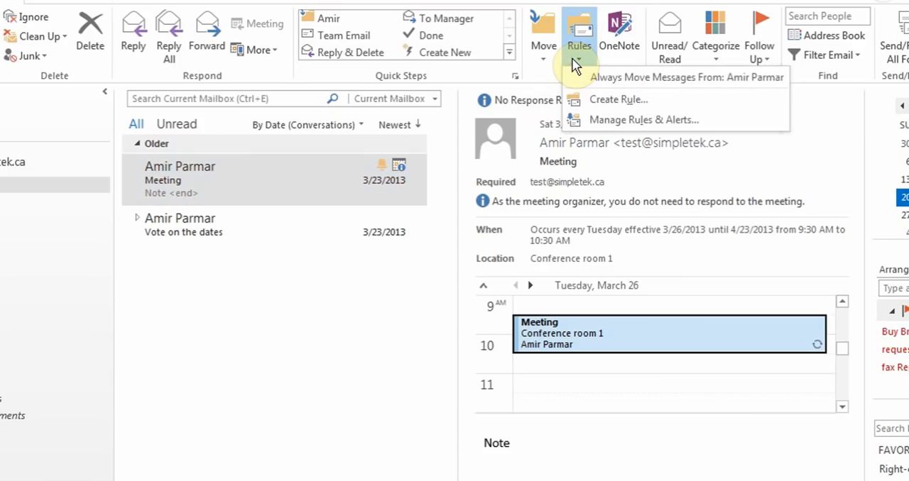
{"action": "left_click", "coordinate": [596, 125]}
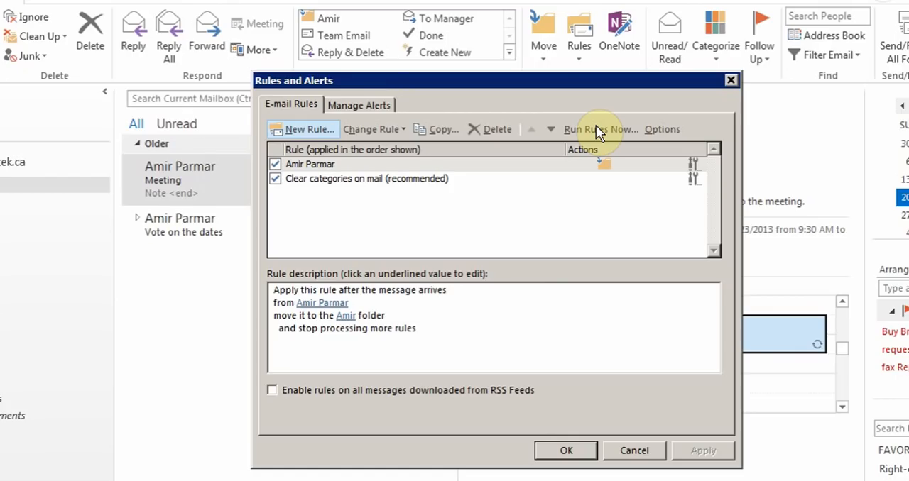
{"action": "left_click", "coordinate": [320, 127]}
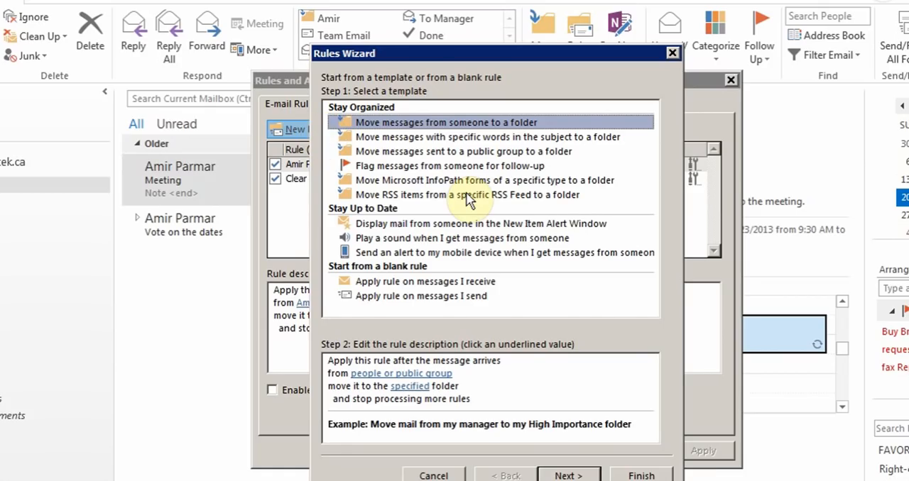
{"action": "left_click", "coordinate": [452, 139]}
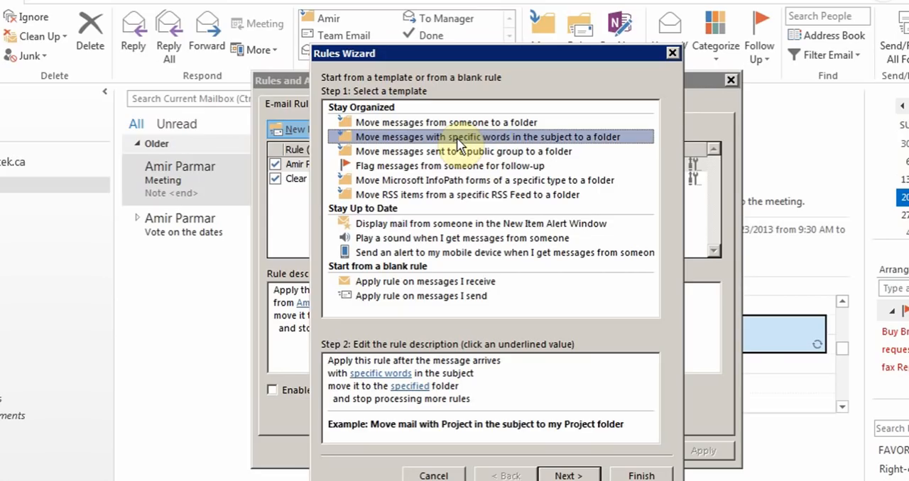
{"action": "left_click", "coordinate": [564, 476]}
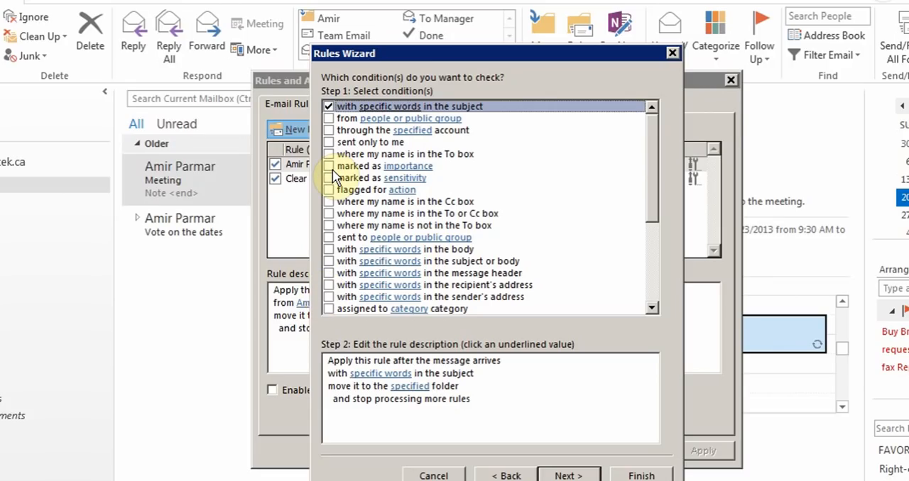
Set the rule's subject condition to the word Monday and continue to the rule actions
{"action": "left_click", "coordinate": [389, 374]}
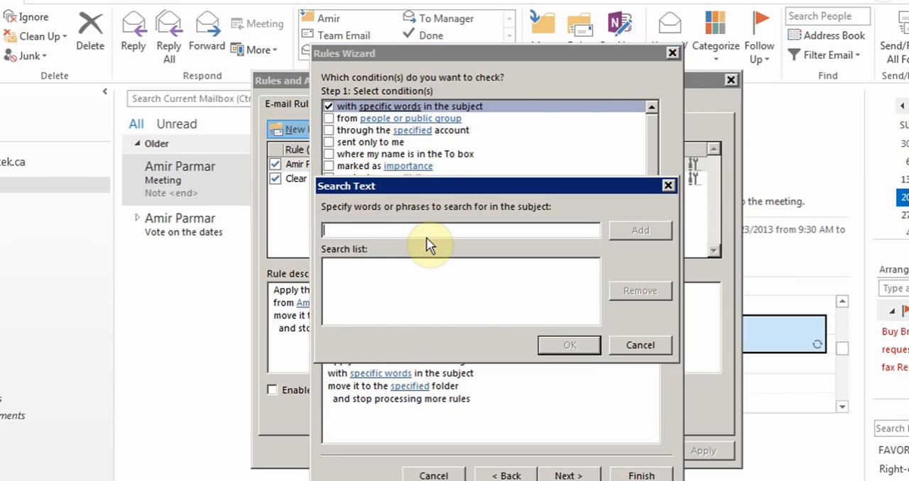
{"action": "type", "text": "Monday"}
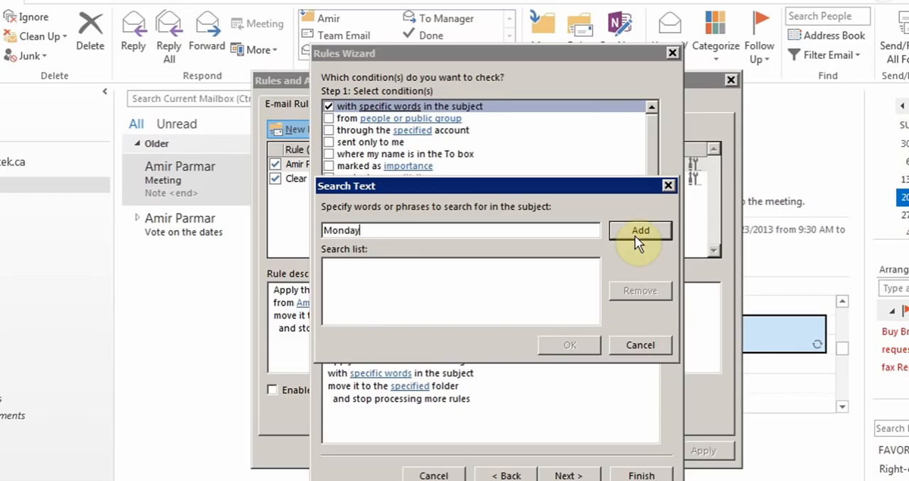
{"action": "left_click", "coordinate": [635, 236]}
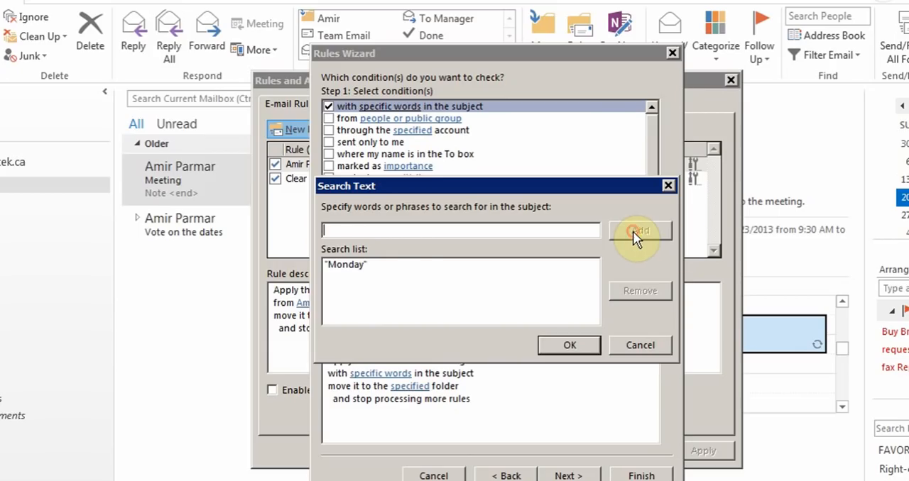
{"action": "left_click", "coordinate": [554, 355]}
{"action": "left_click", "coordinate": [566, 476]}
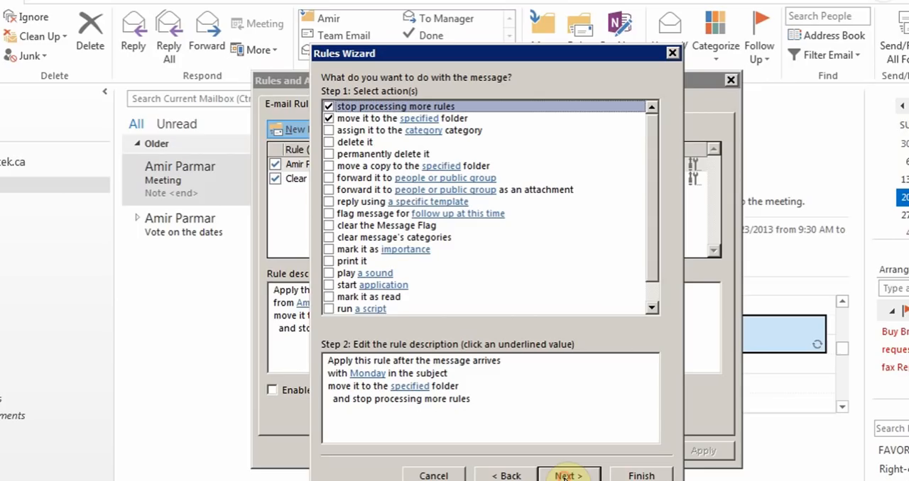
Set the Test subfolder under Inbox as the destination folder for the rule's messages
{"action": "left_click", "coordinate": [425, 389]}
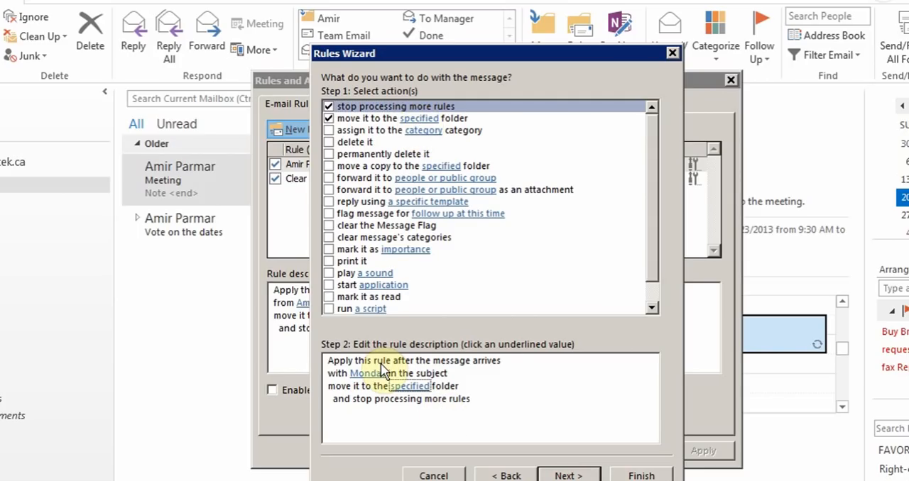
{"action": "left_click", "coordinate": [417, 390]}
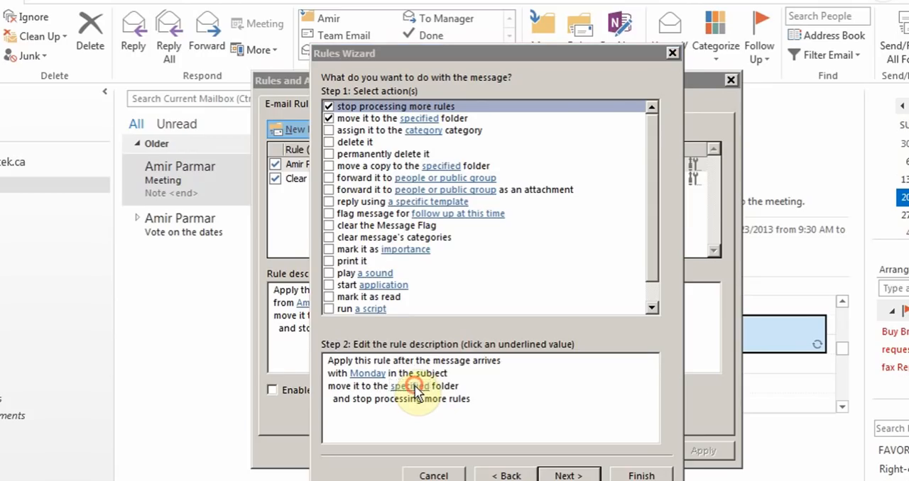
{"action": "left_click", "coordinate": [433, 250]}
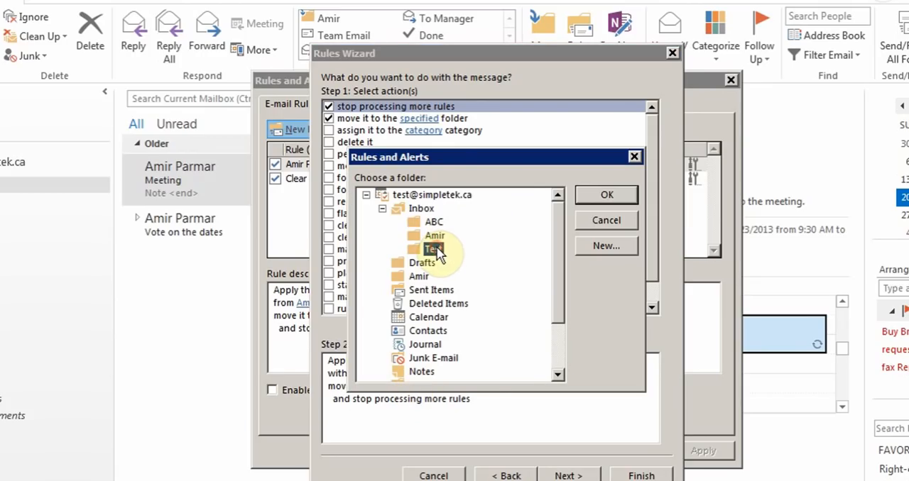
{"action": "left_click", "coordinate": [613, 199]}
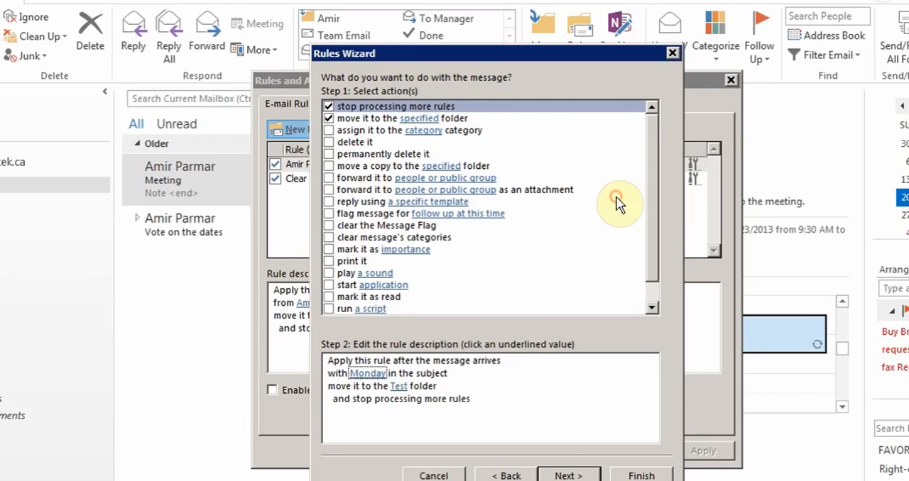
Finish the rule without exceptions under the name Monday, leave it turned on, and save the rules list
{"action": "left_click", "coordinate": [572, 474]}
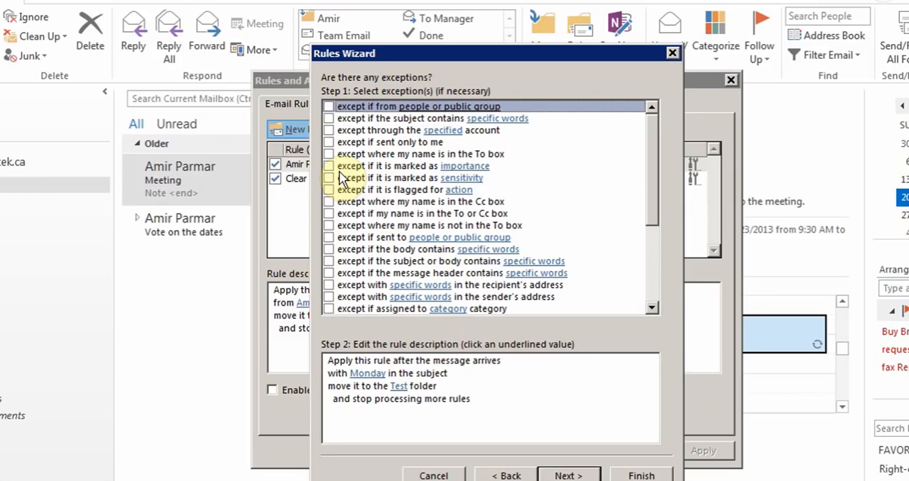
{"action": "left_click", "coordinate": [566, 476]}
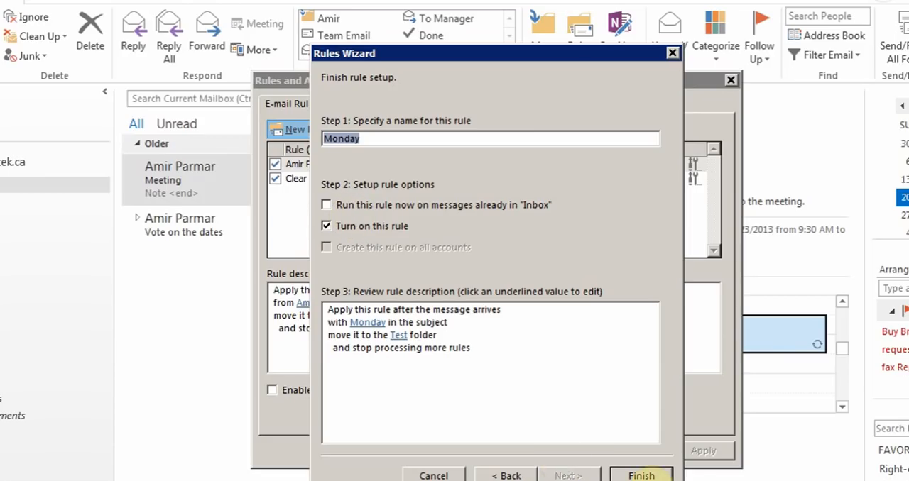
{"action": "left_click", "coordinate": [641, 474]}
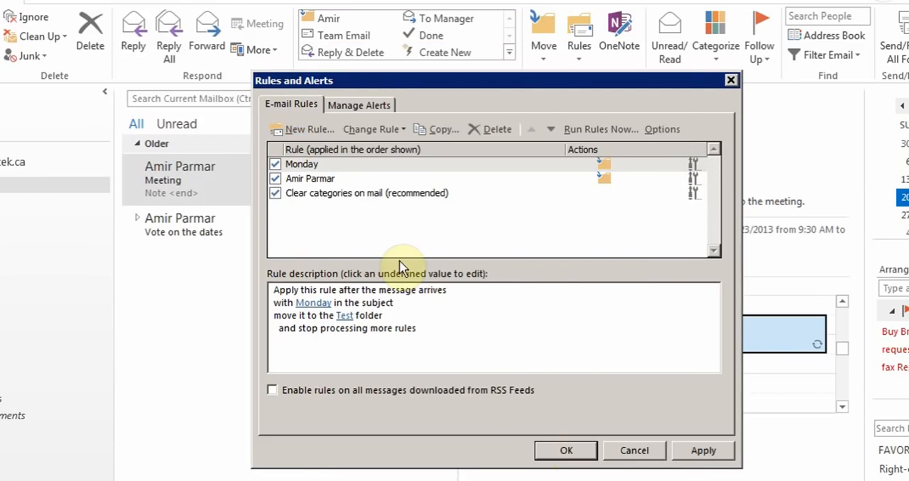
{"action": "left_click", "coordinate": [320, 163]}
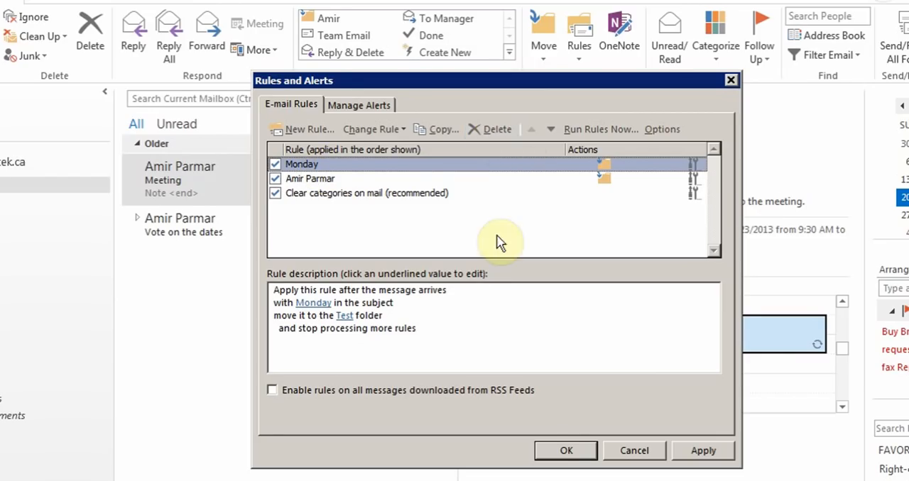
{"action": "left_click", "coordinate": [552, 441]}
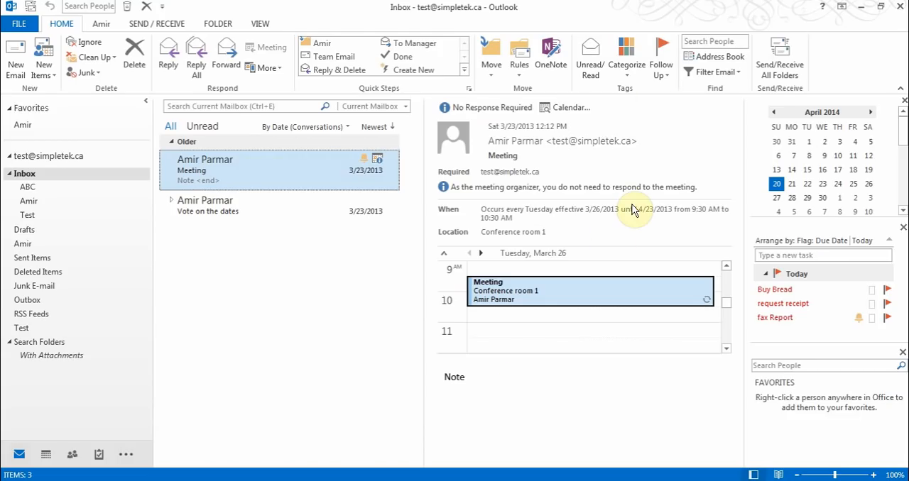
View the custom follow-up flag settings for the Meeting item and cancel without flagging it
{"action": "left_click", "coordinate": [661, 71]}
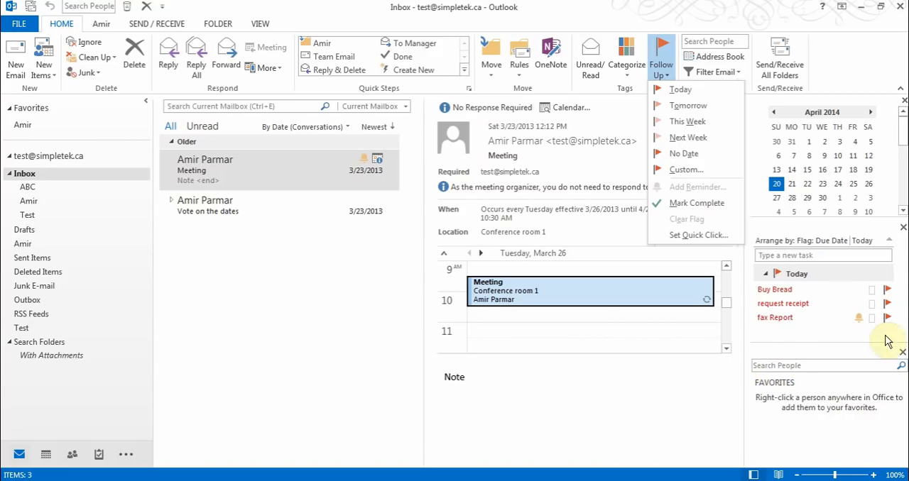
{"action": "left_click", "coordinate": [689, 170]}
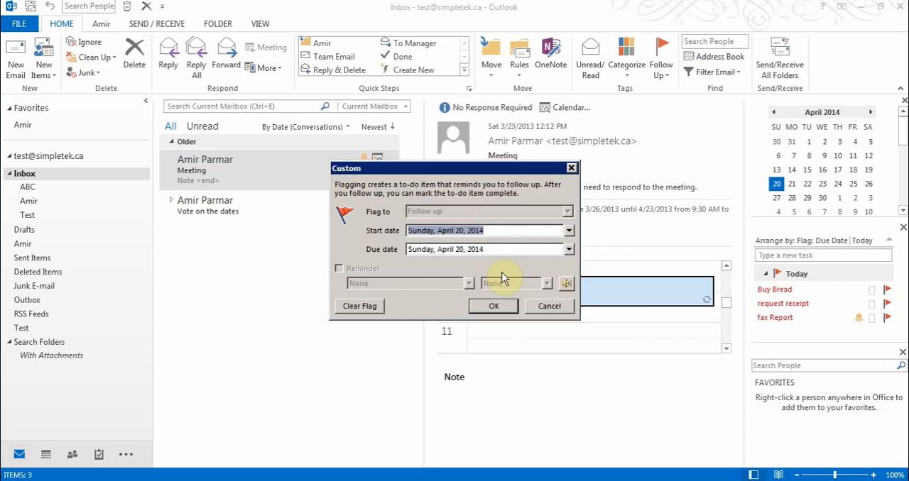
{"action": "left_click", "coordinate": [544, 305]}
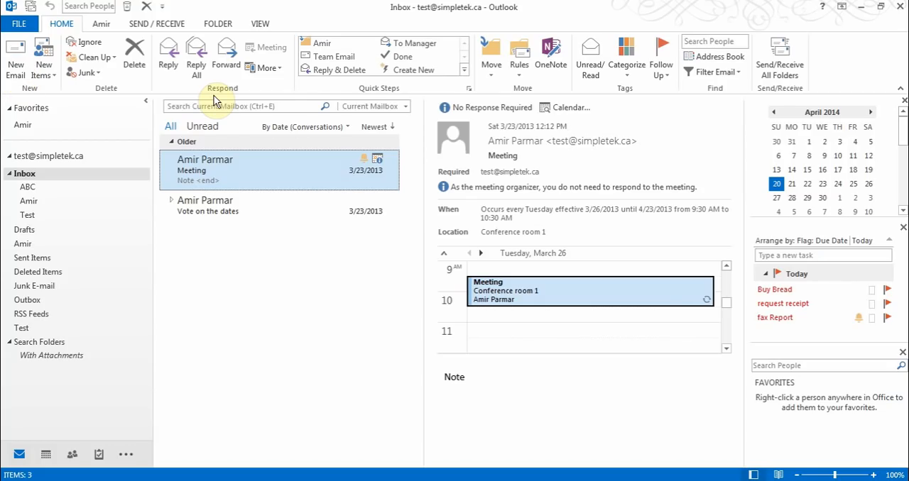
Preview the To Manager forward of the Meeting item, close it unsent, and review the new quick step types and Team Email in Manage Quick Steps
{"action": "left_click", "coordinate": [409, 51]}
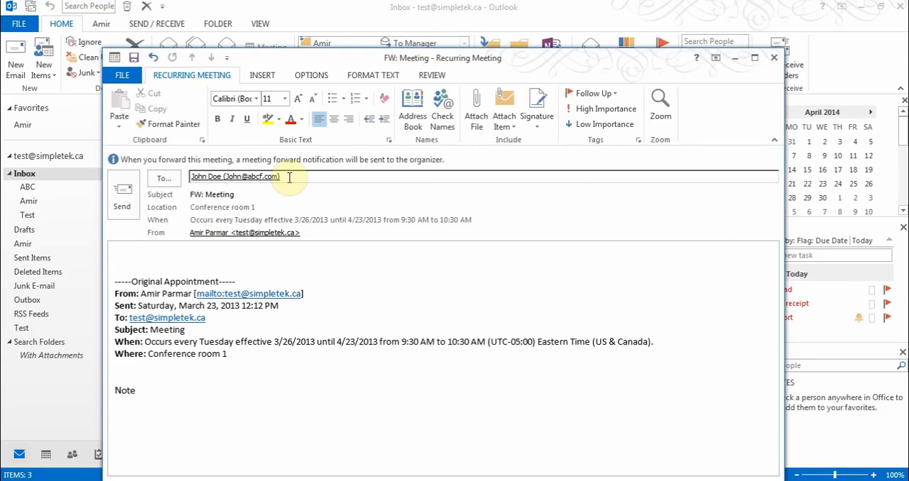
{"action": "left_click", "coordinate": [774, 58]}
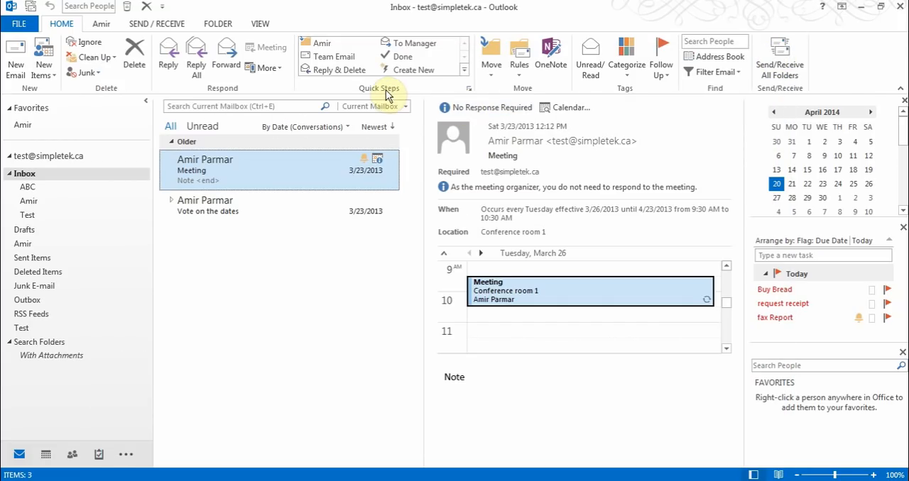
{"action": "left_click", "coordinate": [469, 90]}
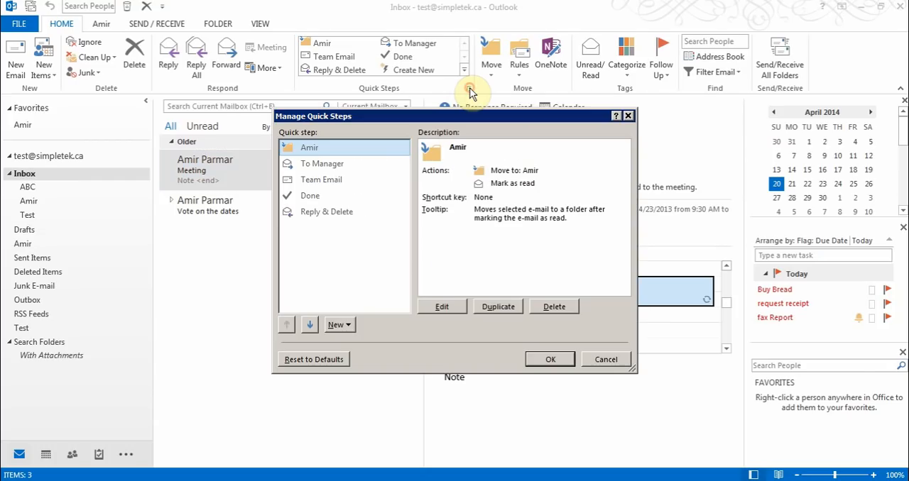
{"action": "left_click", "coordinate": [348, 324]}
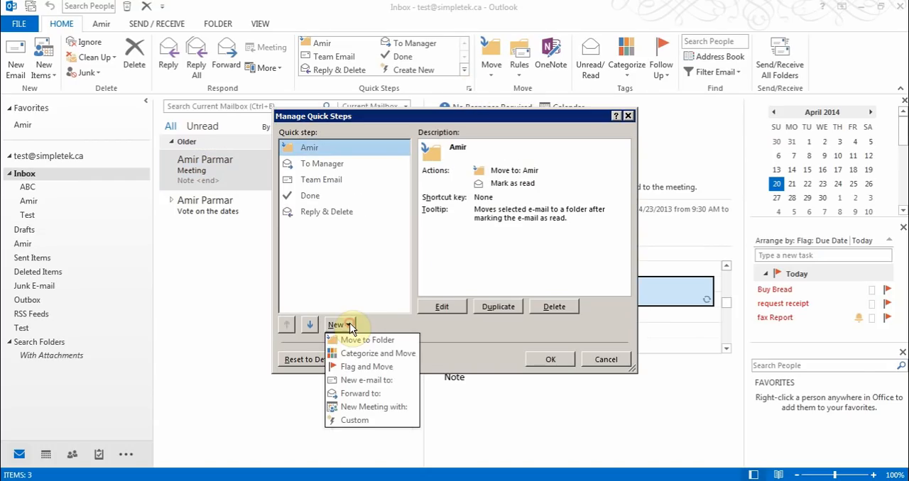
{"action": "left_click", "coordinate": [453, 350]}
{"action": "left_click", "coordinate": [335, 179]}
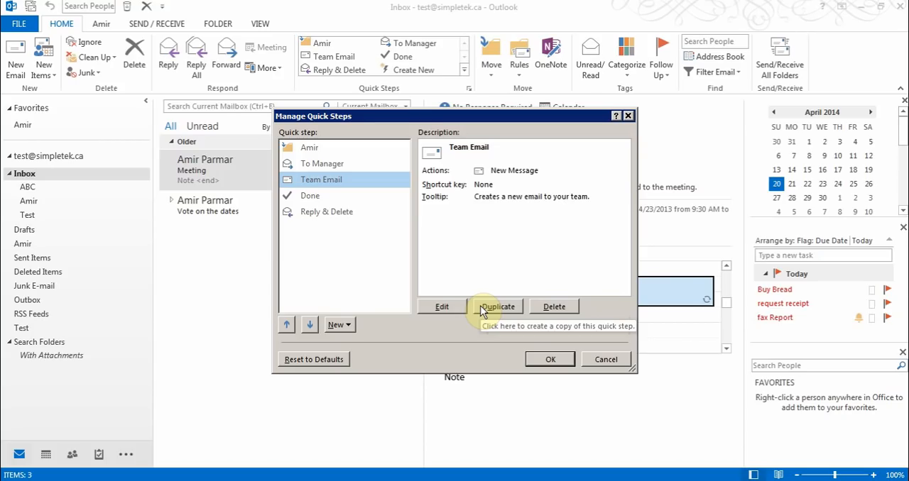
{"action": "left_click", "coordinate": [603, 362]}
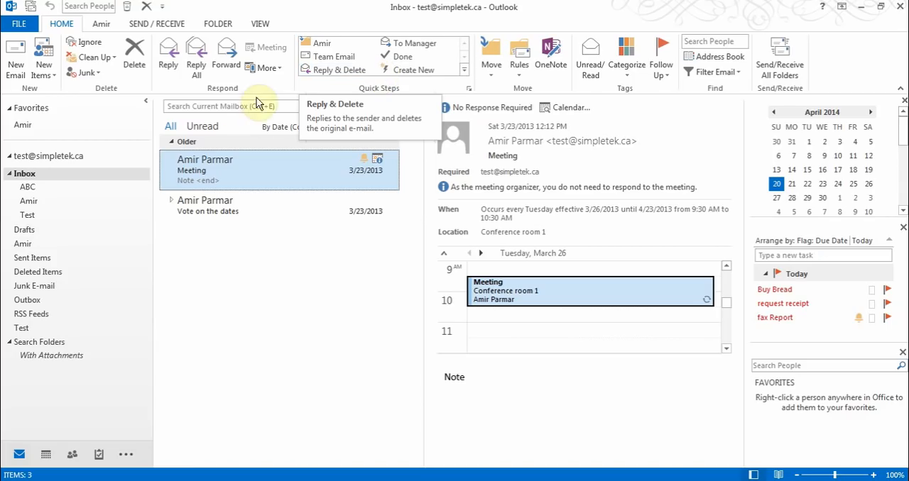
Check the mailbox search tools and the Filter Email choices, including the date ranges, without applying any filter
{"action": "left_click", "coordinate": [232, 106]}
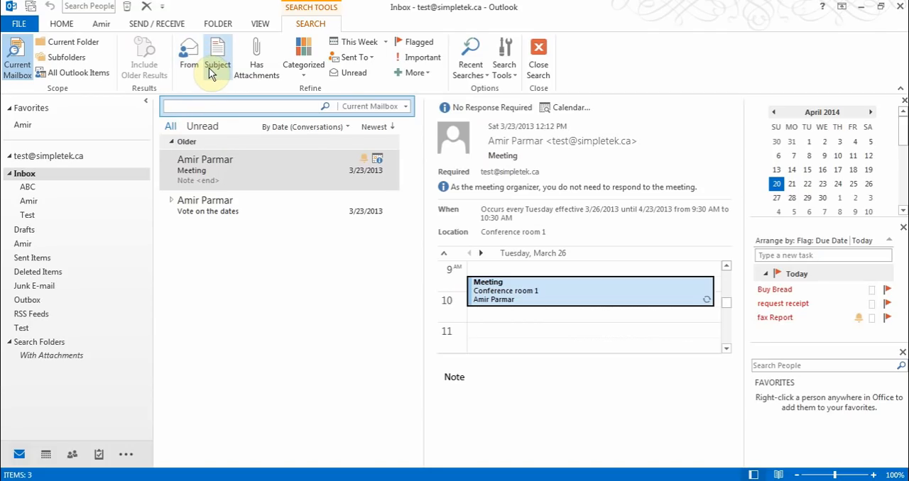
{"action": "left_click", "coordinate": [219, 174]}
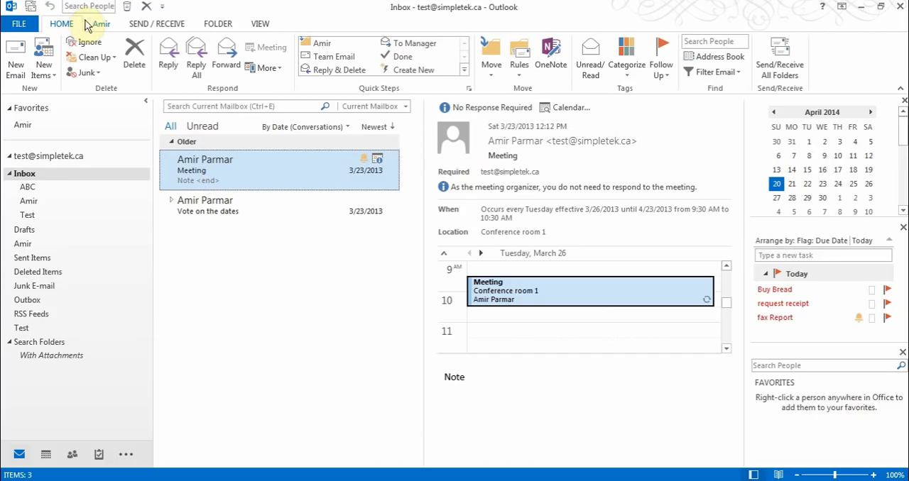
{"action": "left_click", "coordinate": [732, 76]}
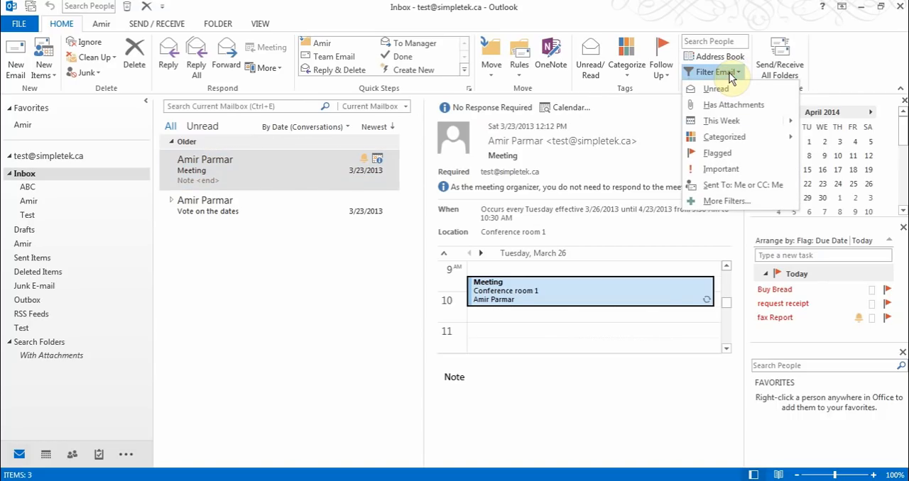
{"action": "mouse_move", "coordinate": [714, 126]}
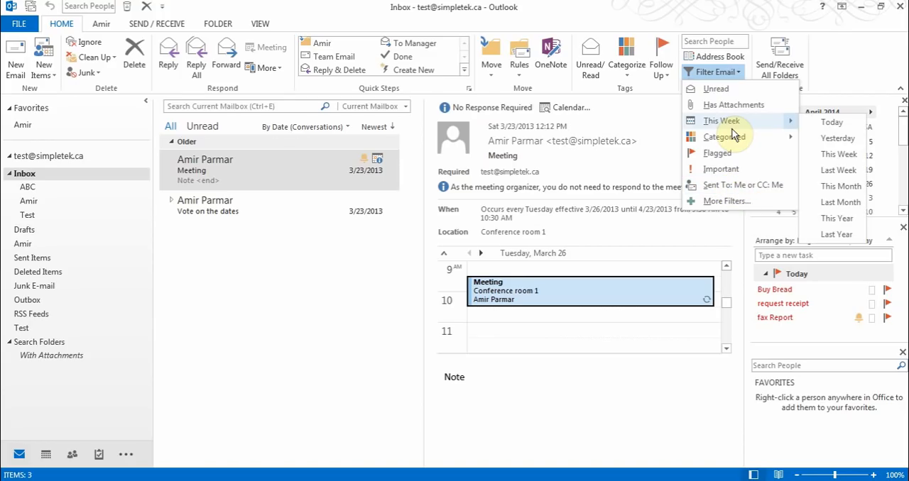
{"action": "left_click", "coordinate": [587, 17]}
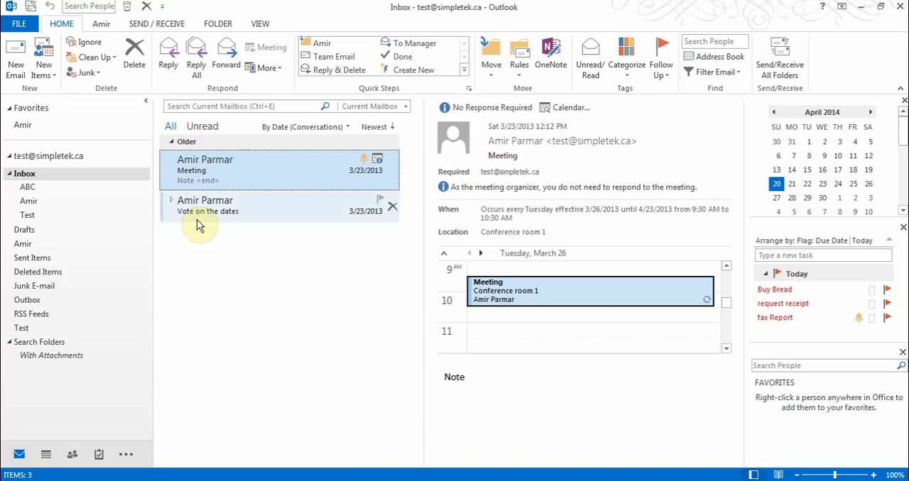
Check the commands available for the Deleted Items folder without applying any, and return to the Meeting item
{"action": "right_click", "coordinate": [44, 277]}
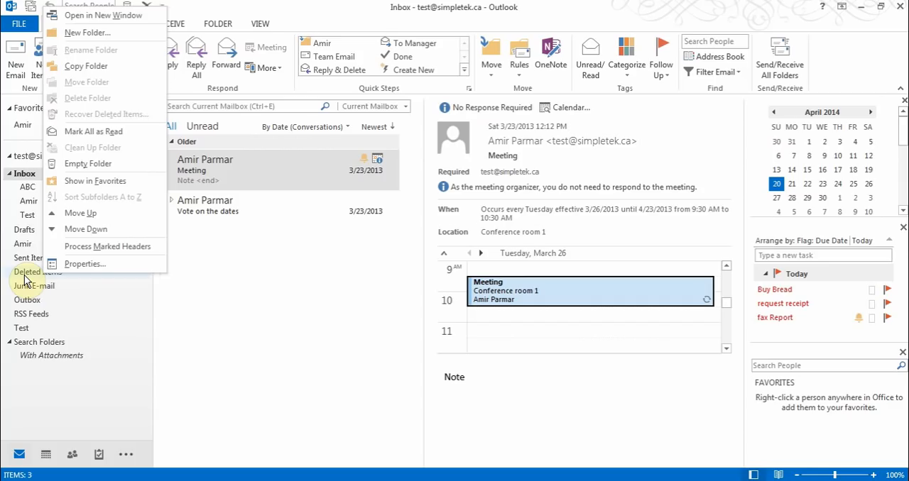
{"action": "left_click", "coordinate": [201, 297]}
{"action": "left_click", "coordinate": [217, 175]}
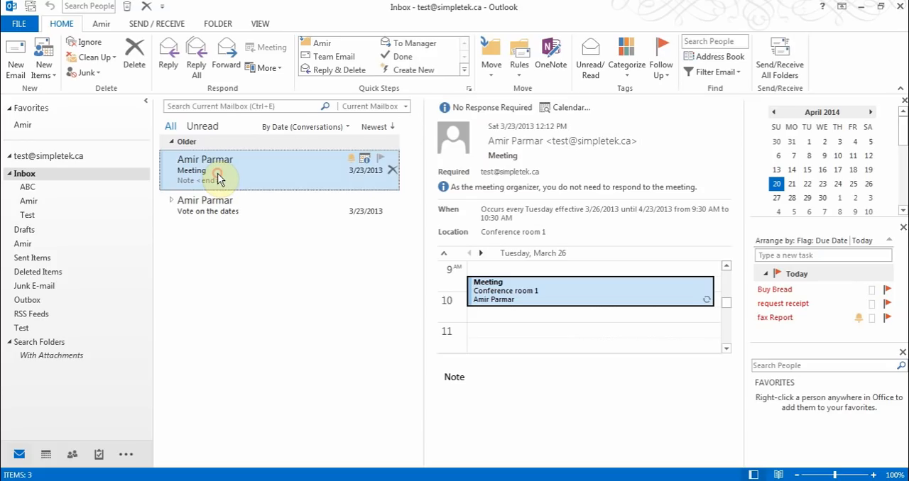
{"action": "mouse_move", "coordinate": [217, 178]}
{"action": "left_mouse_down"}
{"action": "mouse_move", "coordinate": [177, 176]}
{"action": "mouse_move", "coordinate": [36, 225]}
{"action": "mouse_move", "coordinate": [111, 217]}
{"action": "mouse_move", "coordinate": [222, 180]}
{"action": "left_mouse_up"}
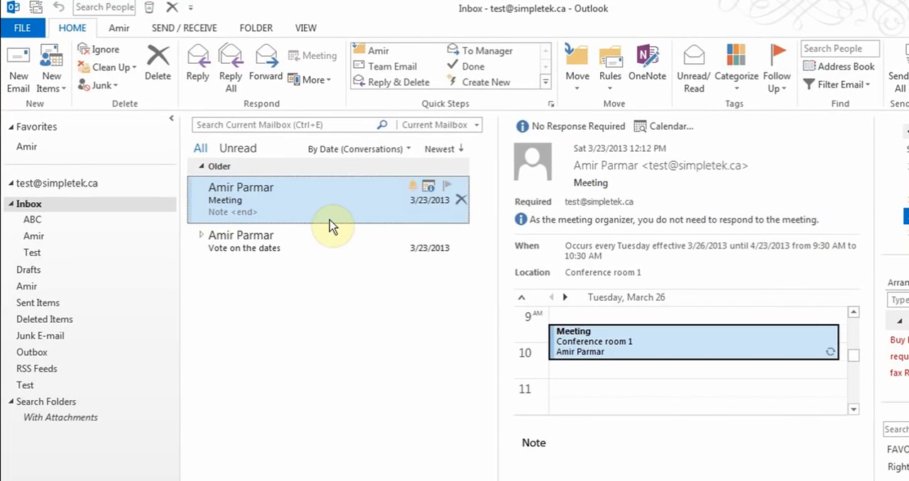
Open a message from the test template in User Templates in File System and close it unsent
{"action": "left_click", "coordinate": [63, 88]}
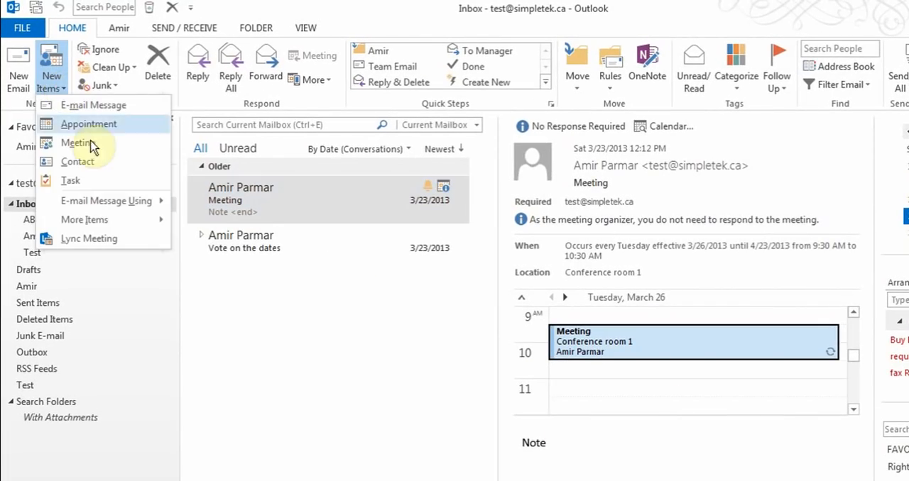
{"action": "mouse_move", "coordinate": [110, 222]}
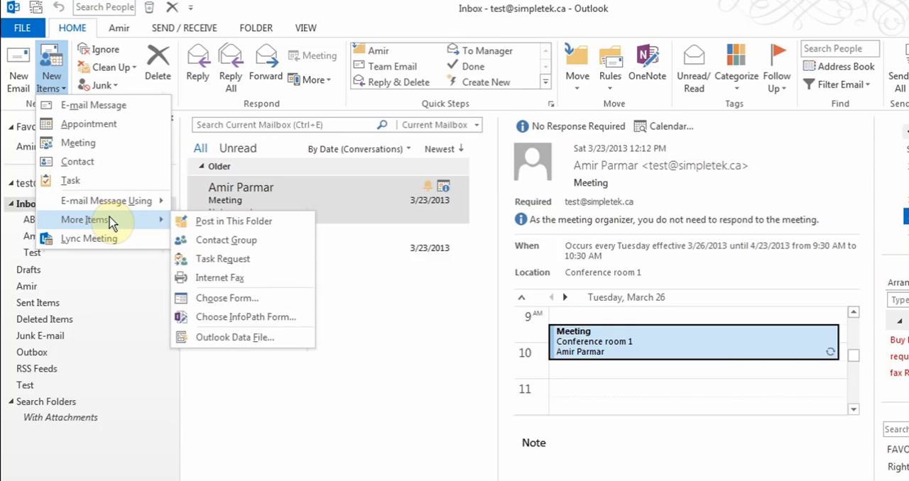
{"action": "left_click", "coordinate": [257, 302]}
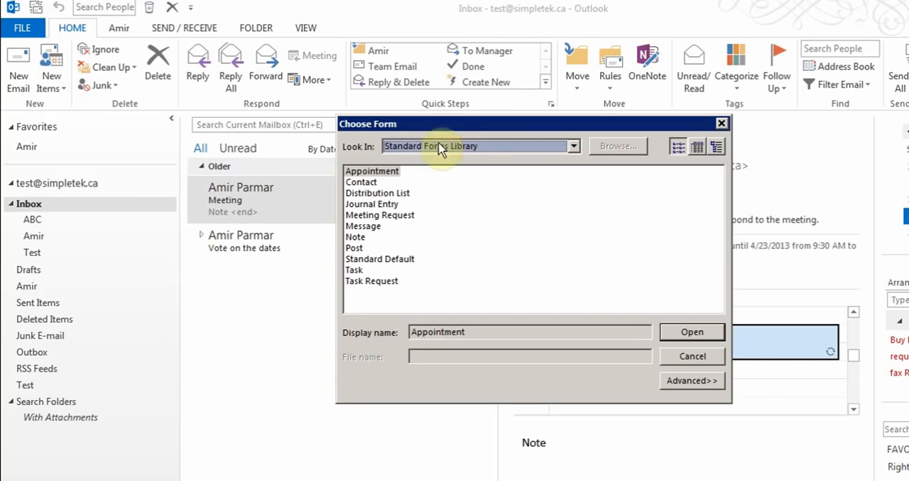
{"action": "left_click", "coordinate": [574, 146]}
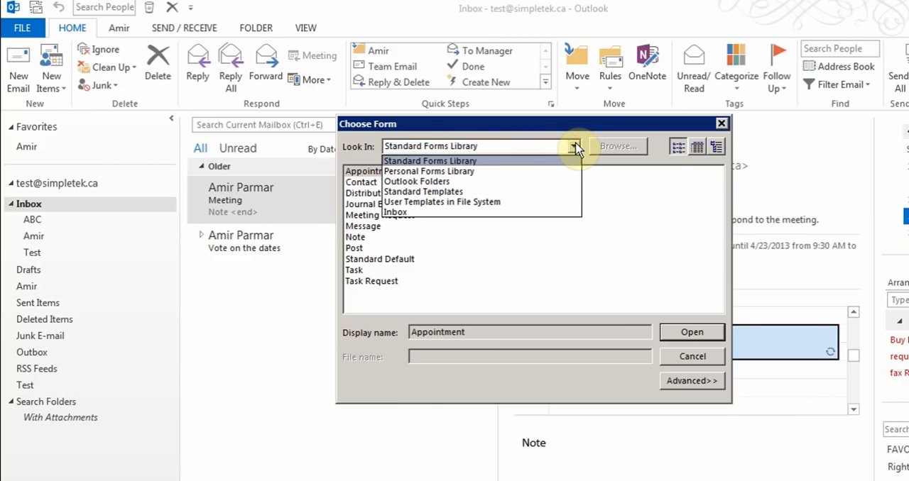
{"action": "left_click", "coordinate": [454, 203]}
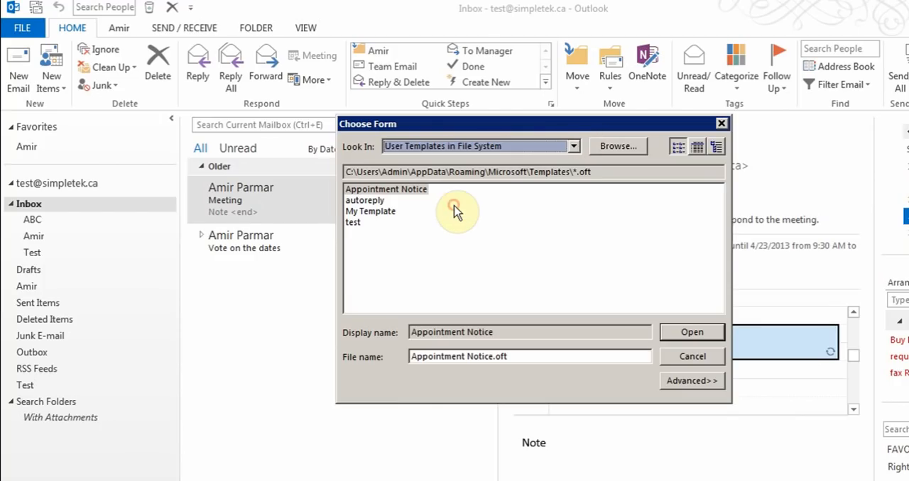
{"action": "left_click", "coordinate": [354, 224]}
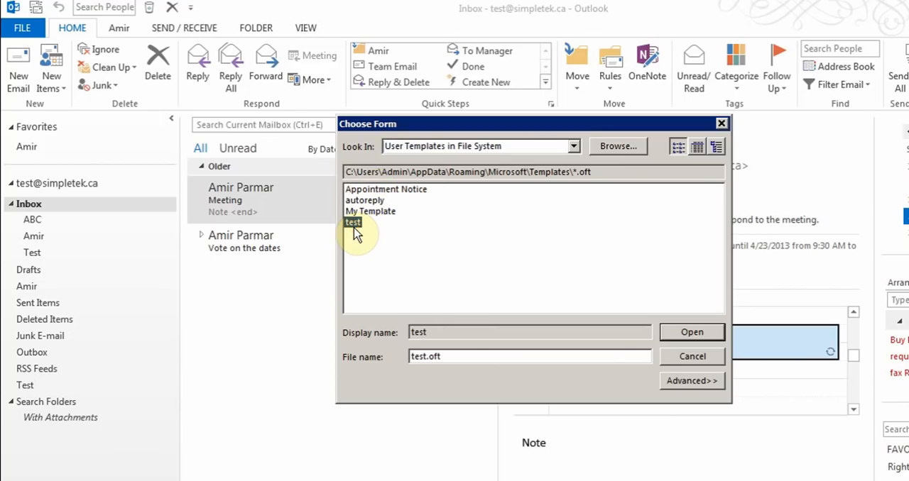
{"action": "left_click", "coordinate": [668, 338]}
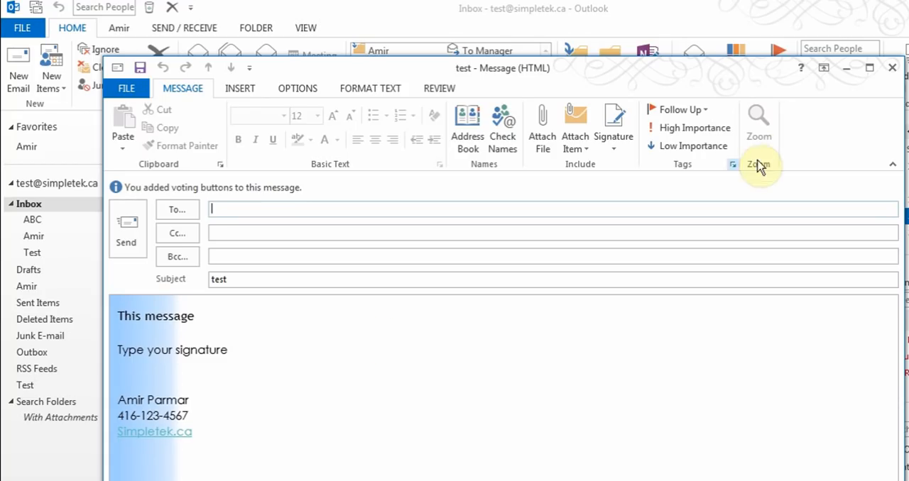
{"action": "left_click", "coordinate": [875, 67]}
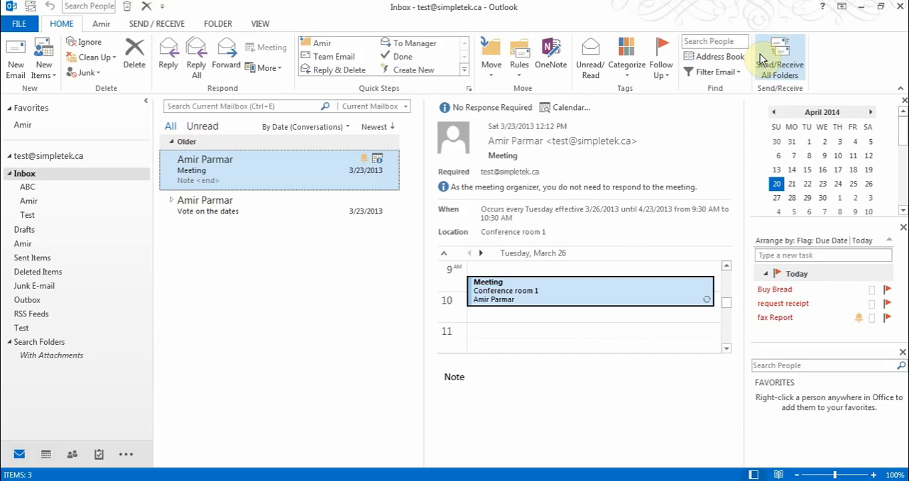
Review the Message Preview line choices for the inbox list without changing the setting
{"action": "left_click", "coordinate": [261, 24]}
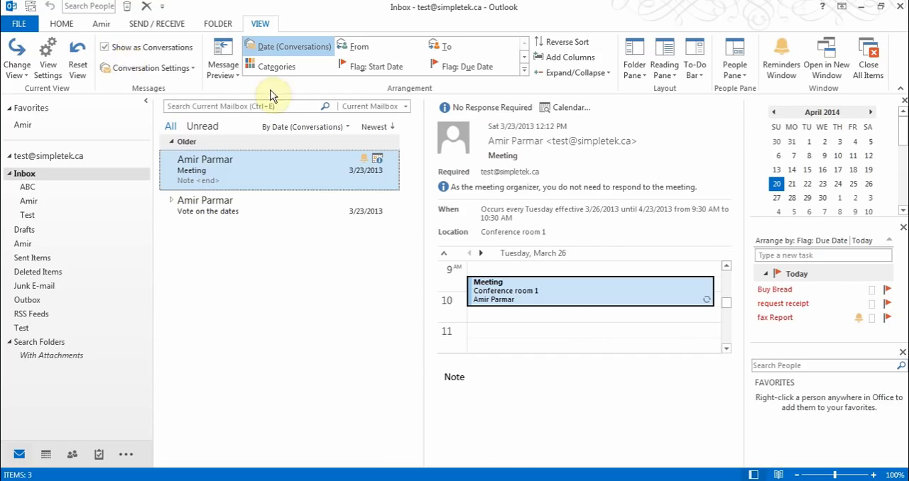
{"action": "left_click", "coordinate": [229, 74]}
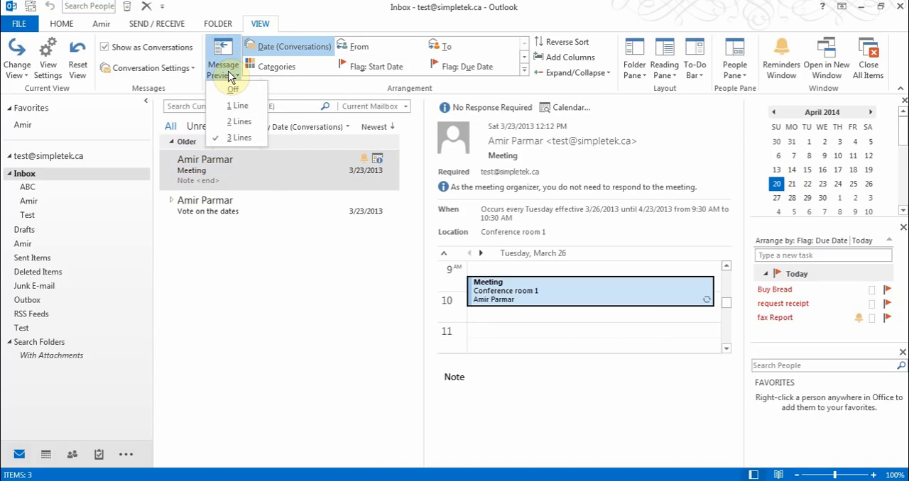
{"action": "left_click", "coordinate": [306, 17]}
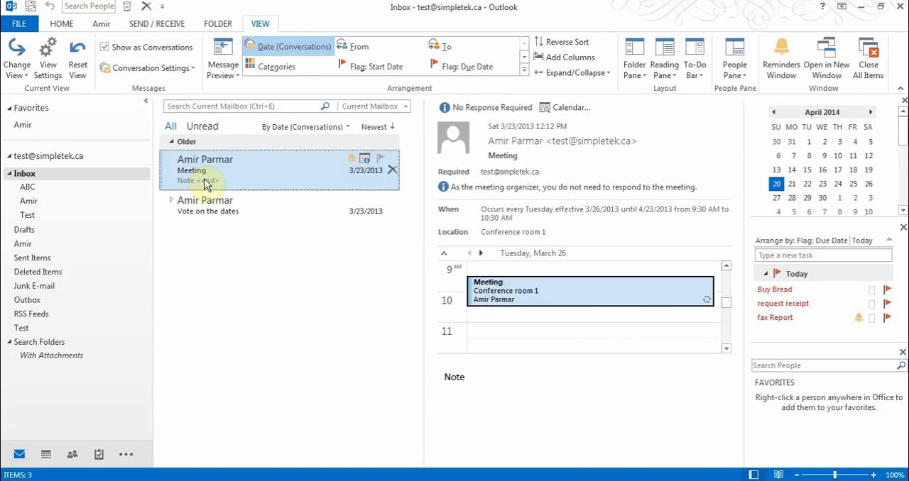
{"action": "left_click", "coordinate": [234, 69]}
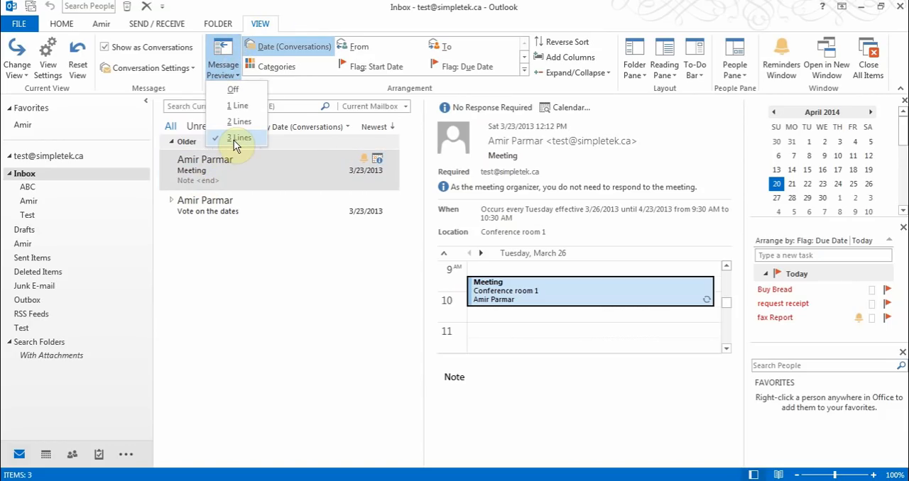
{"action": "left_click", "coordinate": [301, 17]}
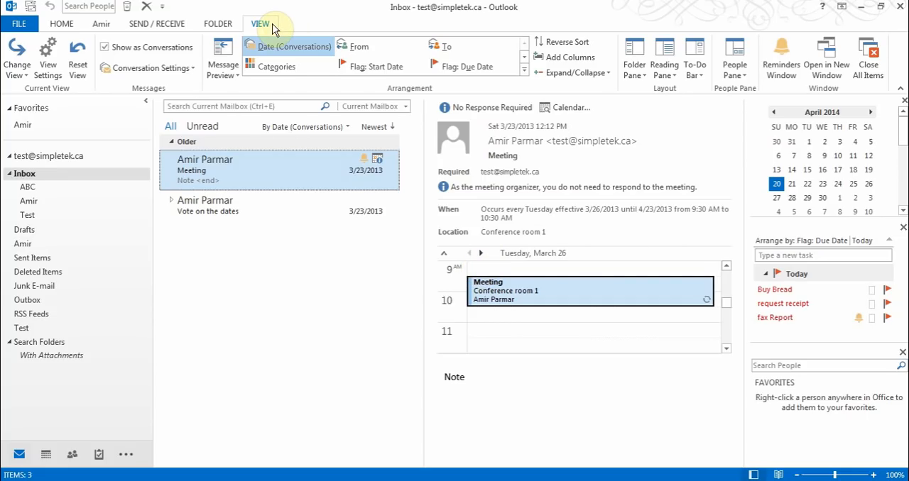
Turn the Folder Pane off and restore it to Normal
{"action": "left_click", "coordinate": [633, 71]}
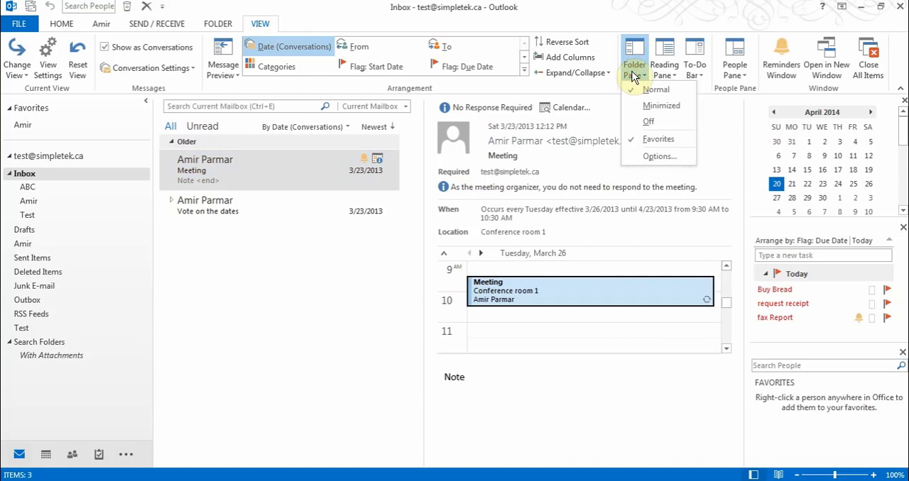
{"action": "left_click", "coordinate": [648, 124]}
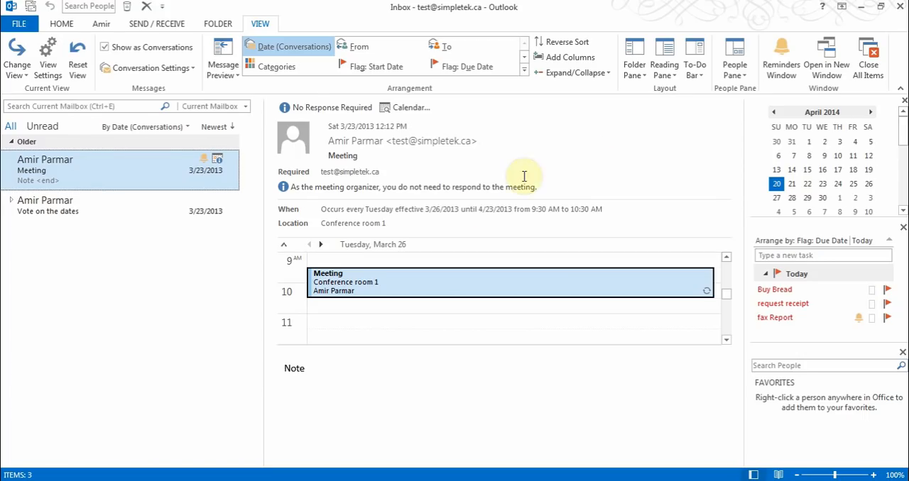
{"action": "left_click", "coordinate": [637, 71]}
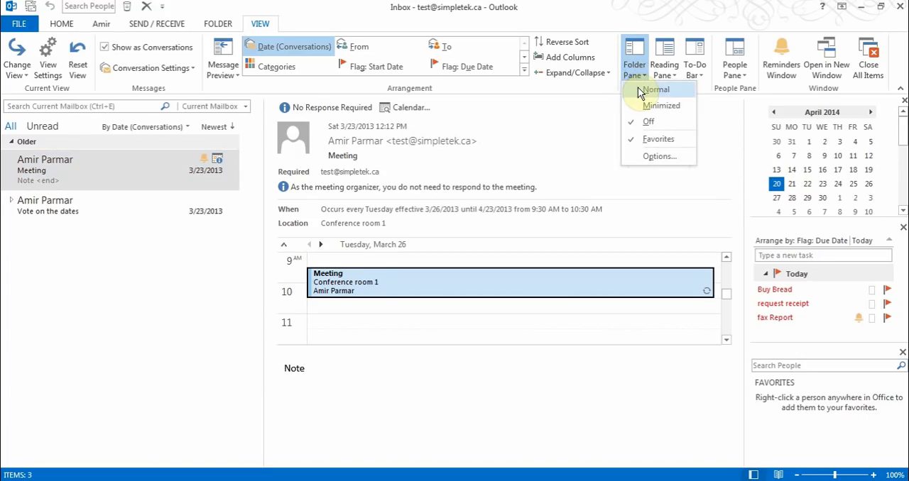
{"action": "left_click", "coordinate": [647, 89]}
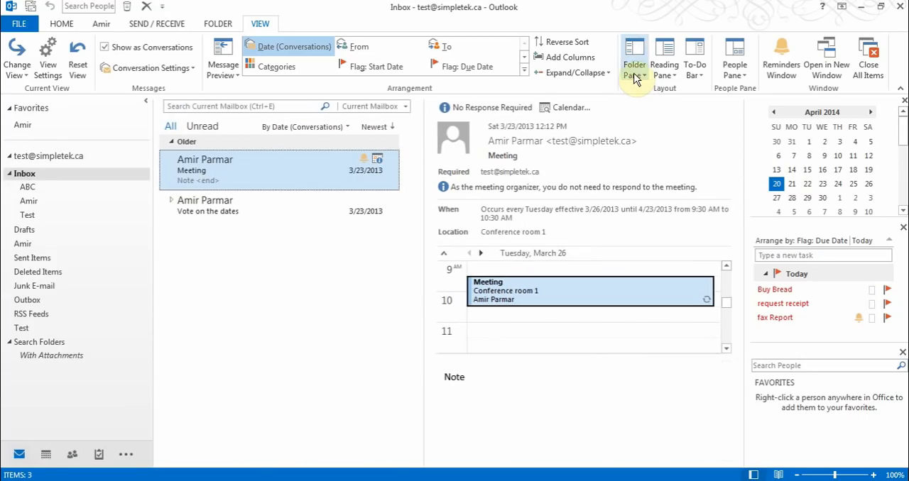
Minimize the Folder Pane, show all folders from the collapsed strip, and restore the pane to Normal
{"action": "left_click", "coordinate": [637, 75]}
{"action": "left_click", "coordinate": [646, 107]}
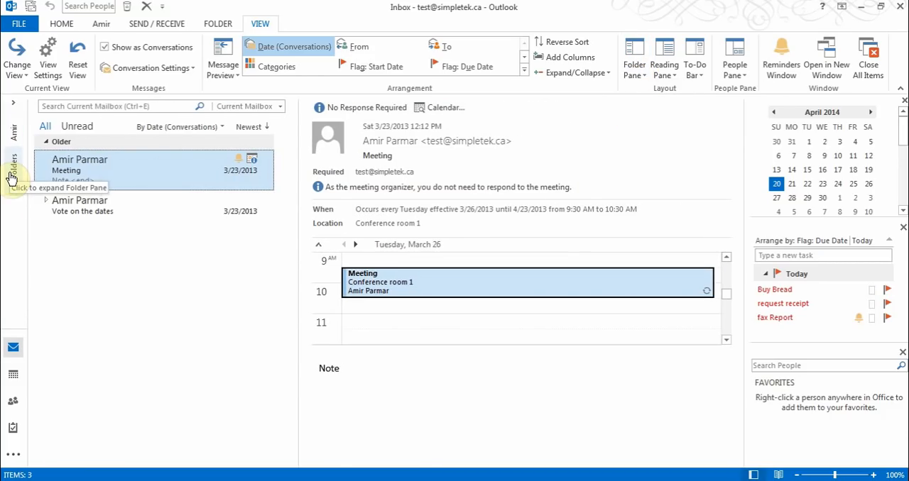
{"action": "left_click", "coordinate": [8, 186]}
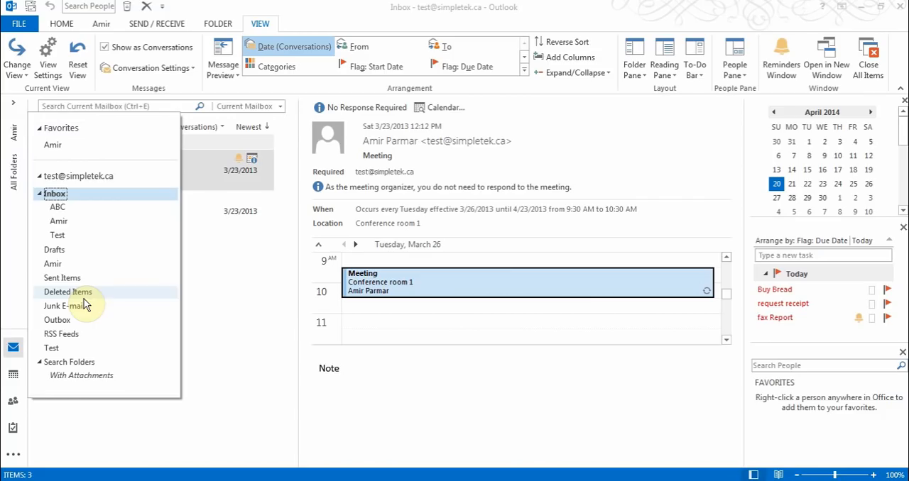
{"action": "left_click", "coordinate": [632, 76]}
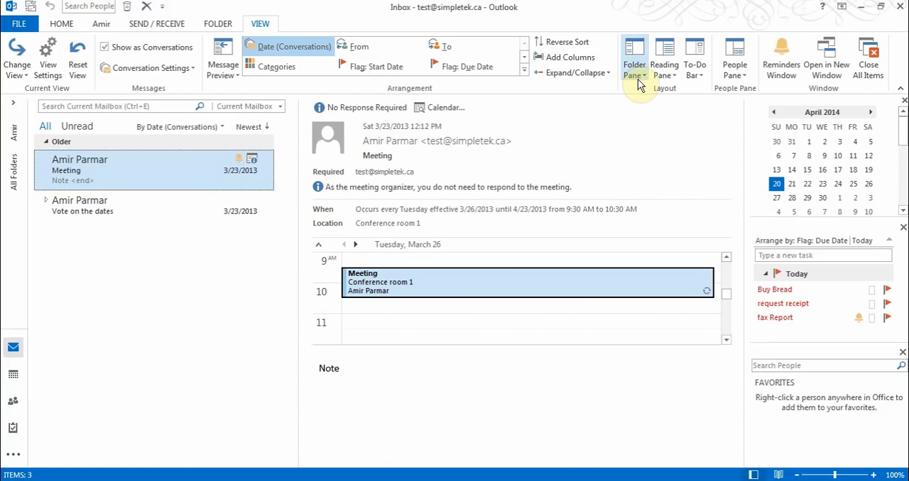
{"action": "left_click", "coordinate": [637, 78]}
{"action": "left_click", "coordinate": [648, 93]}
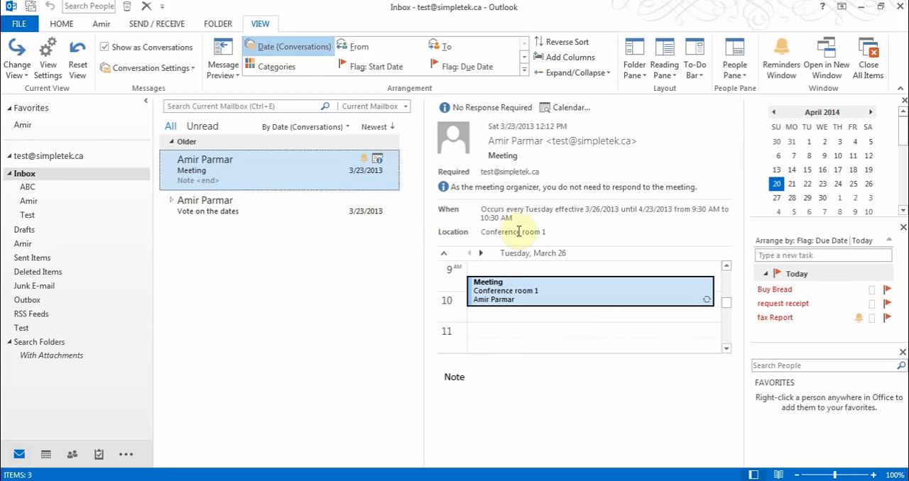
Try the Reading Pane at the Bottom and Off, and set it back to Right
{"action": "left_click", "coordinate": [665, 74]}
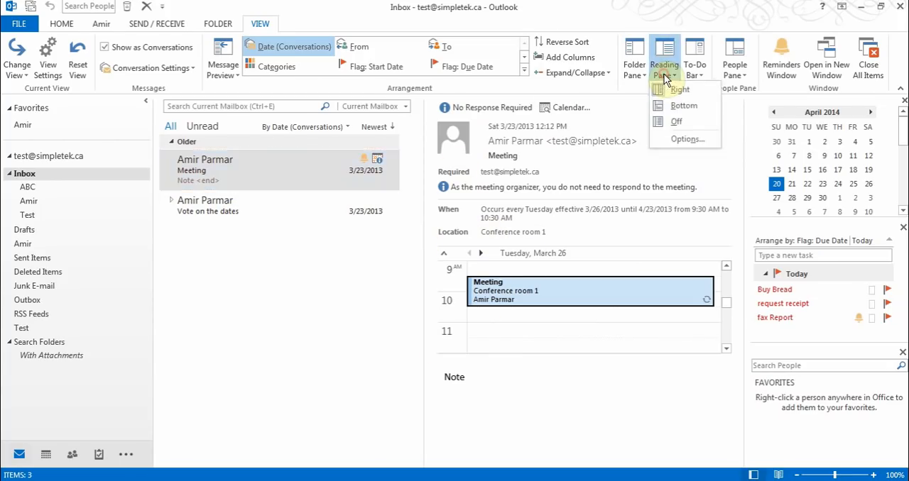
{"action": "left_click", "coordinate": [672, 105]}
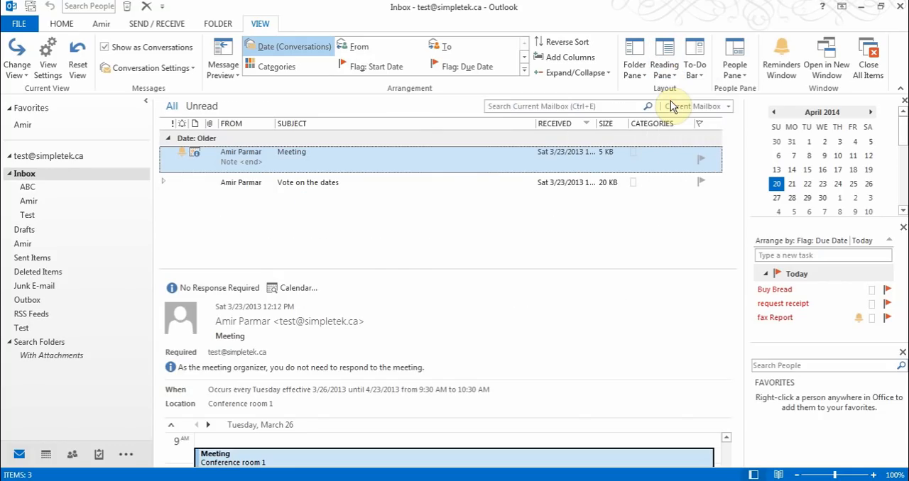
{"action": "left_click", "coordinate": [672, 61]}
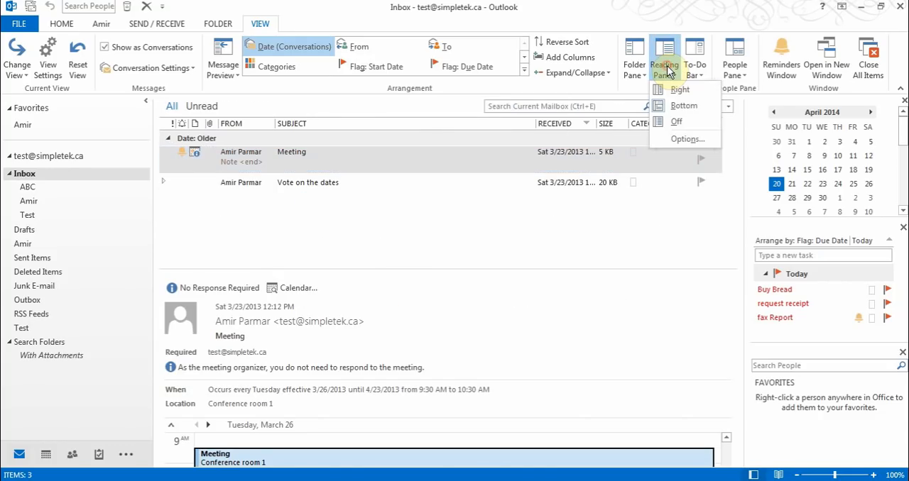
{"action": "left_click", "coordinate": [675, 123]}
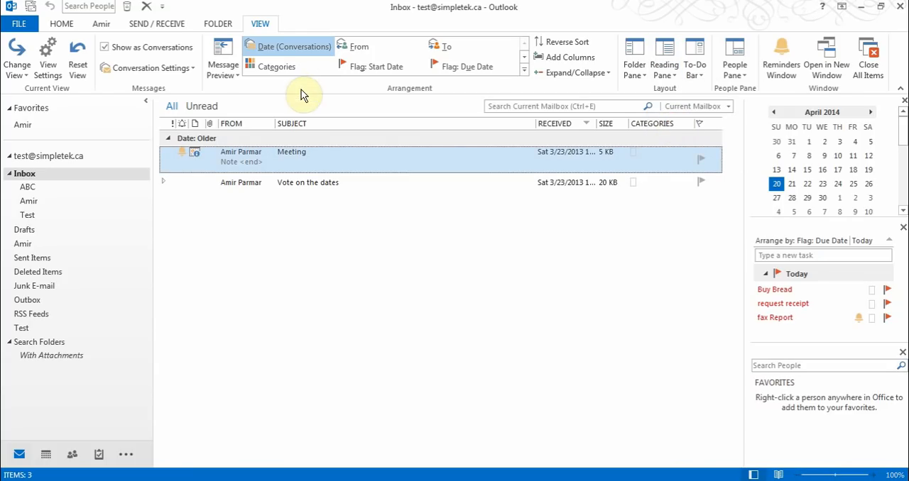
{"action": "left_click", "coordinate": [225, 69]}
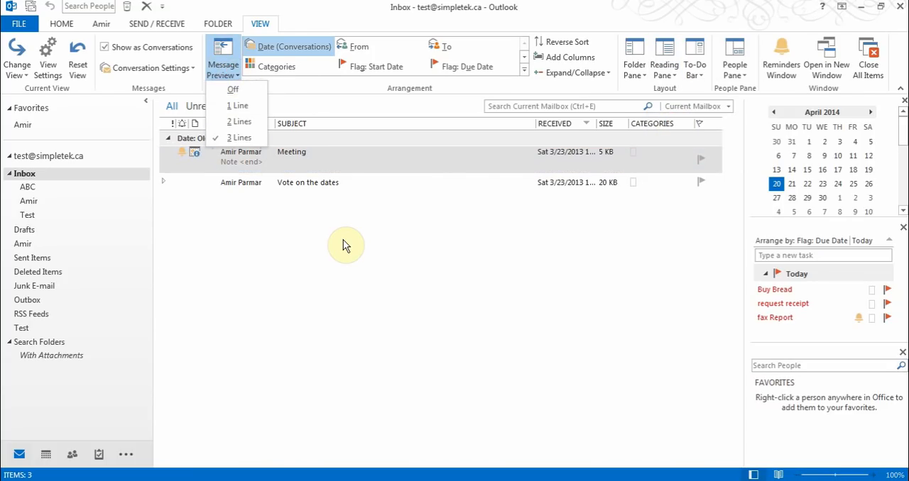
{"action": "left_click", "coordinate": [672, 69]}
{"action": "left_click", "coordinate": [673, 97]}
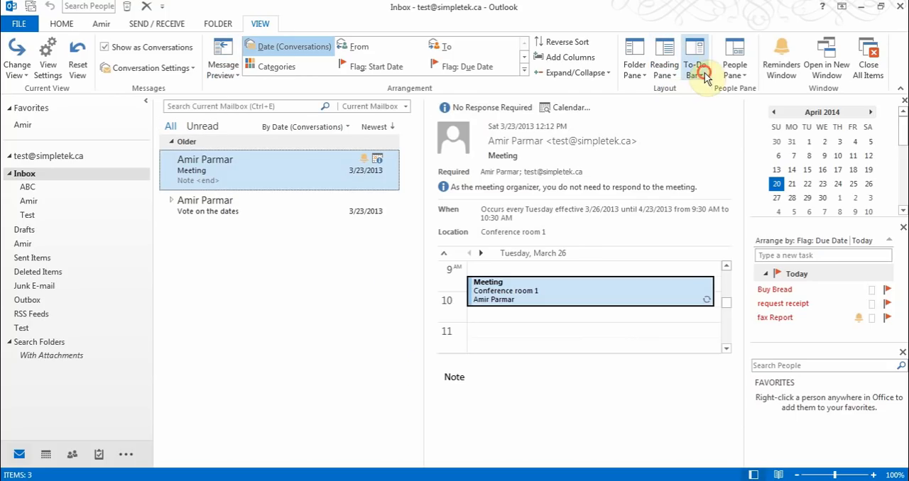
Turn the To-Do Bar off and rebuild it with Calendar, People and Tasks, in that order
{"action": "left_click", "coordinate": [699, 71]}
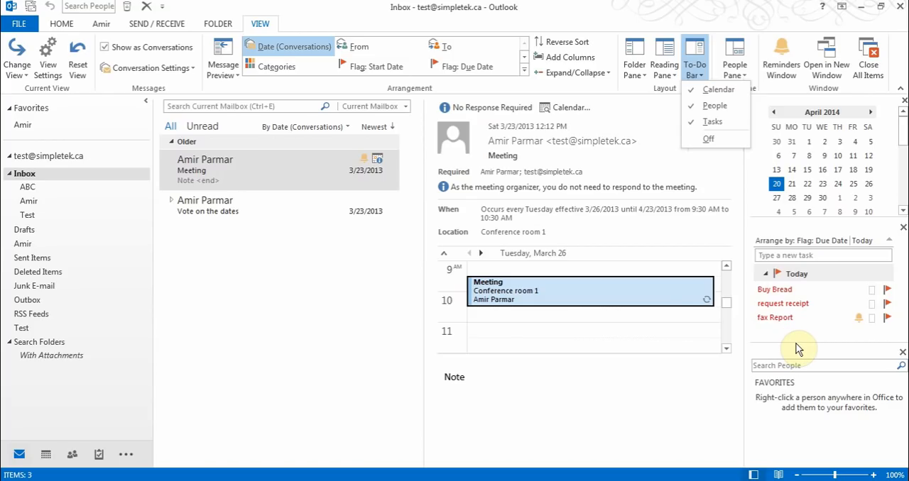
{"action": "left_click", "coordinate": [710, 139]}
{"action": "left_click", "coordinate": [695, 71]}
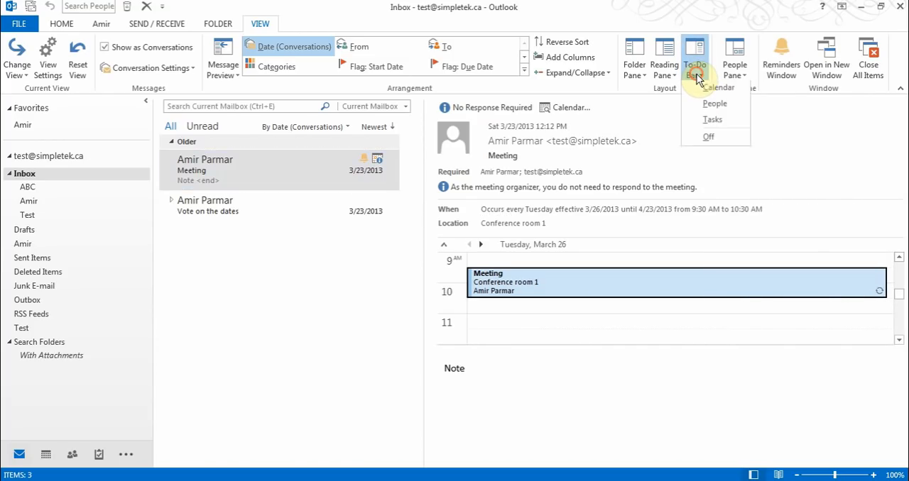
{"action": "left_click", "coordinate": [708, 89]}
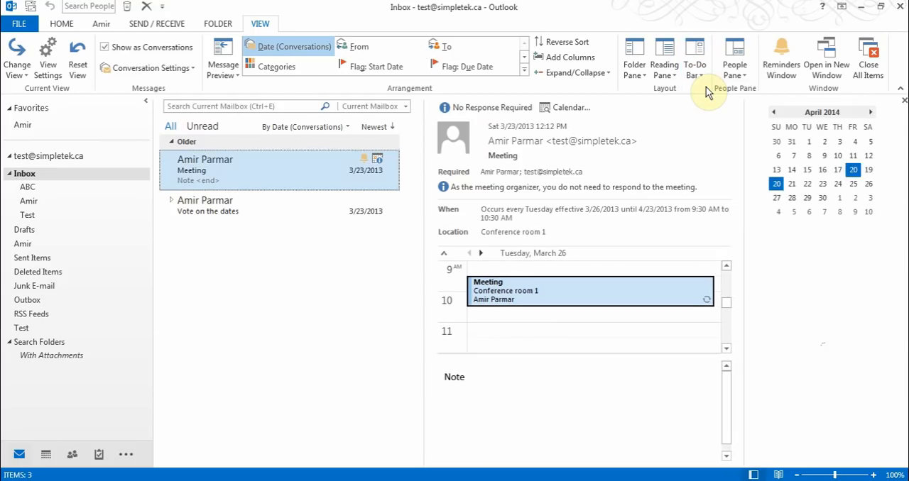
{"action": "left_click", "coordinate": [696, 80]}
{"action": "left_click", "coordinate": [699, 105]}
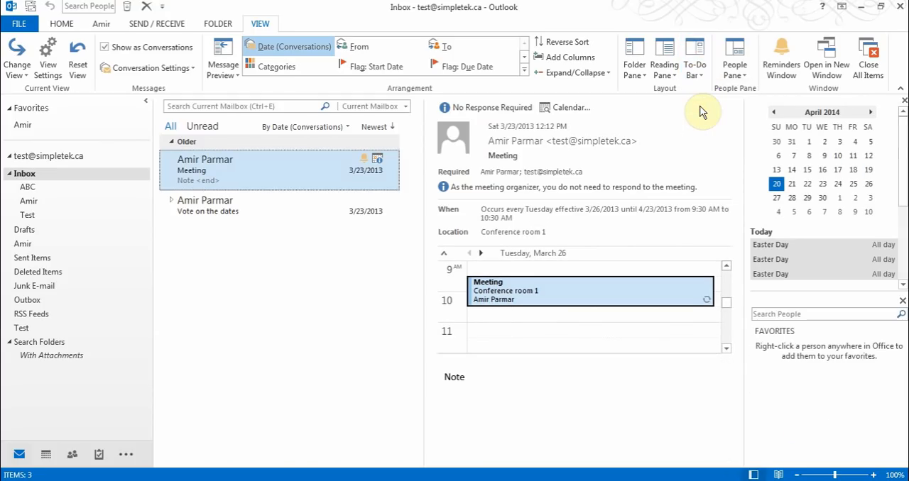
{"action": "left_click", "coordinate": [695, 71]}
{"action": "left_click", "coordinate": [706, 124]}
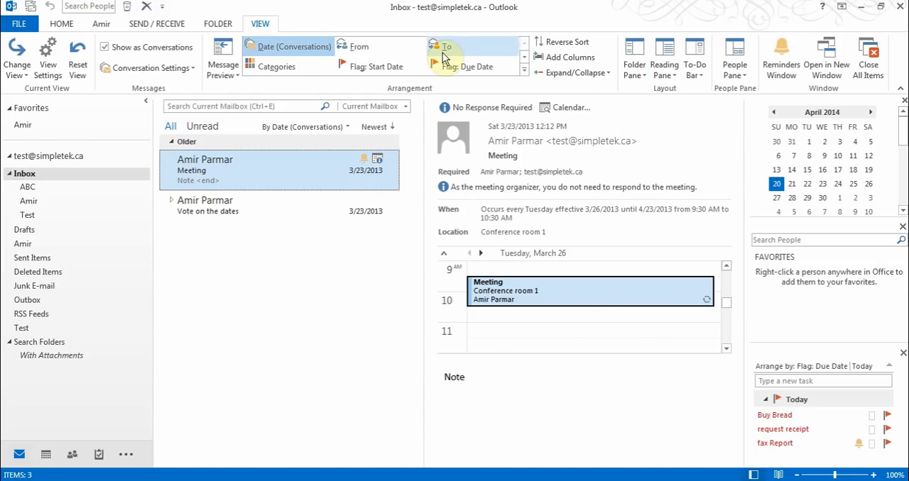
Look at the Reminders window and close it, and review all the arrangement options for the message list
{"action": "left_click", "coordinate": [779, 77]}
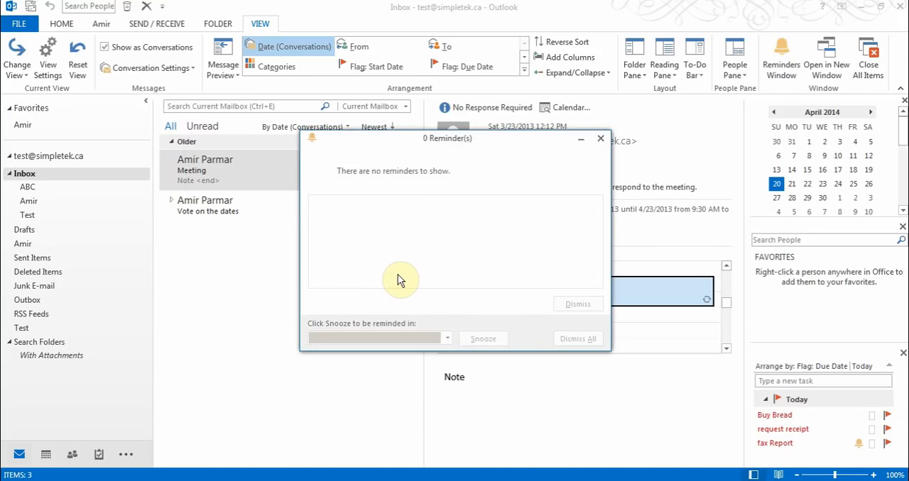
{"action": "left_click", "coordinate": [603, 141]}
{"action": "mouse_move", "coordinate": [603, 141]}
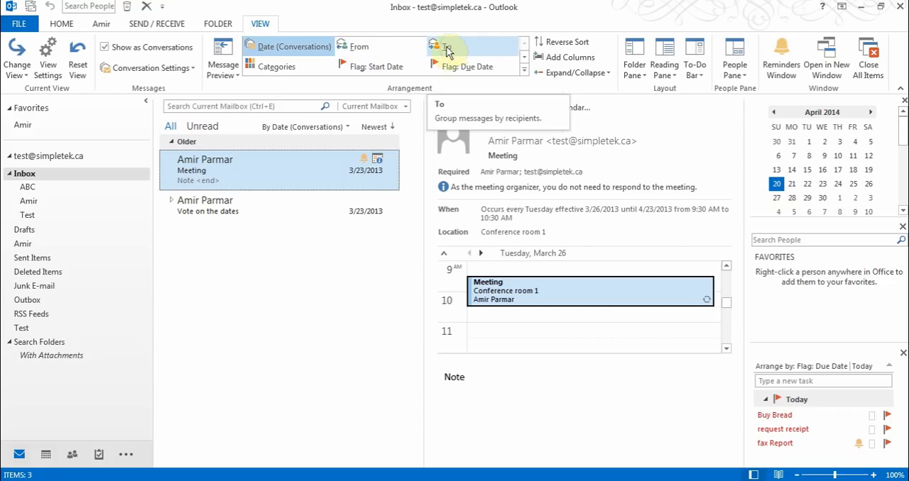
{"action": "left_click", "coordinate": [525, 70]}
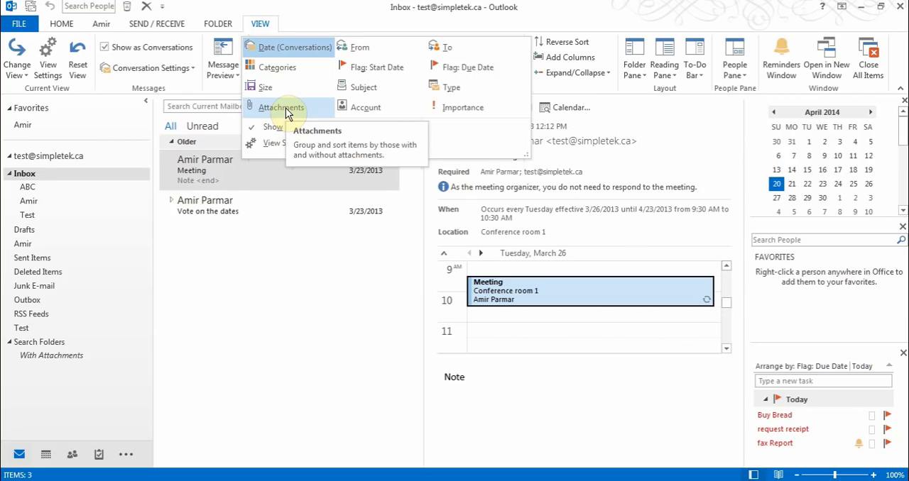
{"action": "left_click", "coordinate": [321, 25]}
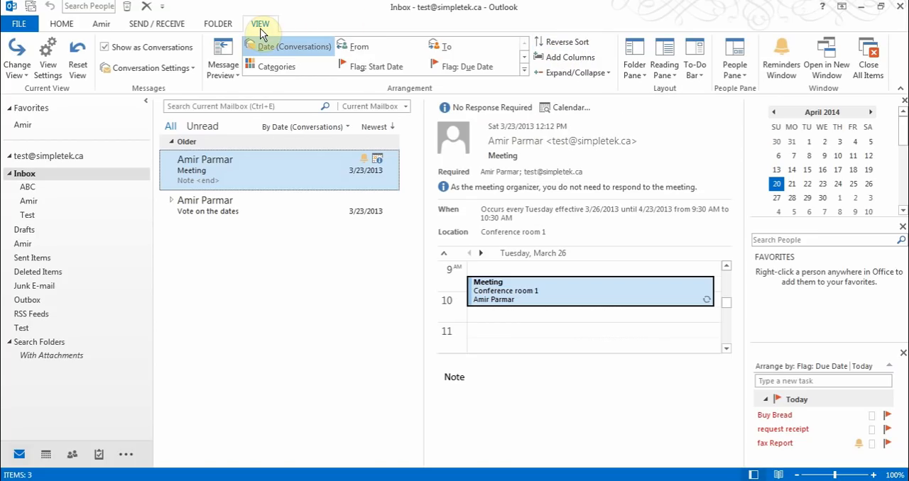
Review the folder management commands and the destinations offered for moving the selected message, without moving it
{"action": "left_click", "coordinate": [217, 24]}
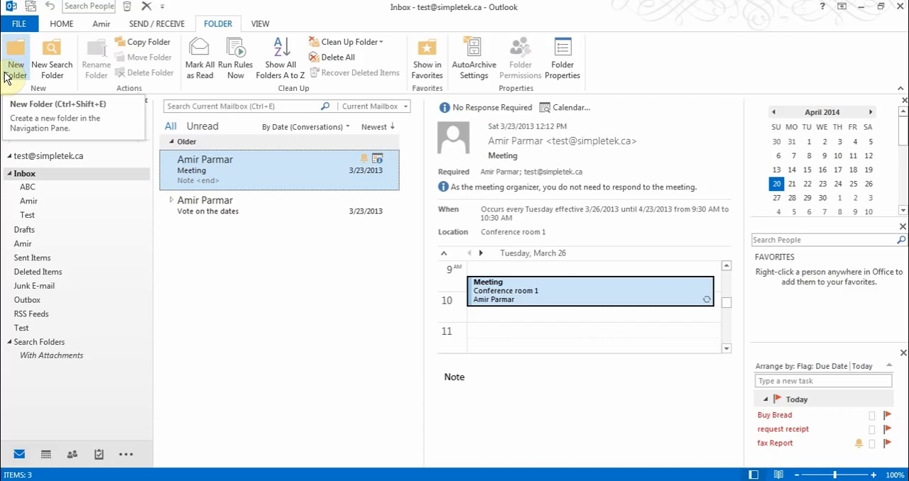
{"action": "left_click", "coordinate": [61, 24]}
{"action": "left_click", "coordinate": [492, 71]}
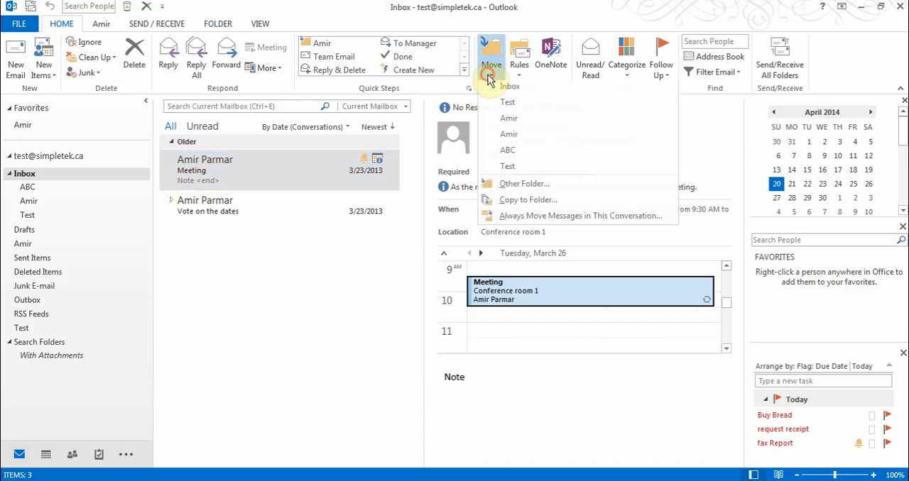
{"action": "left_click", "coordinate": [294, 18]}
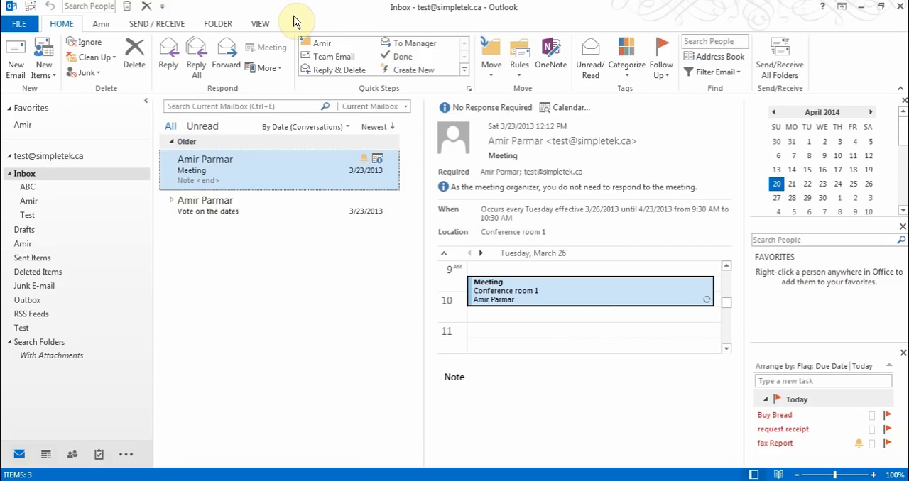
Review the send and receive commands, including the Send/Receive Groups options
{"action": "left_click", "coordinate": [175, 24]}
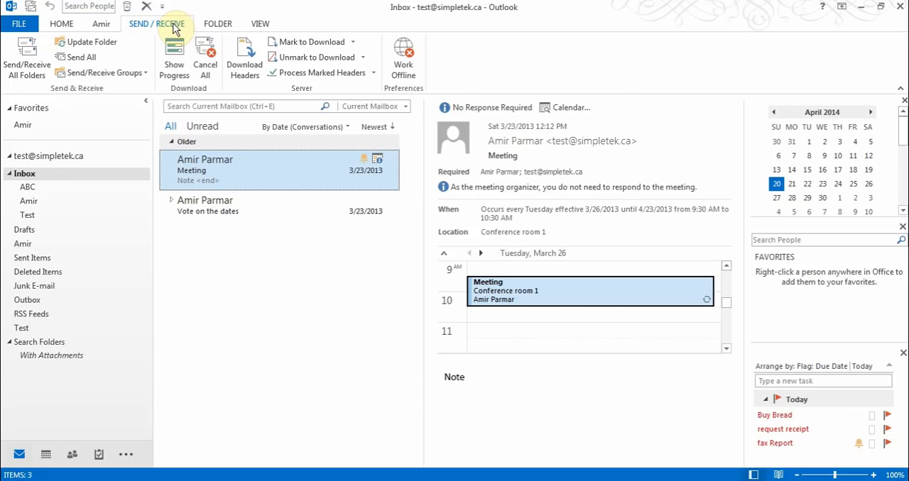
{"action": "left_click", "coordinate": [35, 62]}
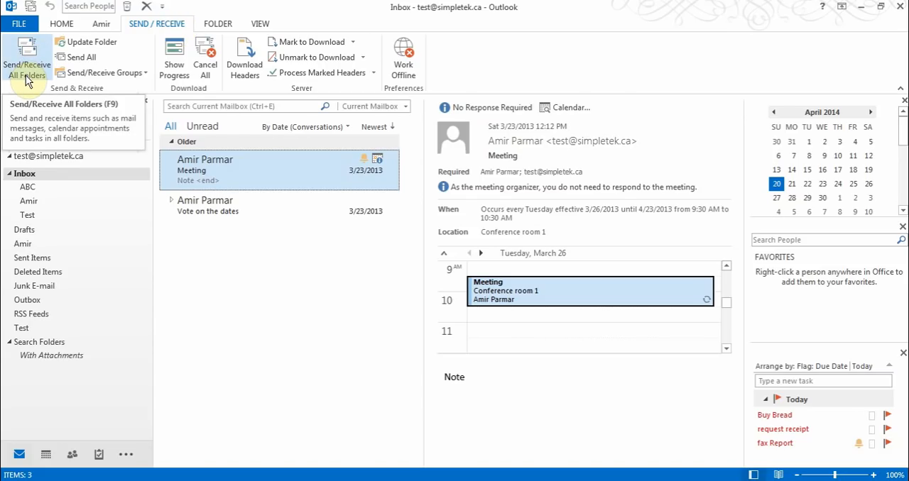
{"action": "left_click", "coordinate": [146, 77]}
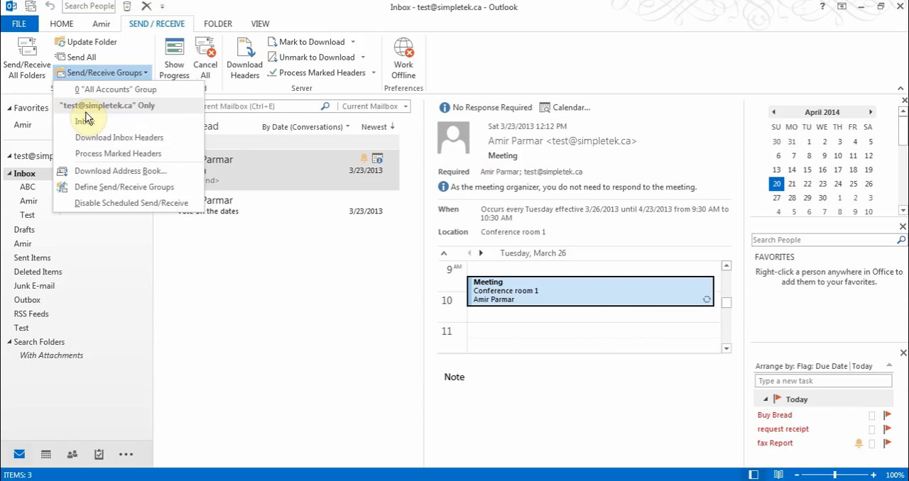
{"action": "left_click", "coordinate": [195, 11]}
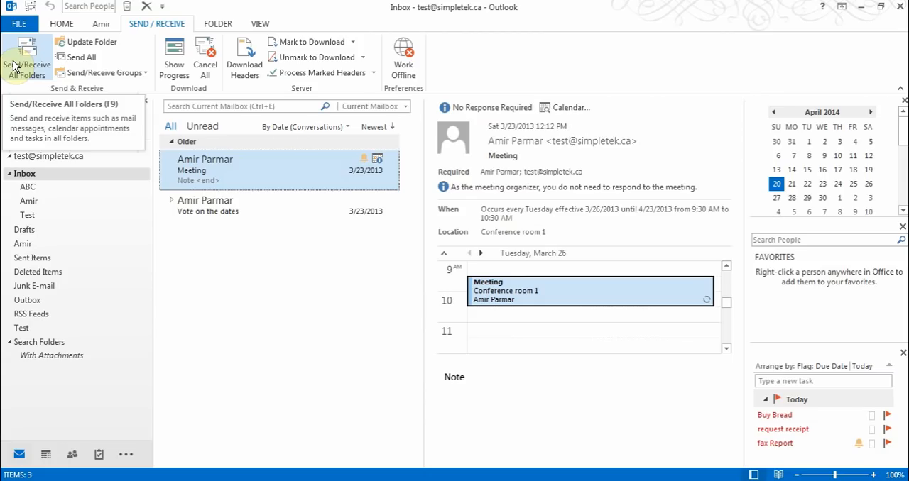
Review the kinds of new items that can be created from the mailbox, without creating one
{"action": "left_click", "coordinate": [62, 25]}
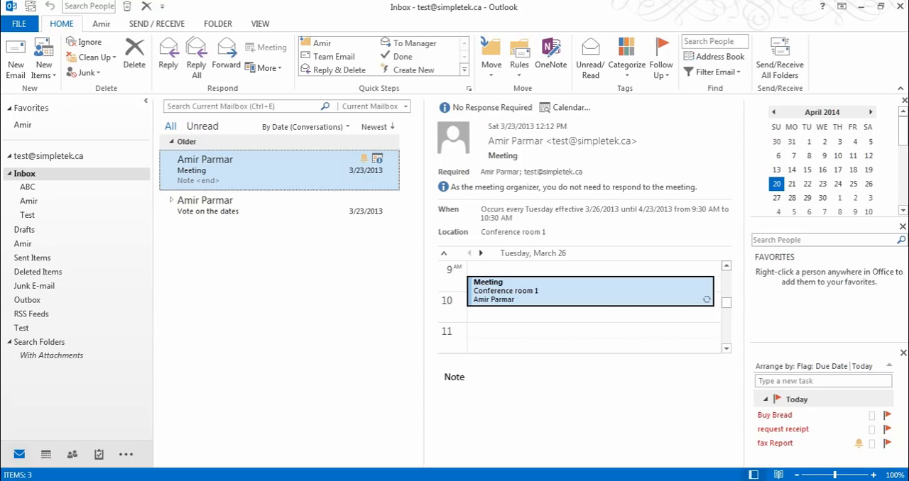
{"action": "left_click", "coordinate": [44, 71]}
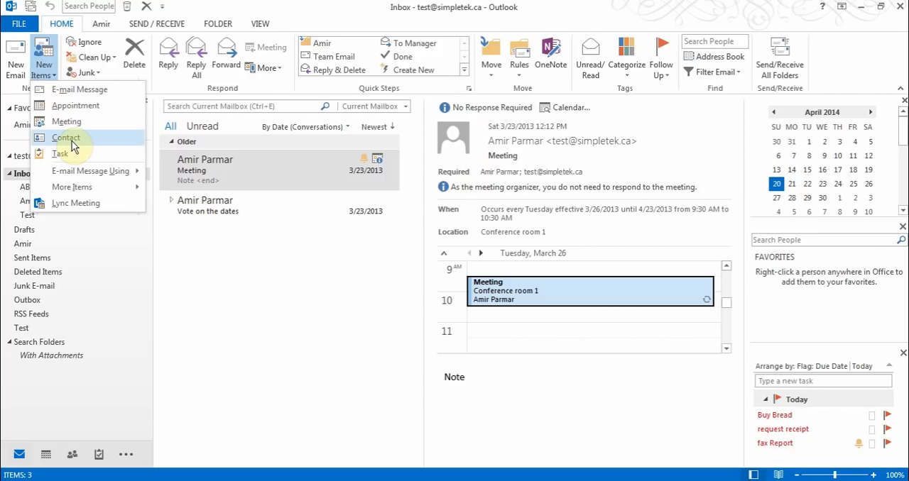
{"action": "left_click", "coordinate": [281, 9]}
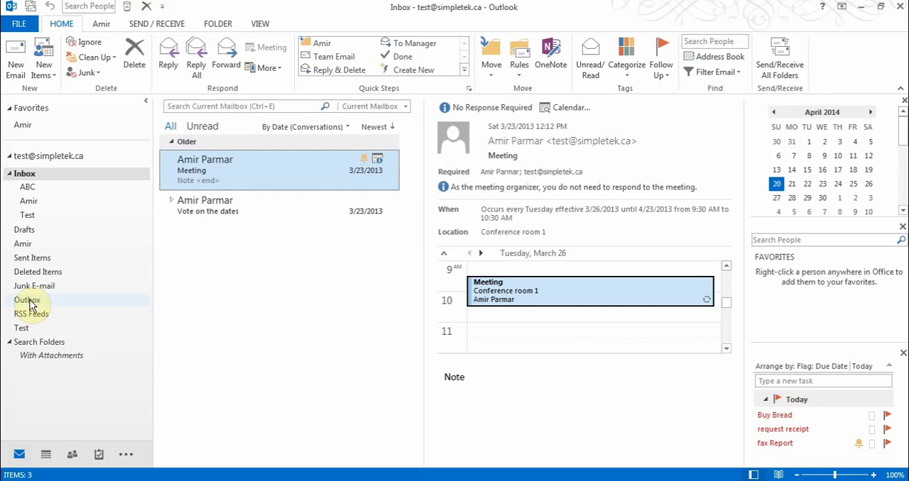
Switch to People and look over a blank new contact form, closing it without saving
{"action": "left_click", "coordinate": [71, 455]}
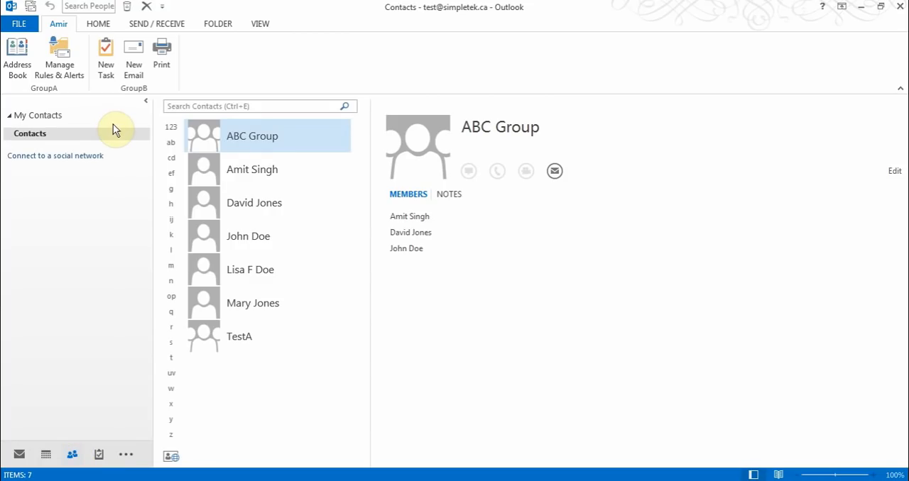
{"action": "left_click", "coordinate": [98, 25]}
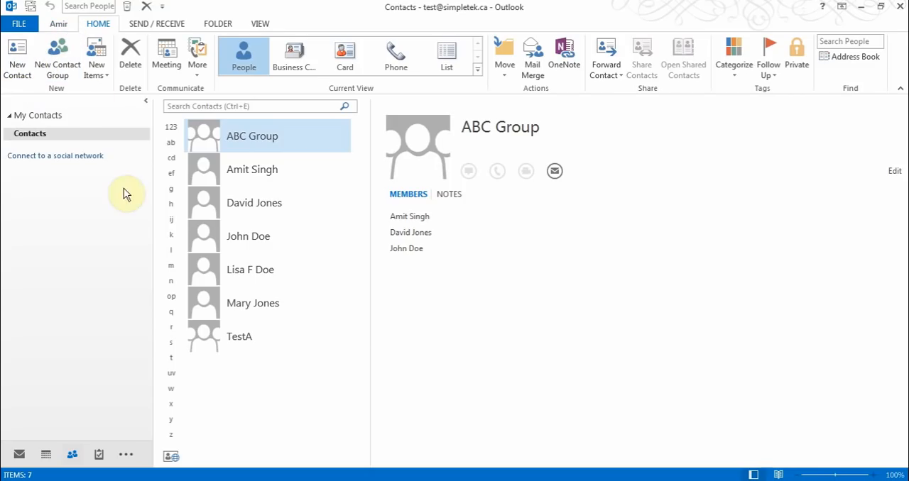
{"action": "left_click", "coordinate": [15, 56]}
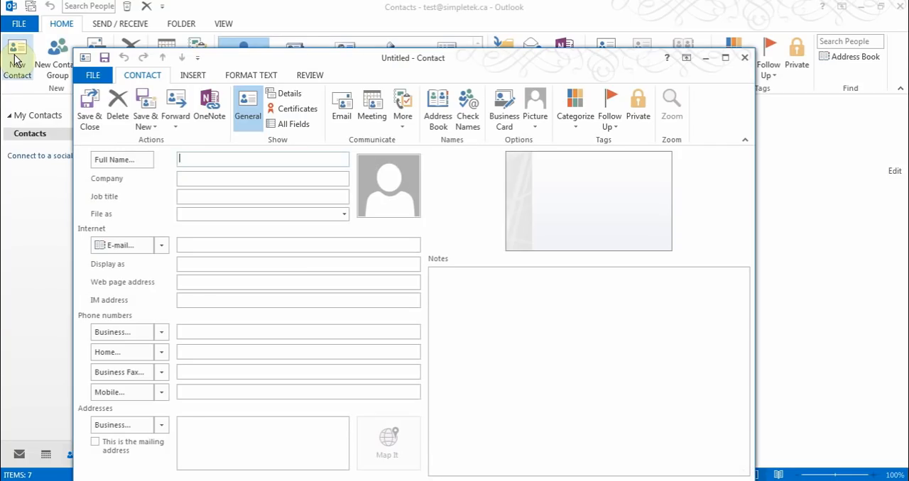
{"action": "left_click_drag", "start_coordinate": [309, 61], "coordinate": [312, 18]}
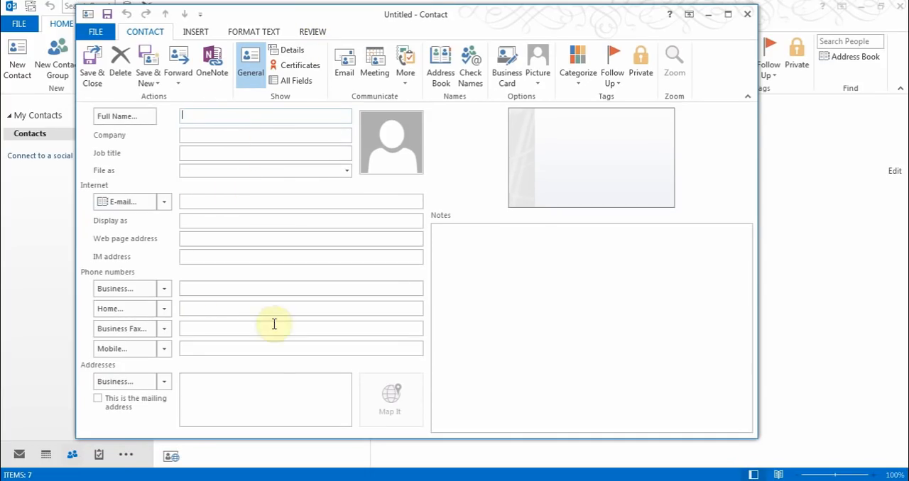
{"action": "left_click", "coordinate": [747, 14]}
Select the first individual contact below ABC Group and review the commands available for it, including Edit Contact
{"action": "left_click", "coordinate": [256, 175]}
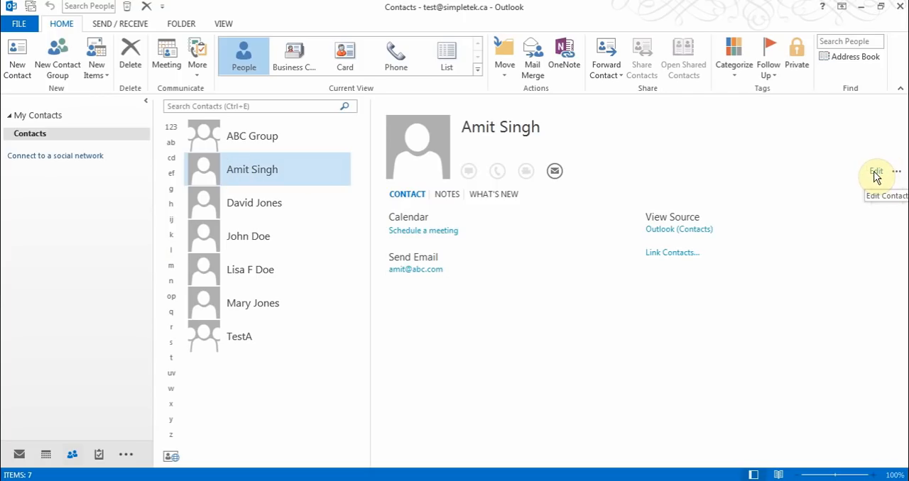
{"action": "right_click", "coordinate": [275, 173]}
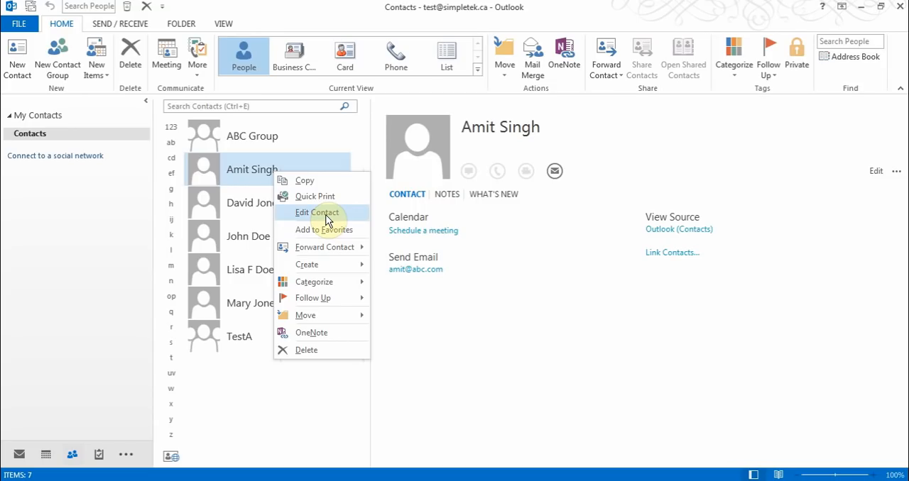
{"action": "left_click", "coordinate": [311, 18]}
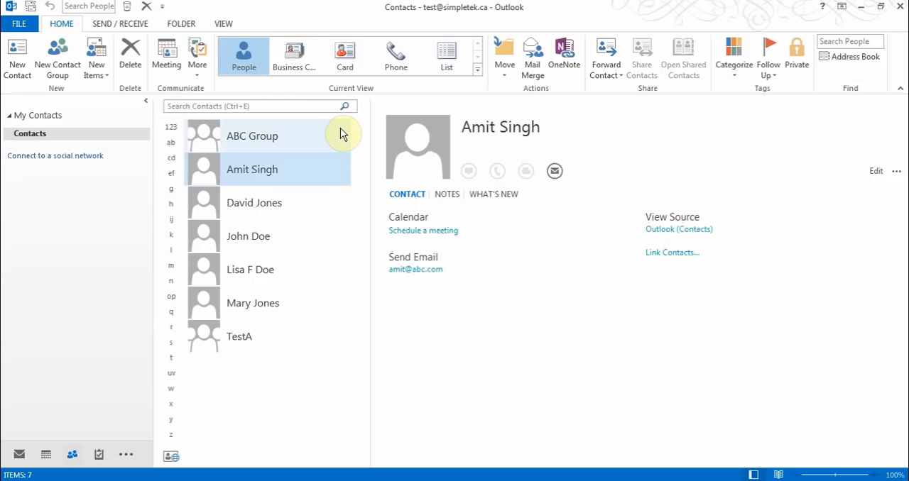
Try the Business Card and Card views for the contacts, and set the view back to People
{"action": "left_click", "coordinate": [296, 67]}
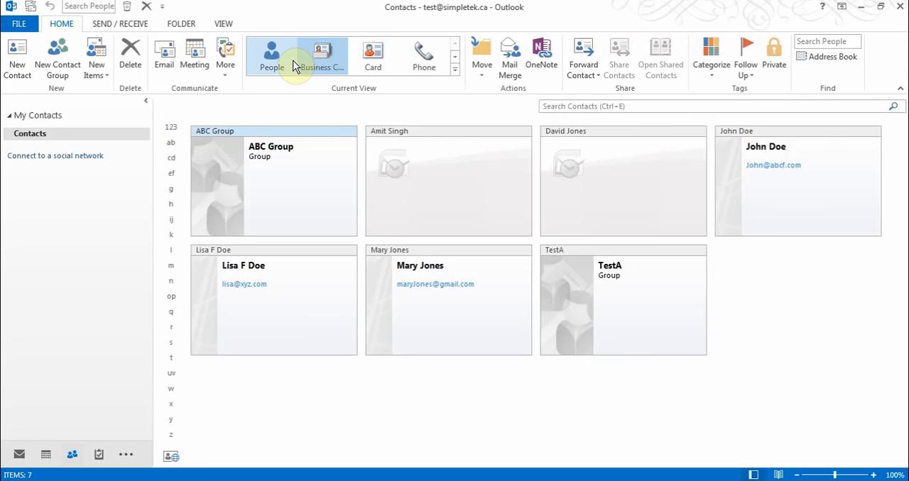
{"action": "left_click", "coordinate": [372, 57]}
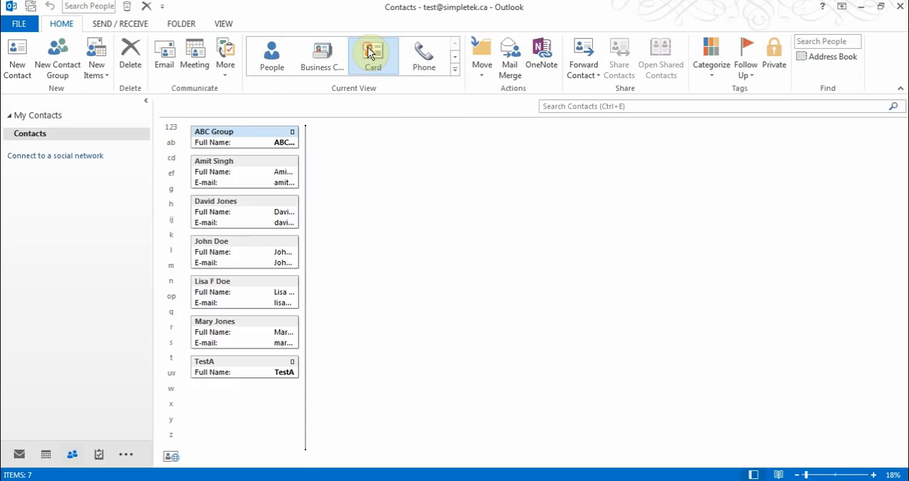
{"action": "left_click", "coordinate": [454, 70]}
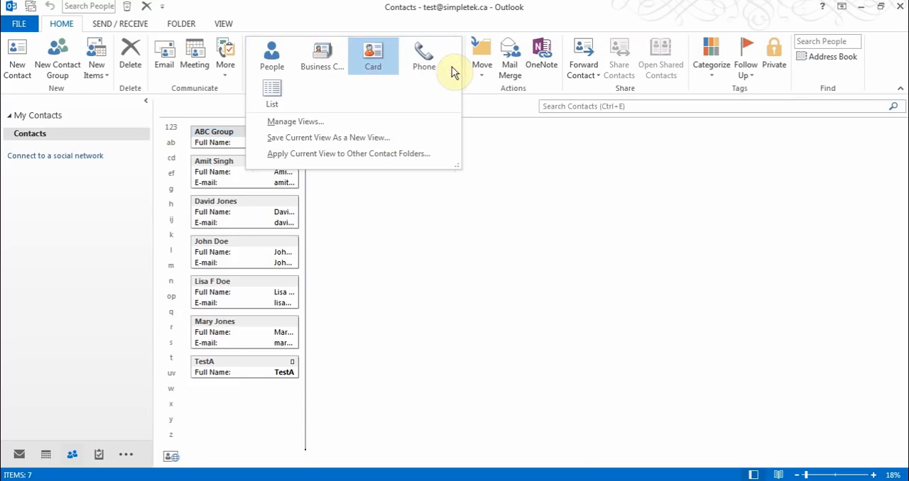
{"action": "left_click", "coordinate": [371, 93]}
{"action": "left_click", "coordinate": [277, 66]}
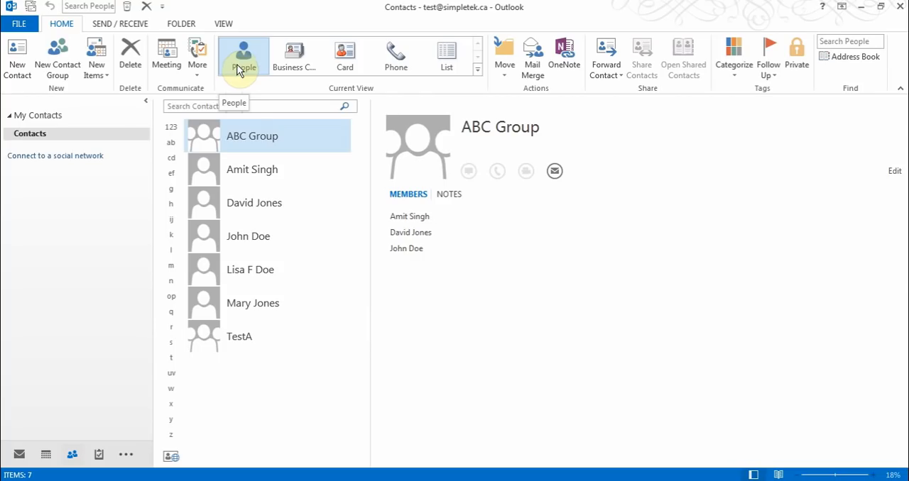
Start a new contact group named "Thursday Meeting"
{"action": "left_click", "coordinate": [61, 54]}
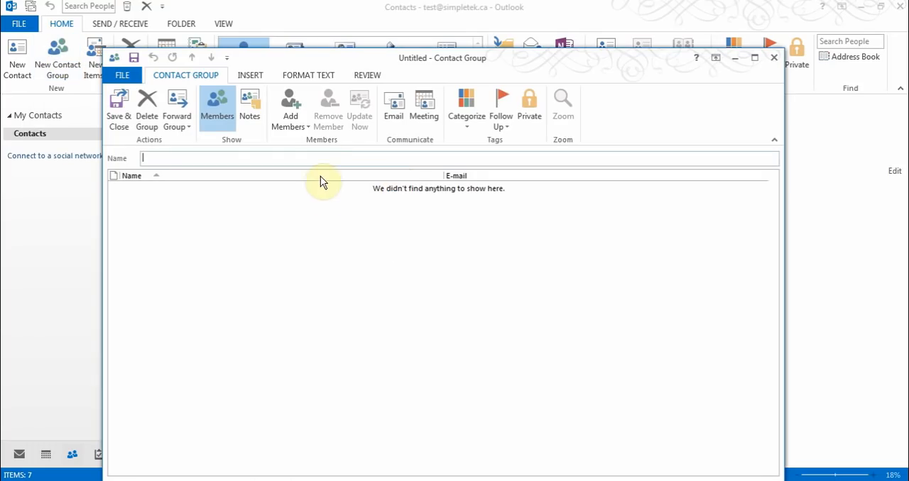
{"action": "type", "text": "Thursday Meeting"}
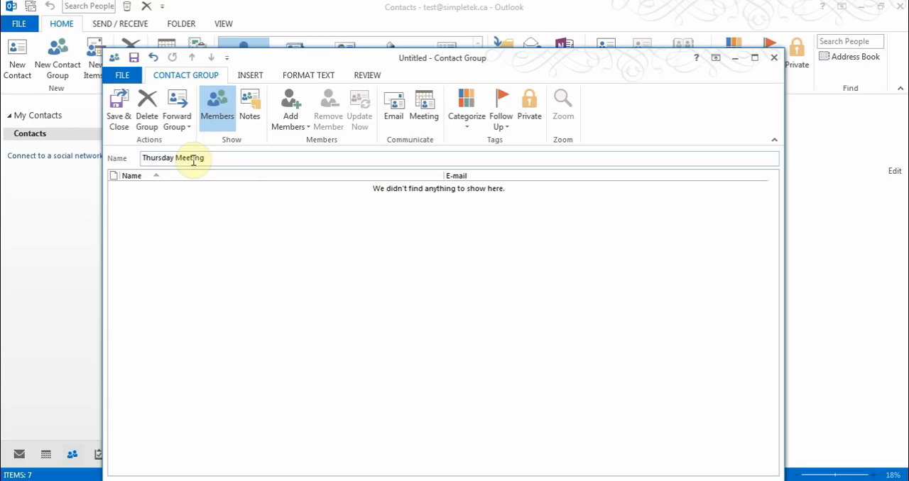
Add the third, fifth and sixth entries of the Outlook Contacts list as members of the Thursday Meeting group
{"action": "left_click", "coordinate": [294, 125]}
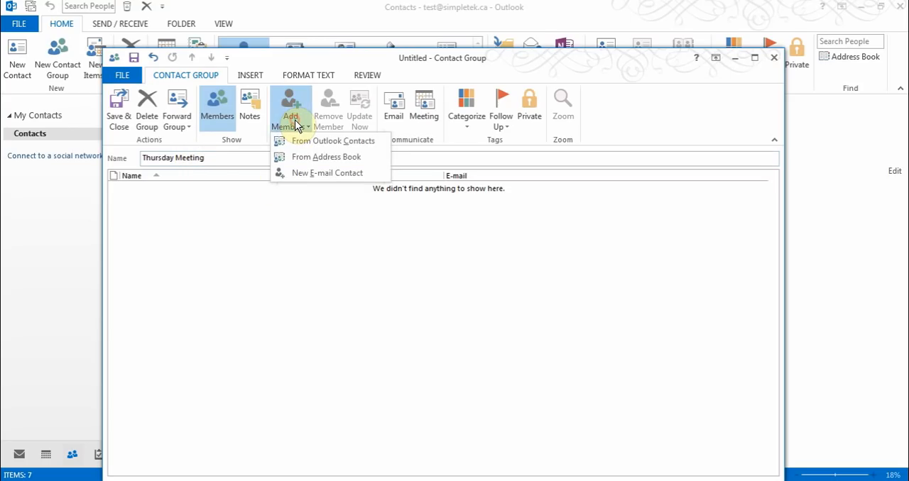
{"action": "left_click", "coordinate": [321, 146]}
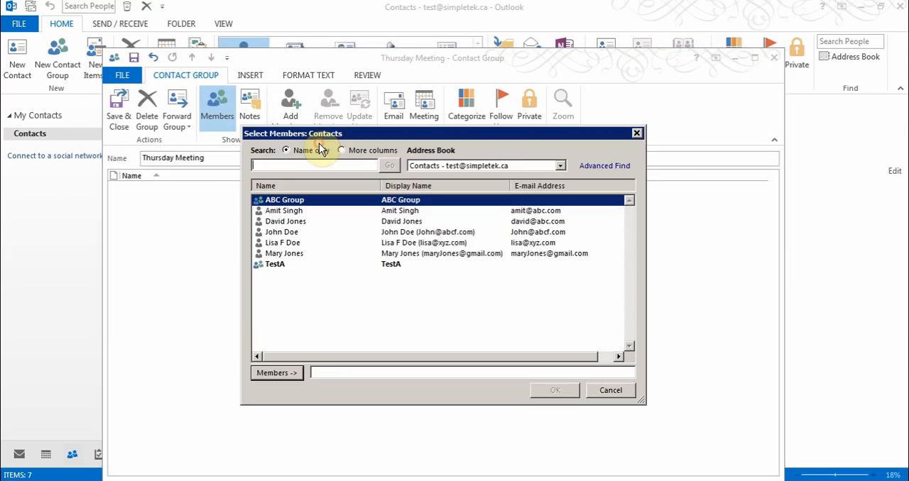
{"action": "double_click", "coordinate": [286, 222]}
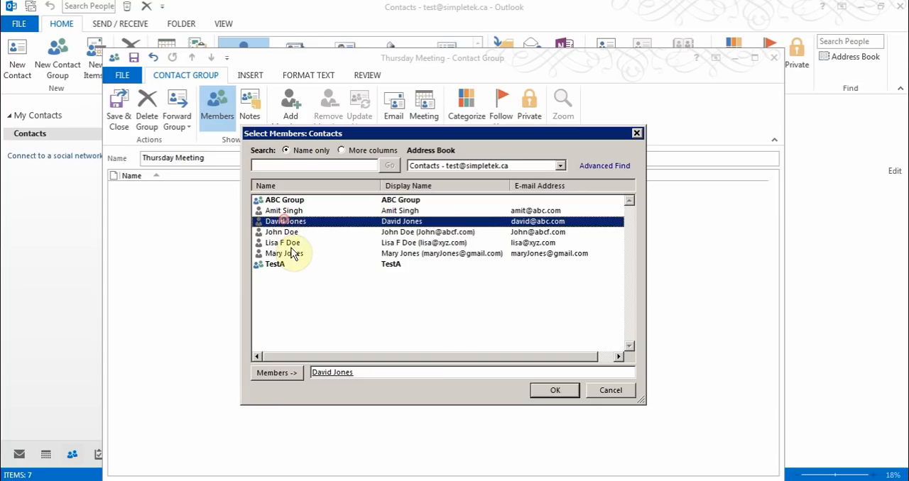
{"action": "double_click", "coordinate": [291, 243]}
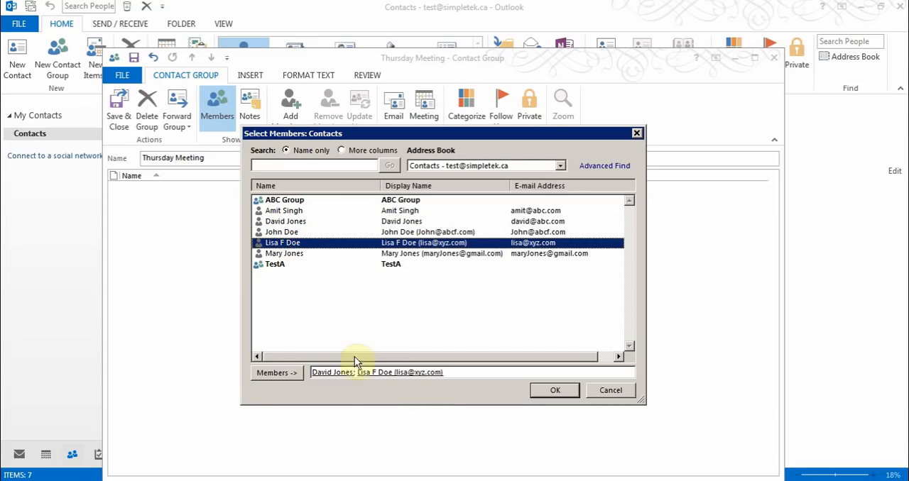
{"action": "double_click", "coordinate": [298, 254]}
{"action": "left_click", "coordinate": [552, 391]}
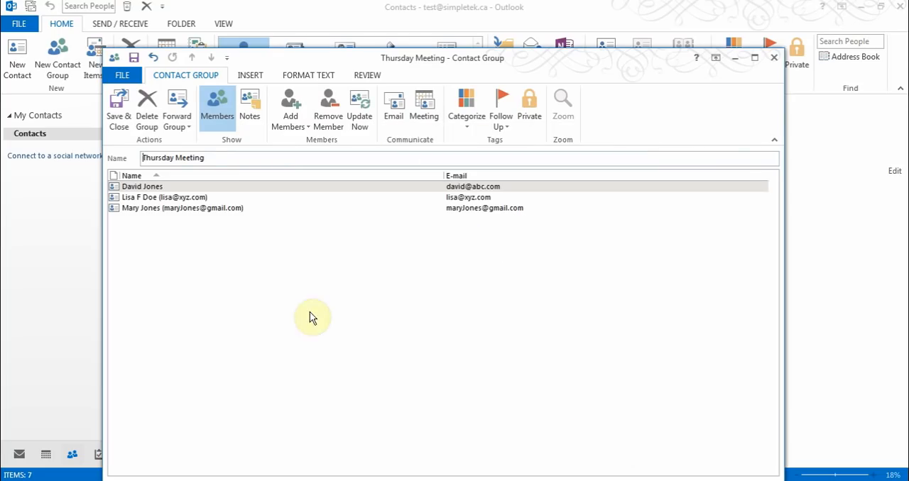
Save and close the Thursday Meeting group, and display its members from the contact list
{"action": "left_click", "coordinate": [125, 112]}
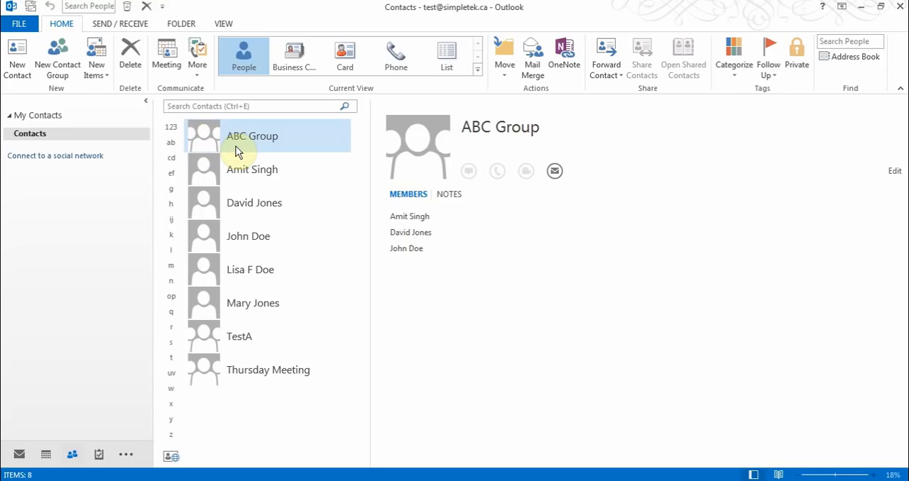
{"action": "left_click", "coordinate": [238, 170]}
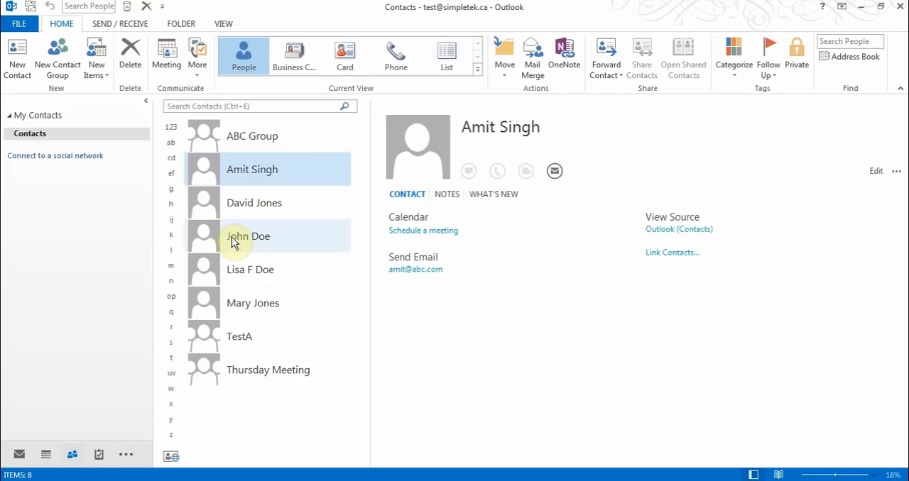
{"action": "left_click", "coordinate": [240, 378]}
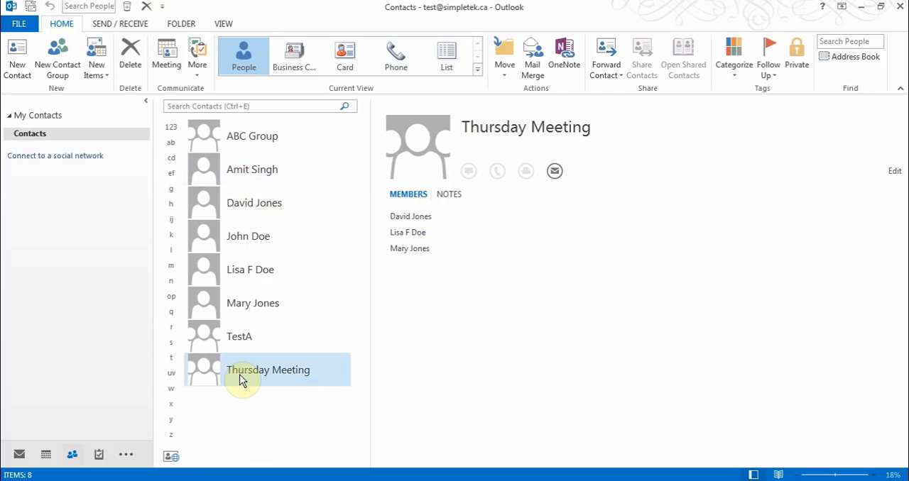
Compare the new-item options offered in Mail with those in People, finishing in the contact list
{"action": "left_click", "coordinate": [20, 455]}
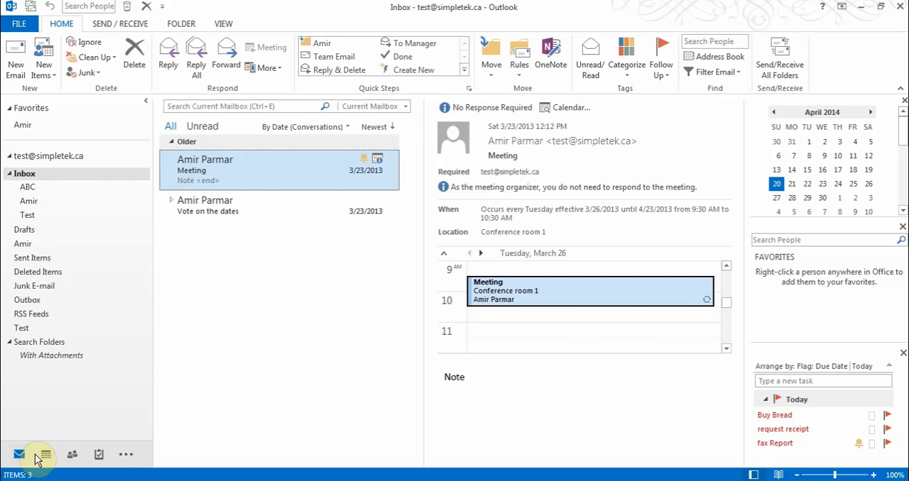
{"action": "left_click", "coordinate": [45, 69]}
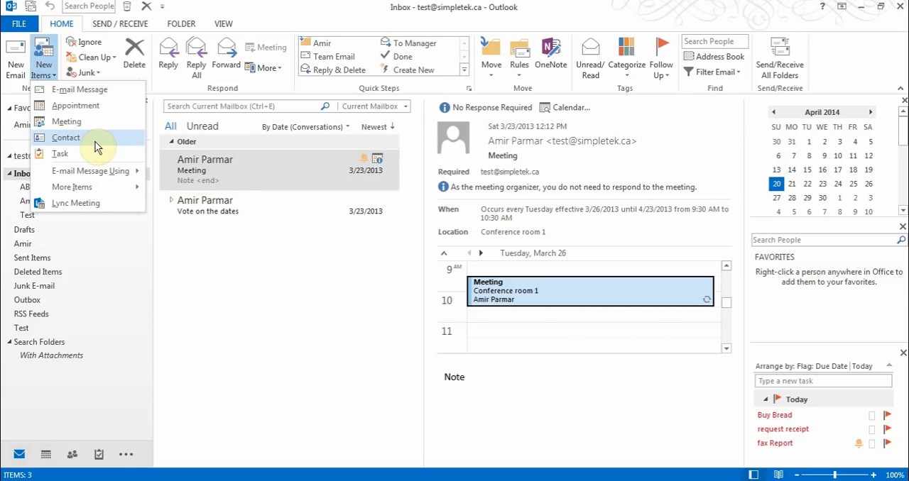
{"action": "left_click", "coordinate": [196, 7]}
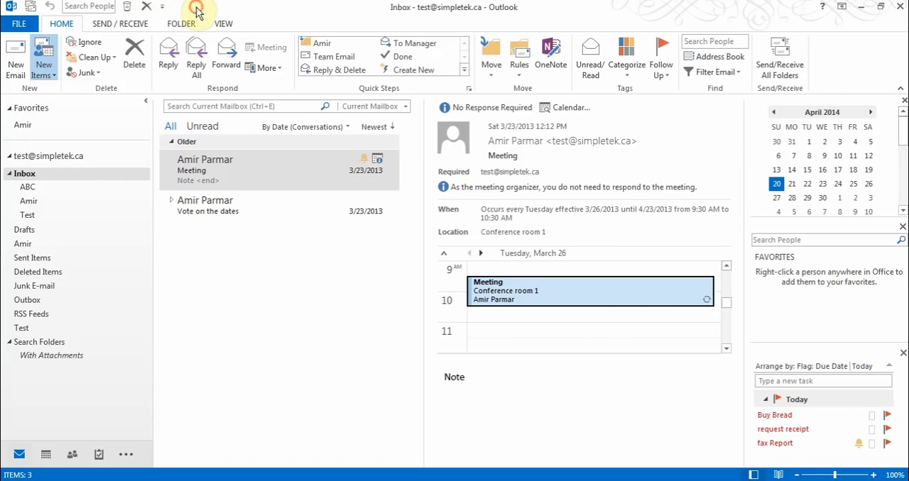
{"action": "left_click", "coordinate": [74, 455]}
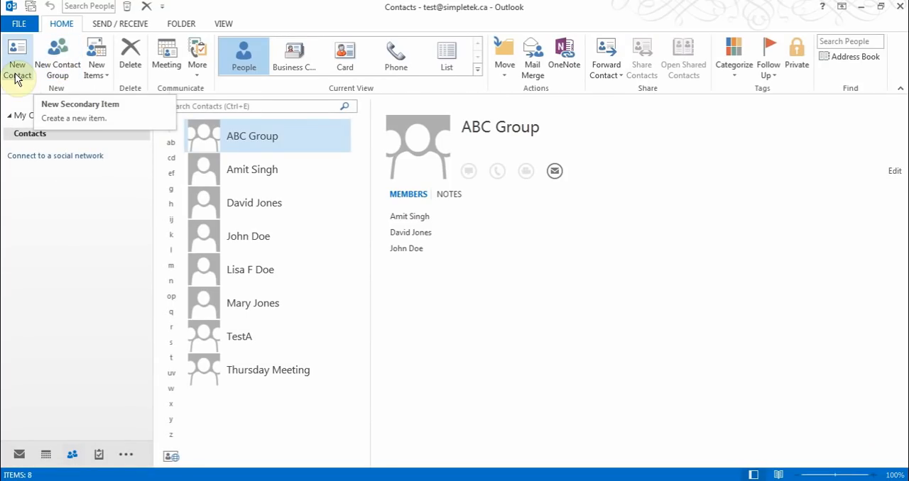
{"action": "left_click", "coordinate": [33, 69]}
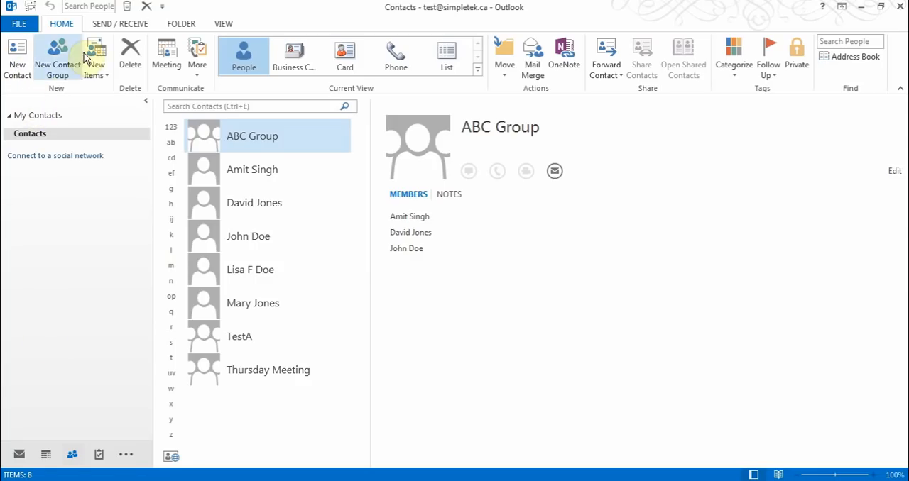
{"action": "left_click", "coordinate": [18, 454]}
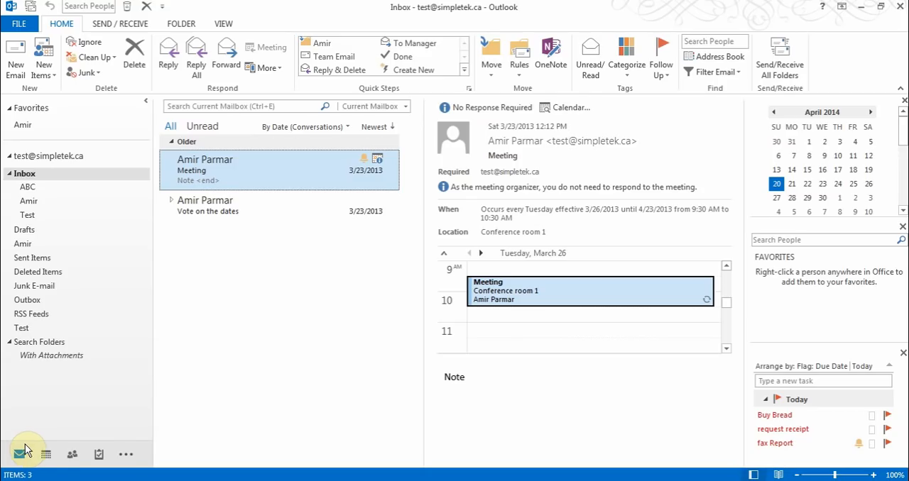
{"action": "left_click", "coordinate": [72, 454]}
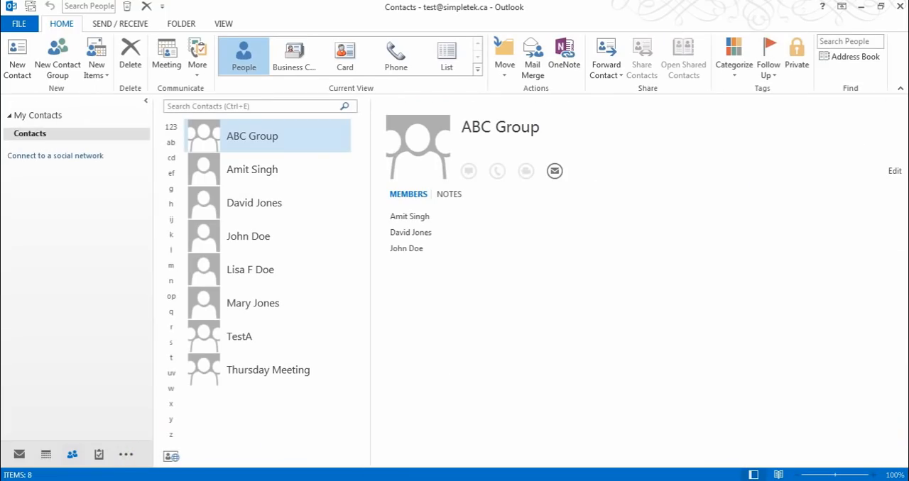
Forward the fourth entry of the contact list as a business card in a new message, and discard that message without saving
{"action": "right_click", "coordinate": [249, 245]}
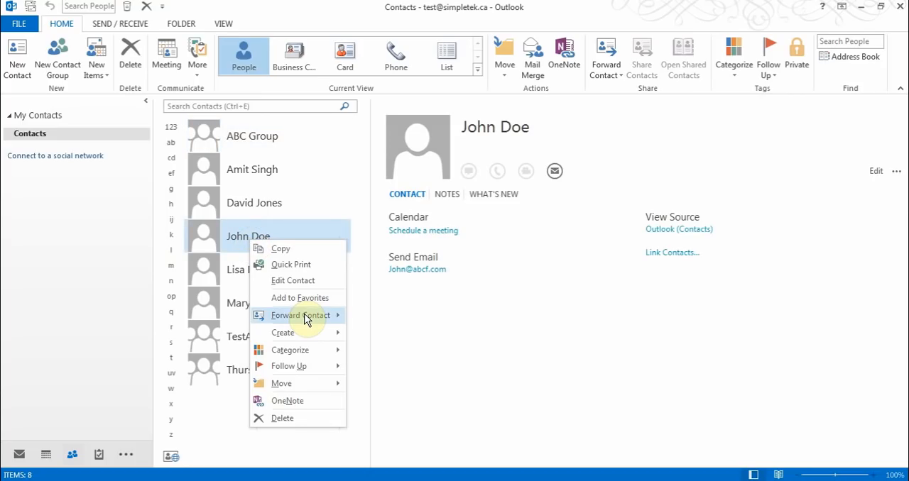
{"action": "mouse_move", "coordinate": [306, 320]}
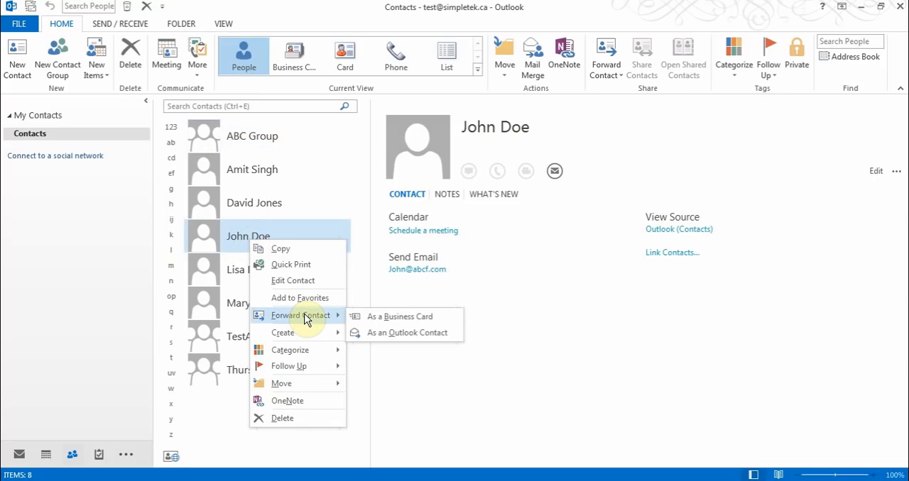
{"action": "left_click", "coordinate": [410, 321]}
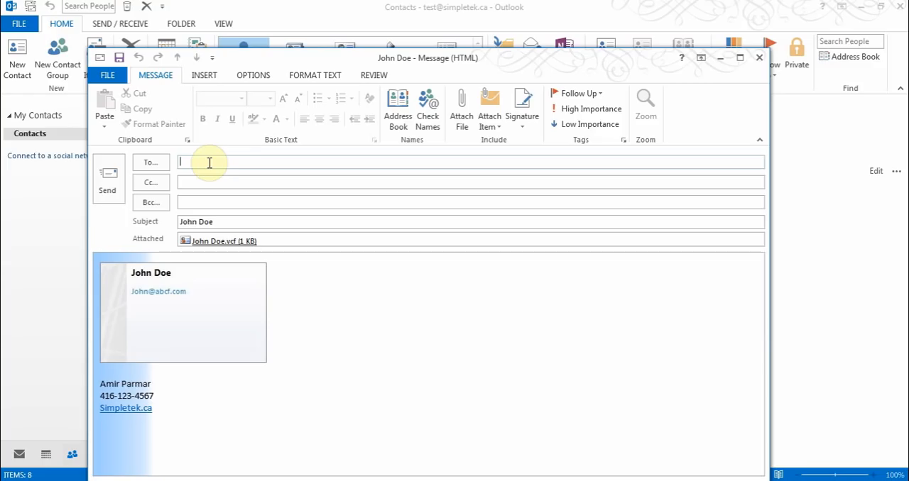
{"action": "left_click", "coordinate": [757, 59]}
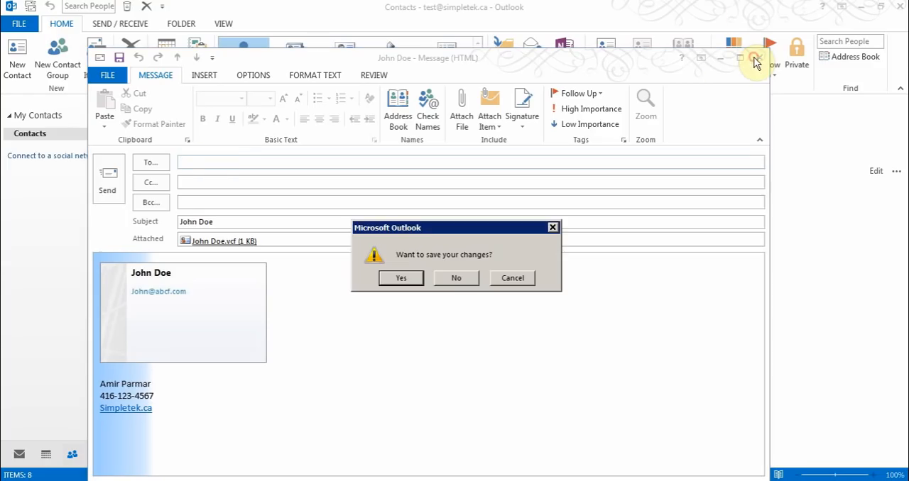
{"action": "left_click", "coordinate": [457, 277]}
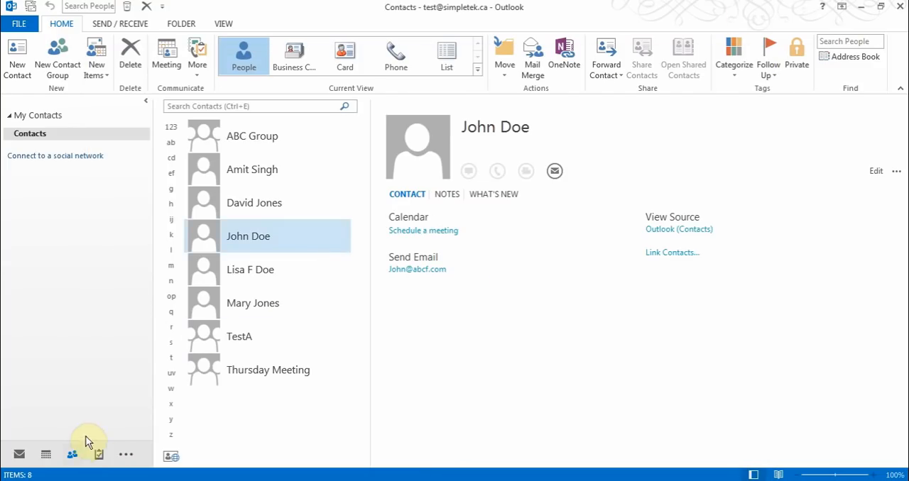
Start a new appointment in the Calendar and look through its start date and start time choices
{"action": "left_click", "coordinate": [46, 454]}
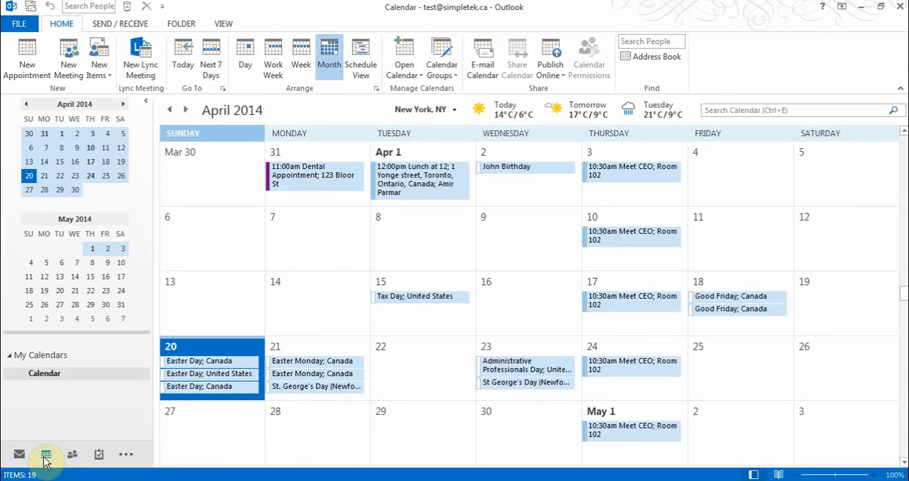
{"action": "mouse_move", "coordinate": [45, 457]}
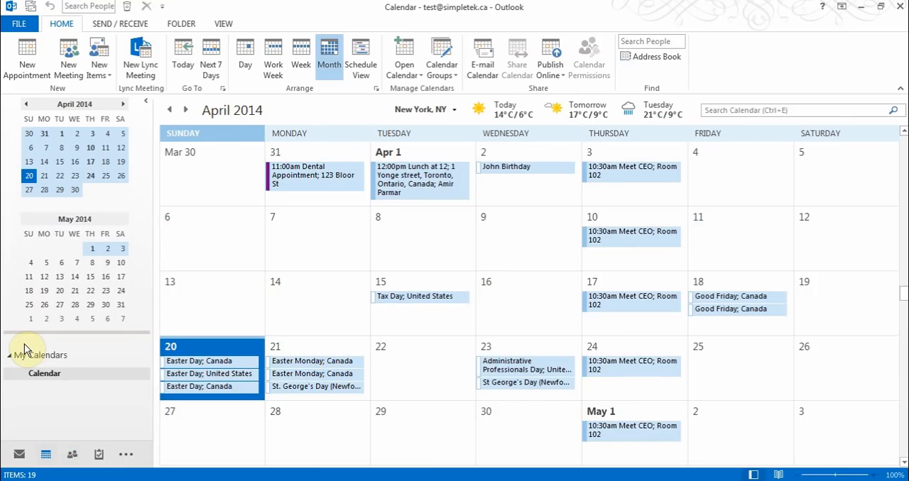
{"action": "left_click", "coordinate": [31, 66]}
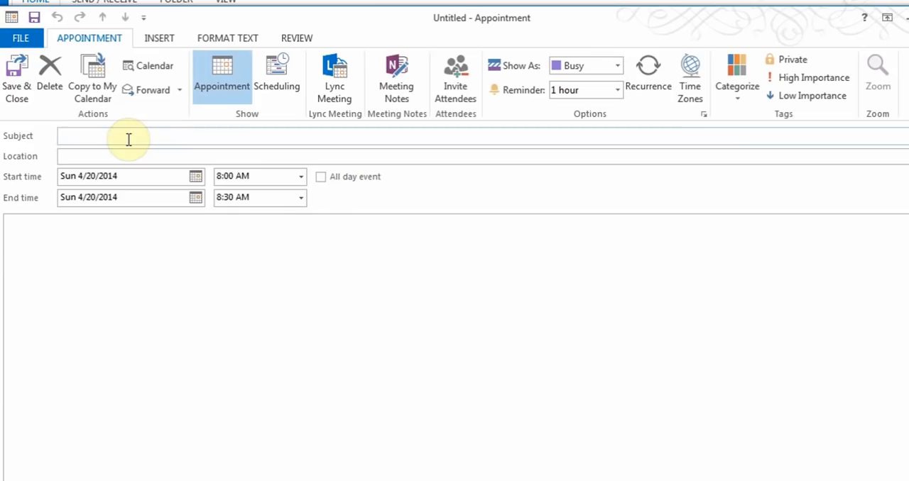
{"action": "left_click", "coordinate": [195, 179]}
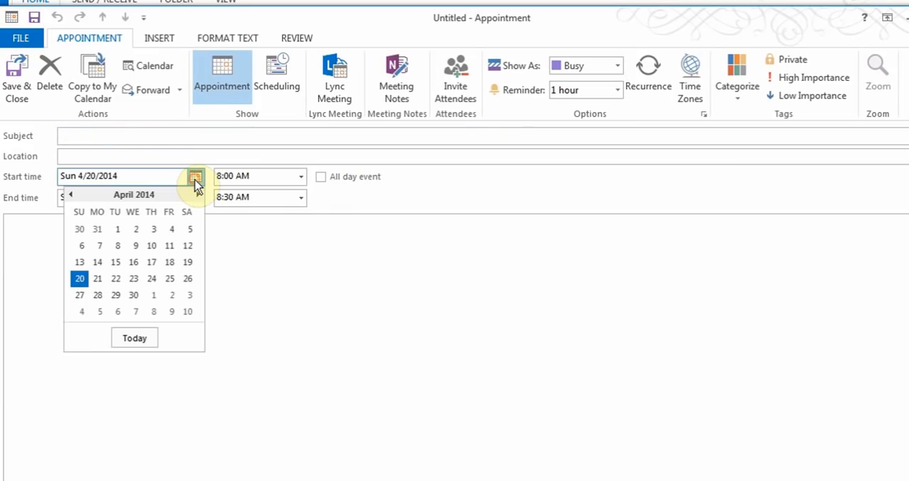
{"action": "left_click", "coordinate": [195, 179]}
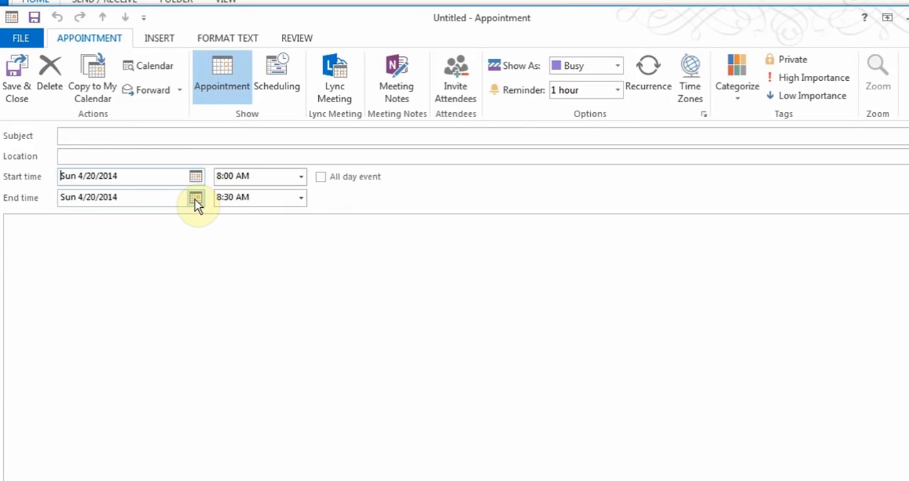
{"action": "left_click", "coordinate": [301, 176]}
{"action": "left_click", "coordinate": [301, 177]}
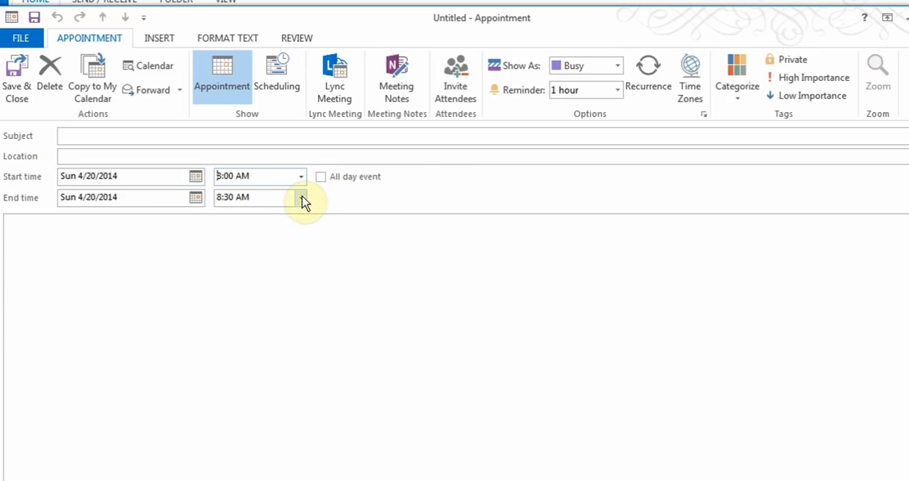
{"action": "left_click", "coordinate": [213, 261]}
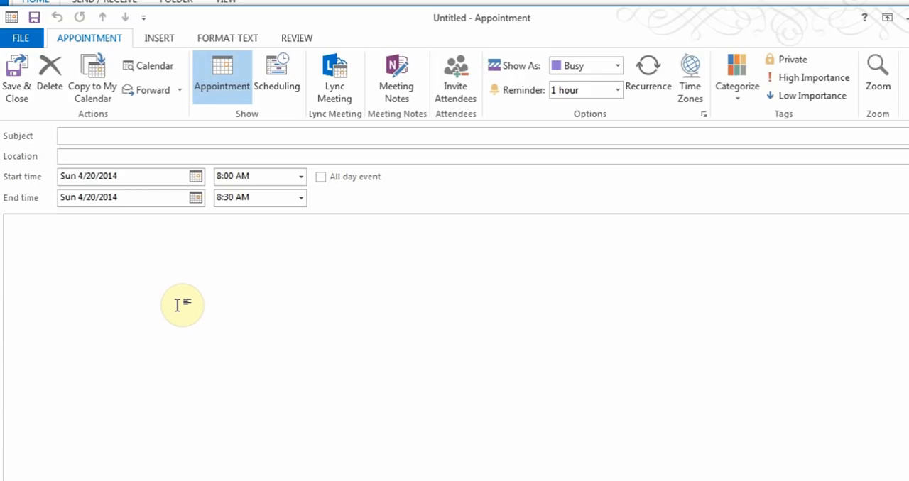
Look through the Show As and Reminder choices of the new appointment
{"action": "left_click", "coordinate": [617, 66]}
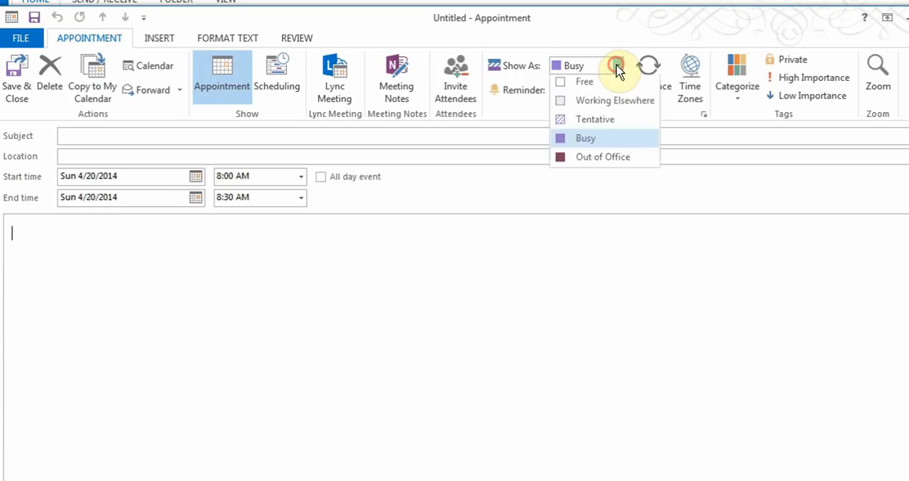
{"action": "left_click", "coordinate": [617, 66]}
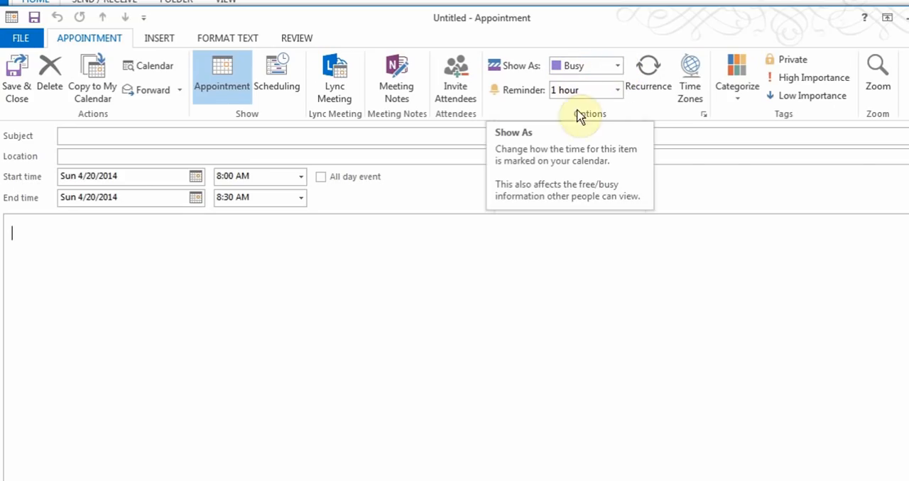
{"action": "left_click", "coordinate": [618, 94]}
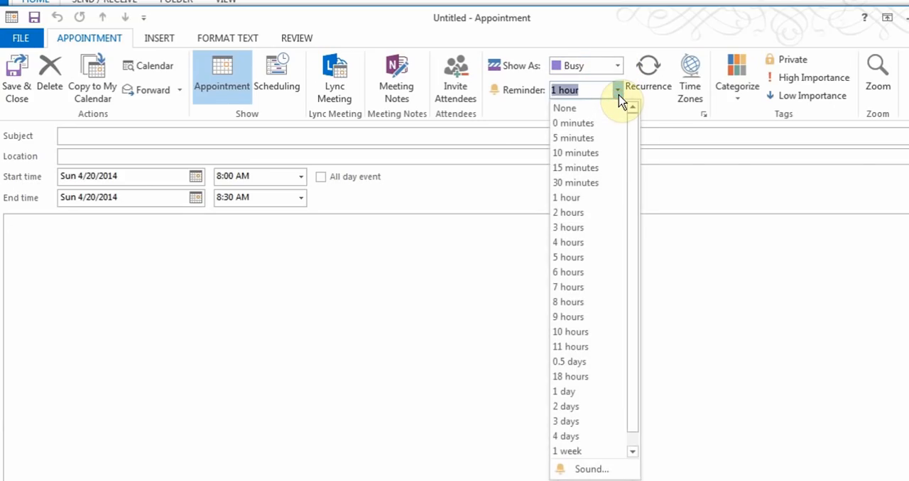
{"action": "left_click", "coordinate": [619, 96]}
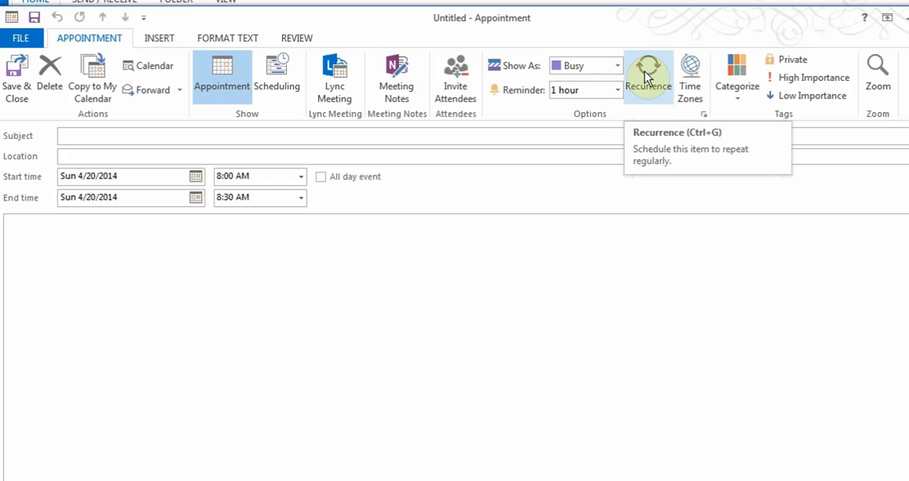
Try the End after and End by options for a weekly recurrence, cancel the recurrence, and close the appointment without saving
{"action": "left_click", "coordinate": [644, 77]}
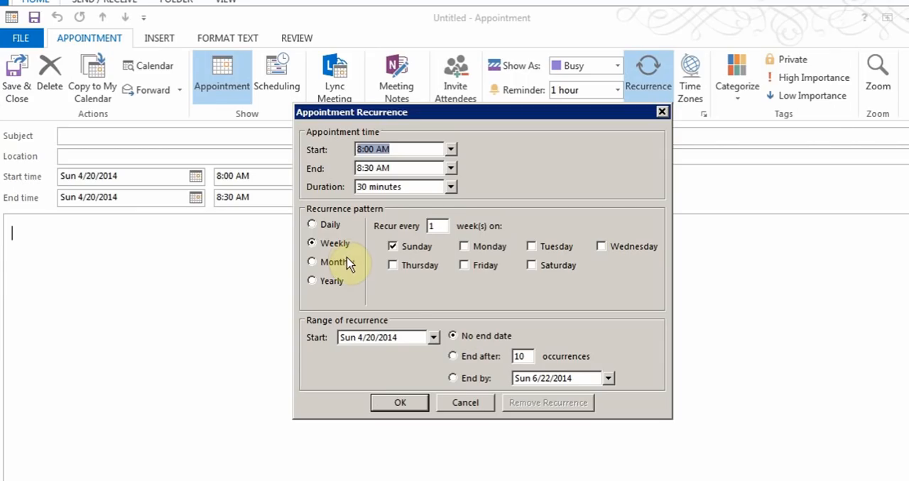
{"action": "left_click", "coordinate": [455, 357]}
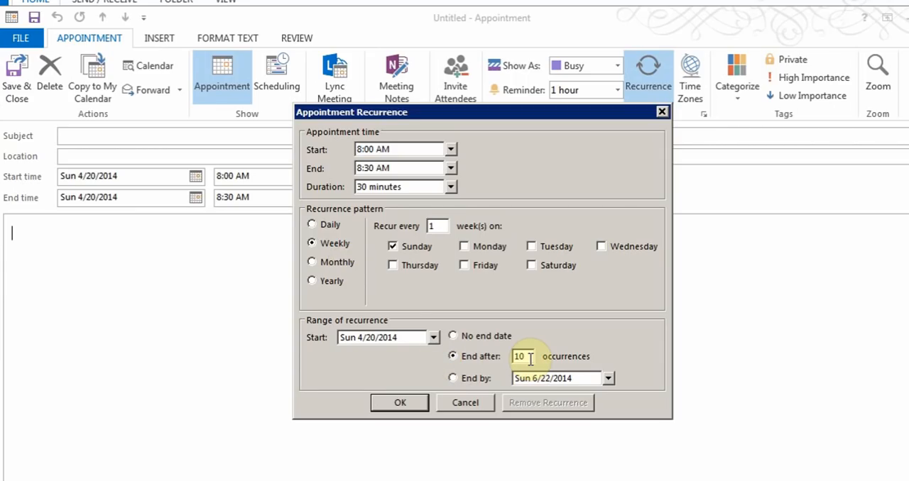
{"action": "left_click", "coordinate": [453, 378]}
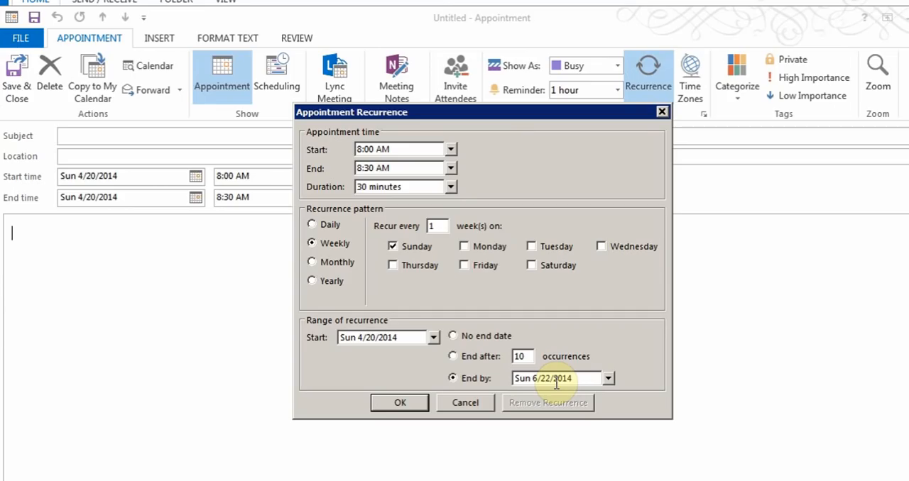
{"action": "left_click", "coordinate": [465, 402]}
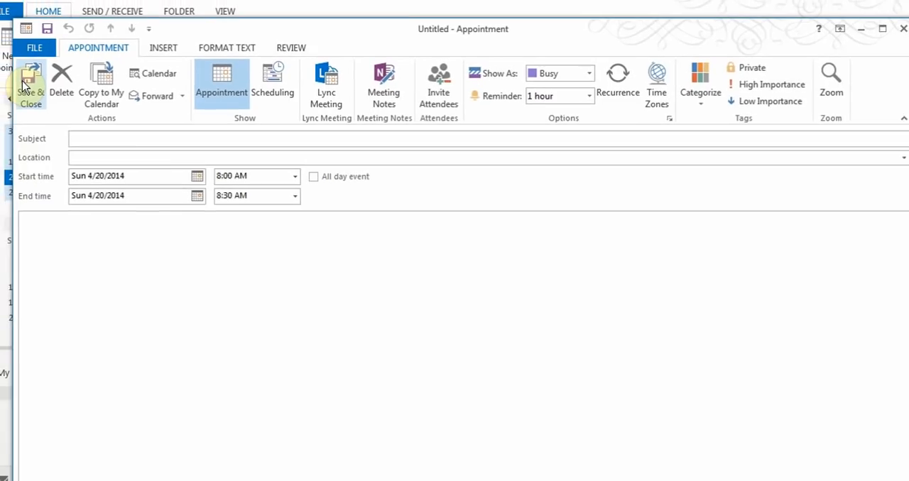
{"action": "left_click", "coordinate": [903, 29]}
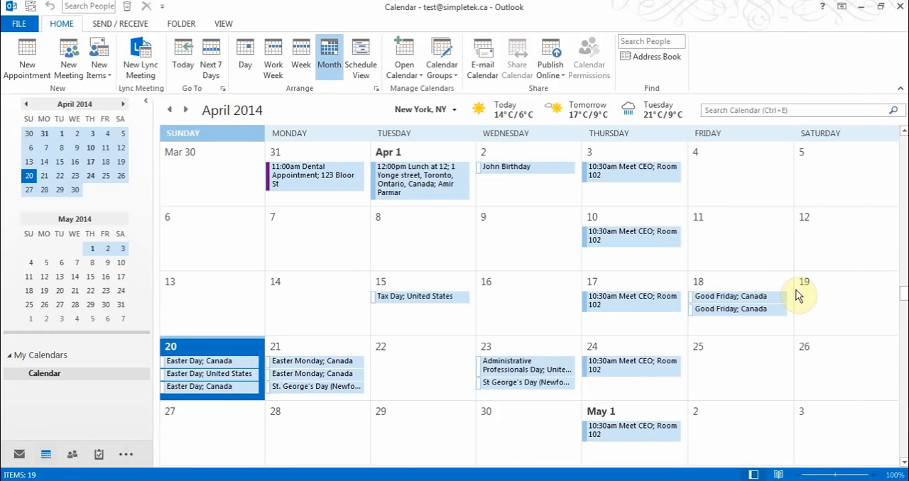
Display the available actions for the Administrative Professionals Day event on April 23, and dismiss them
{"action": "right_click", "coordinate": [507, 370]}
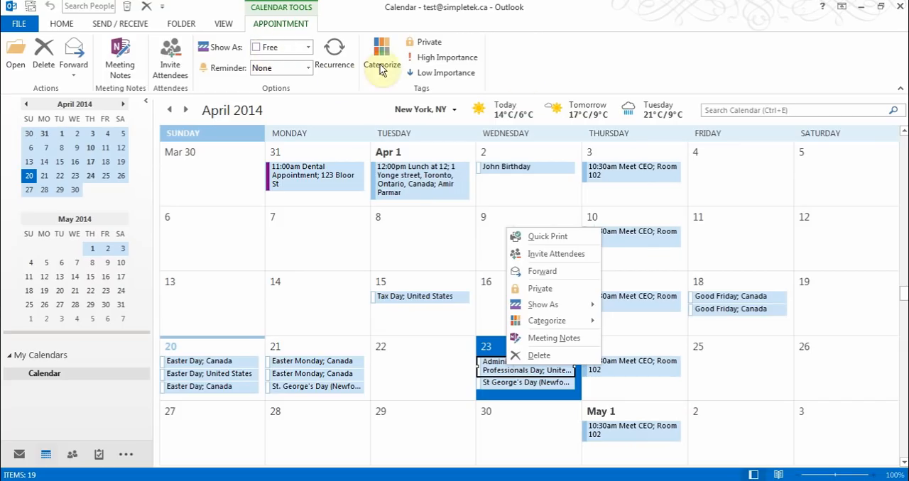
{"action": "left_click", "coordinate": [562, 70]}
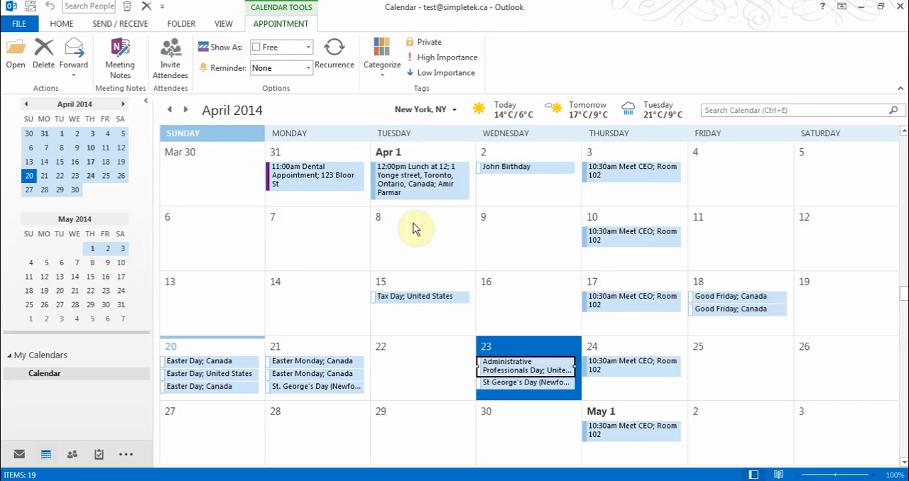
Select April 7, view the calendar by week, and return to the Month view
{"action": "left_click", "coordinate": [303, 257]}
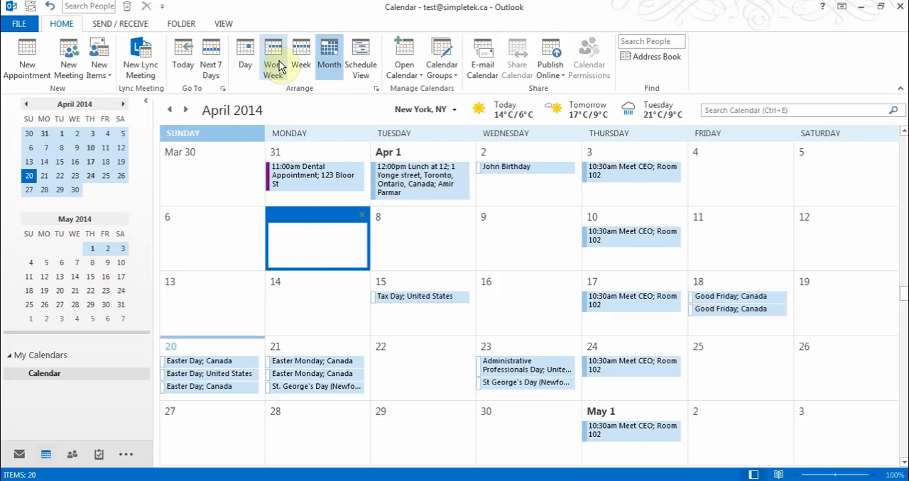
{"action": "left_click", "coordinate": [305, 62]}
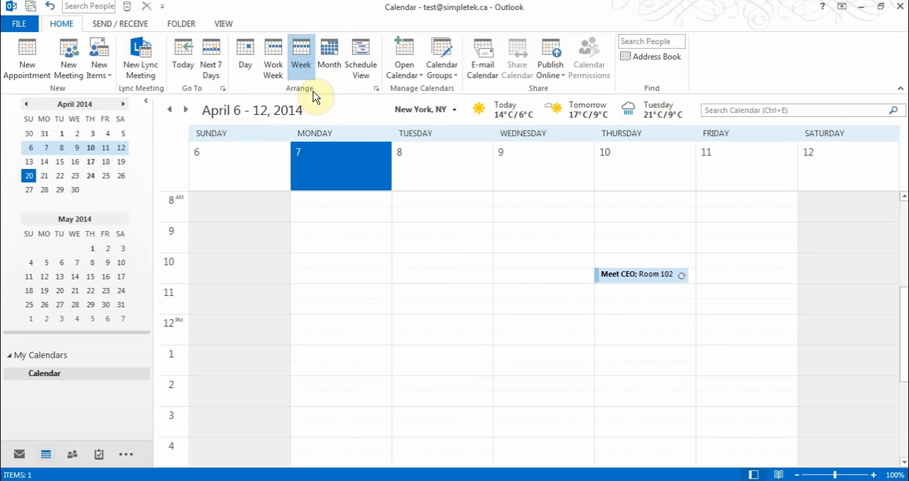
{"action": "left_click", "coordinate": [332, 53]}
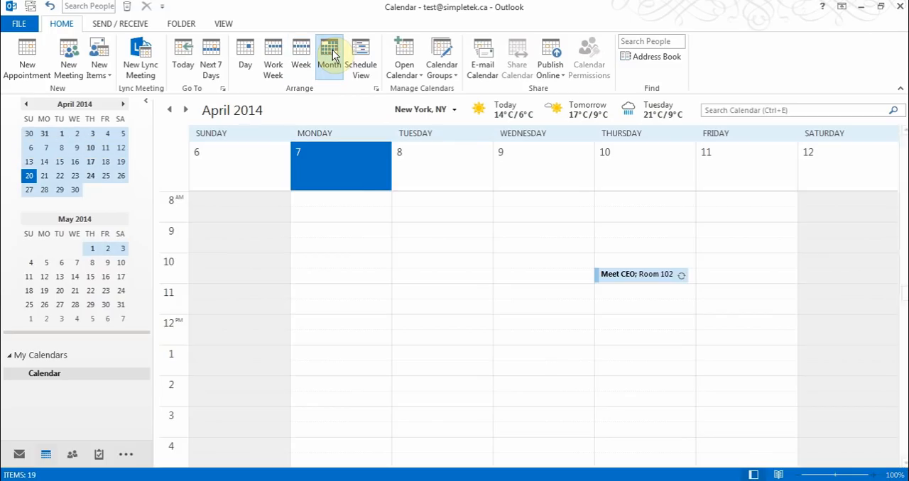
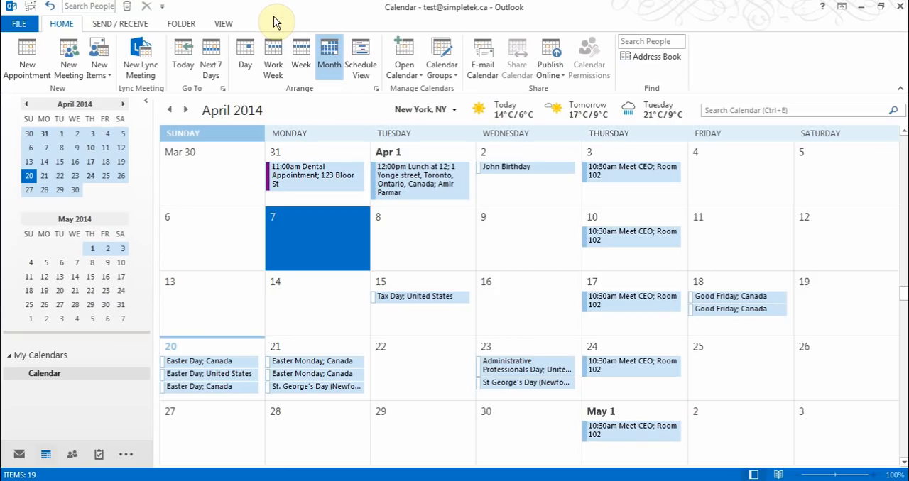
Start a new meeting for April 7 and add two individual contacts from the address book as required attendees
{"action": "left_click", "coordinate": [71, 64]}
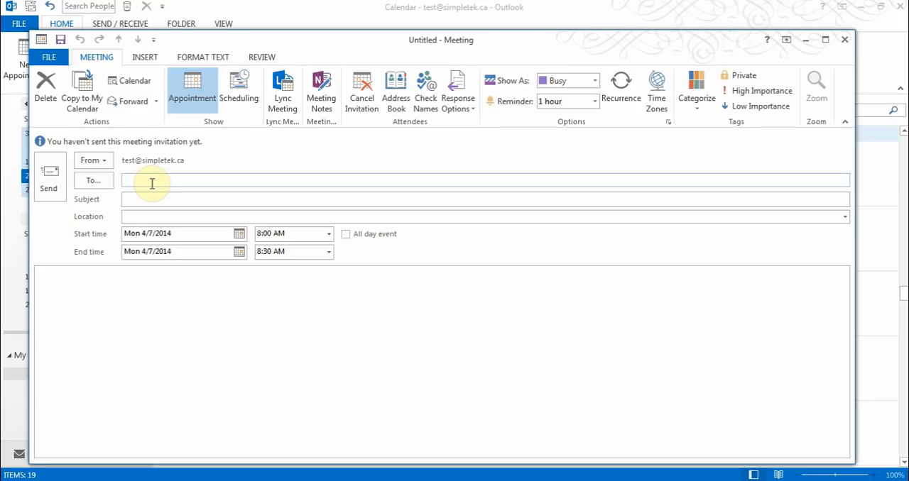
{"action": "left_click", "coordinate": [98, 183]}
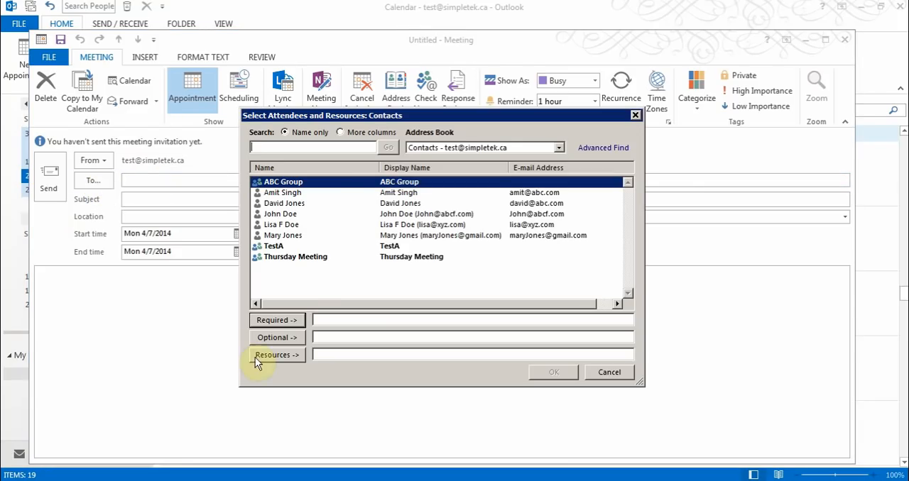
{"action": "left_click", "coordinate": [295, 258]}
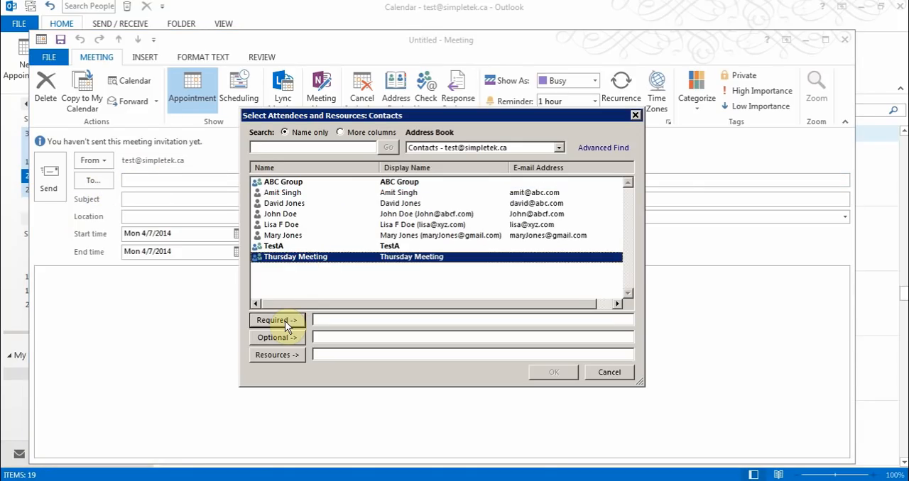
{"action": "left_click", "coordinate": [275, 225]}
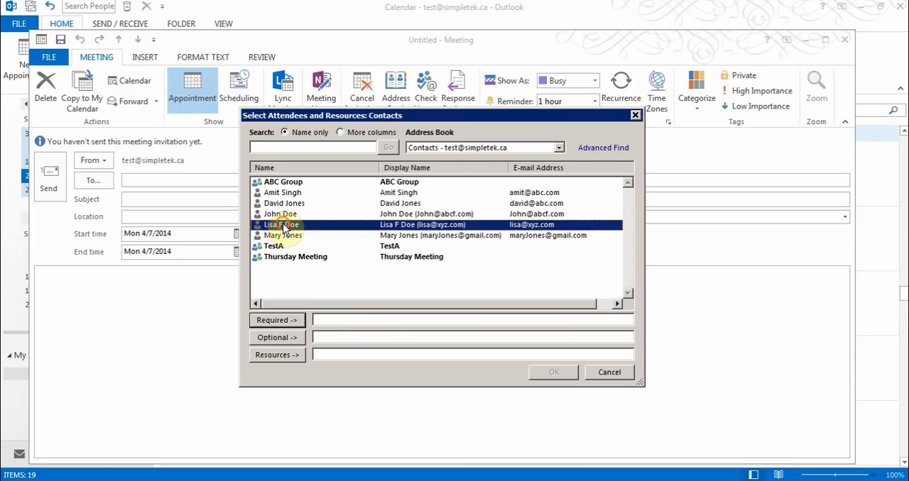
{"action": "left_click", "coordinate": [284, 320]}
{"action": "left_click", "coordinate": [282, 215]}
{"action": "left_click", "coordinate": [277, 320]}
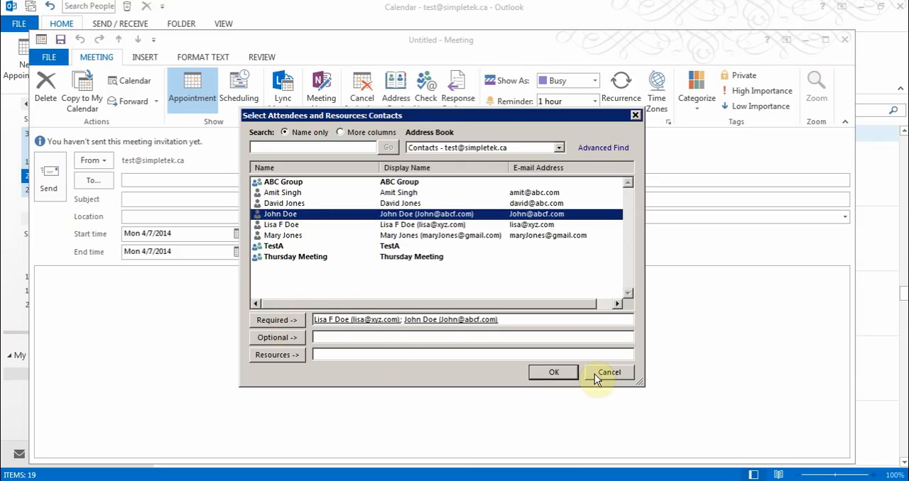
{"action": "left_click", "coordinate": [345, 337]}
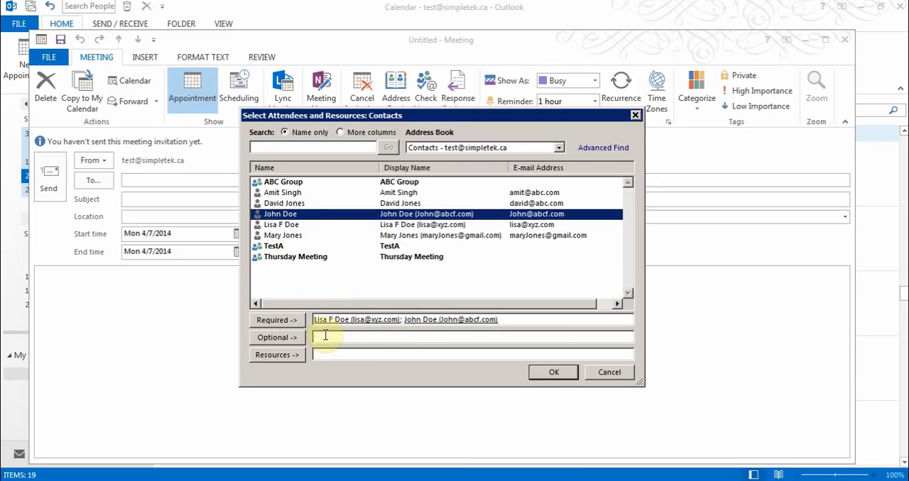
{"action": "left_click", "coordinate": [330, 357]}
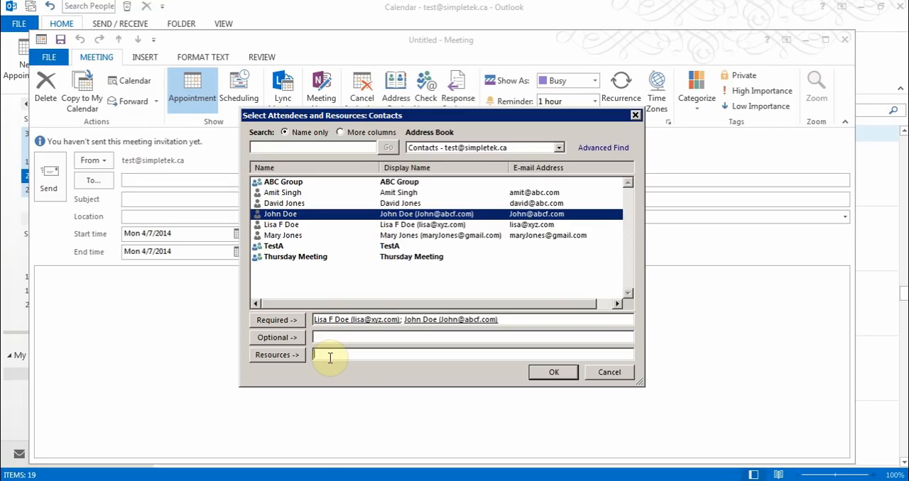
{"action": "left_click", "coordinate": [553, 372]}
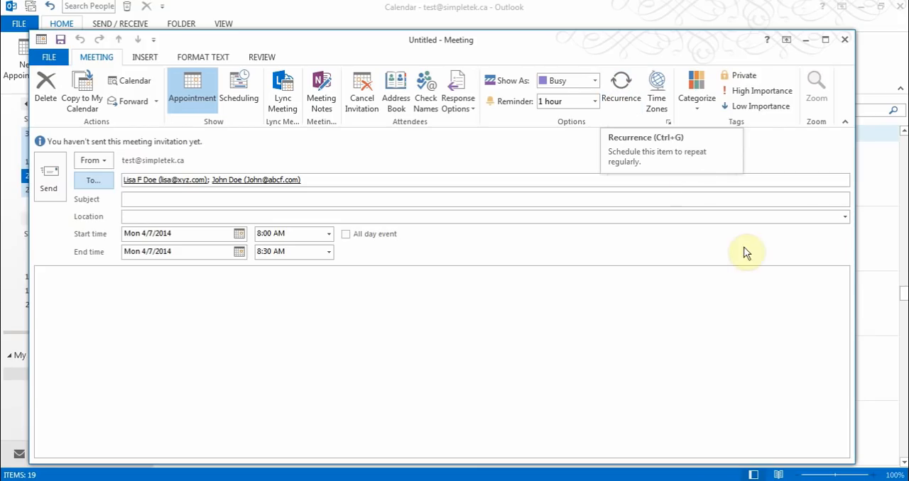
Look over the insert options for the meeting and try to open its Scheduling view
{"action": "left_click", "coordinate": [145, 57]}
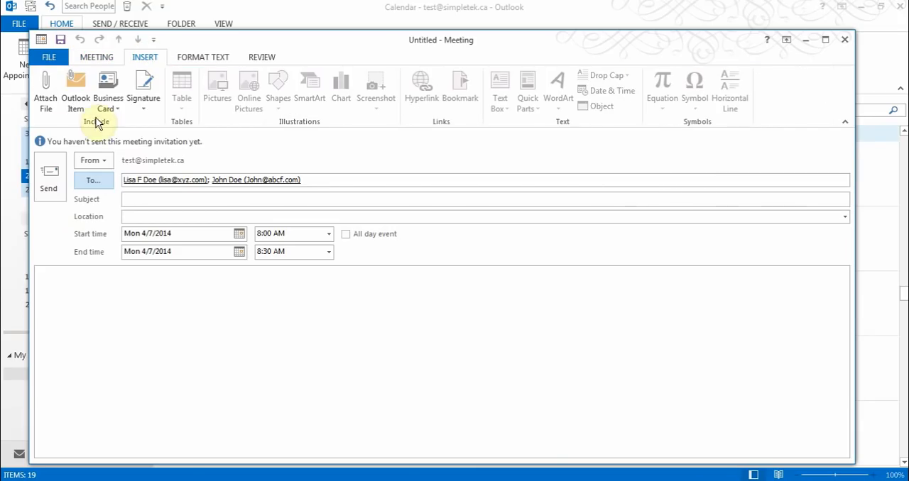
{"action": "left_click", "coordinate": [96, 57]}
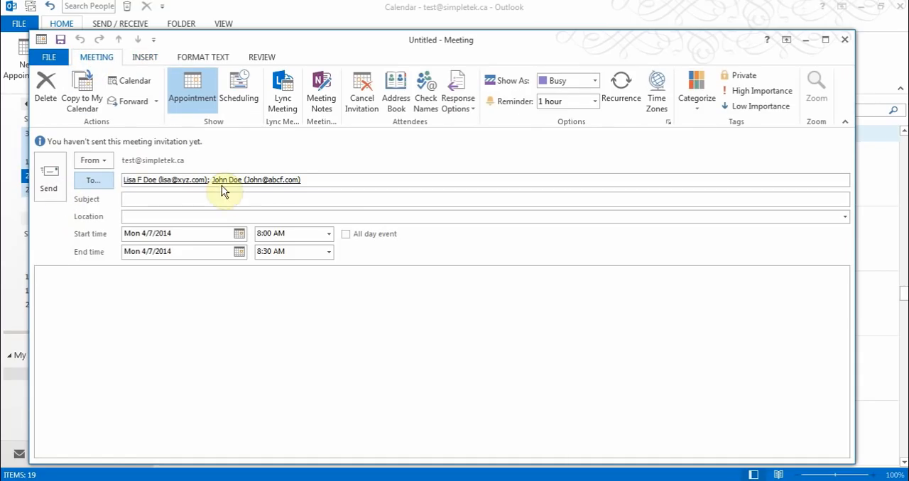
{"action": "mouse_move", "coordinate": [234, 180]}
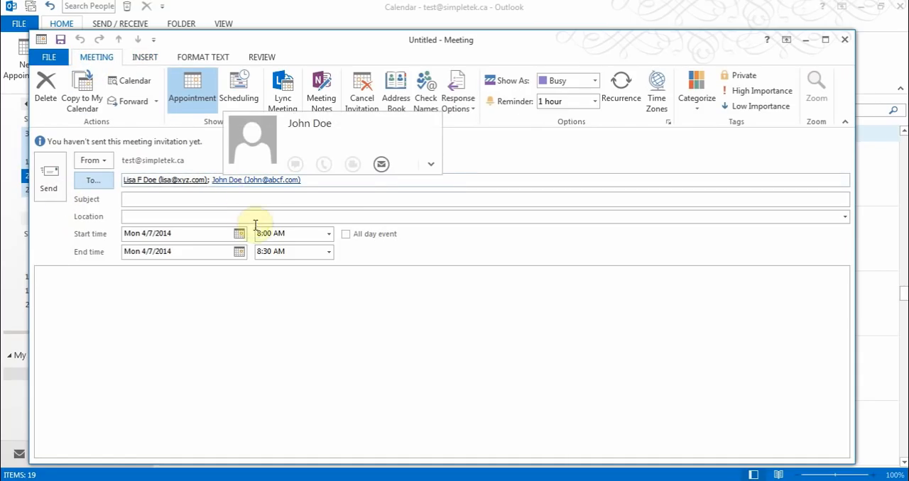
{"action": "left_click", "coordinate": [240, 89]}
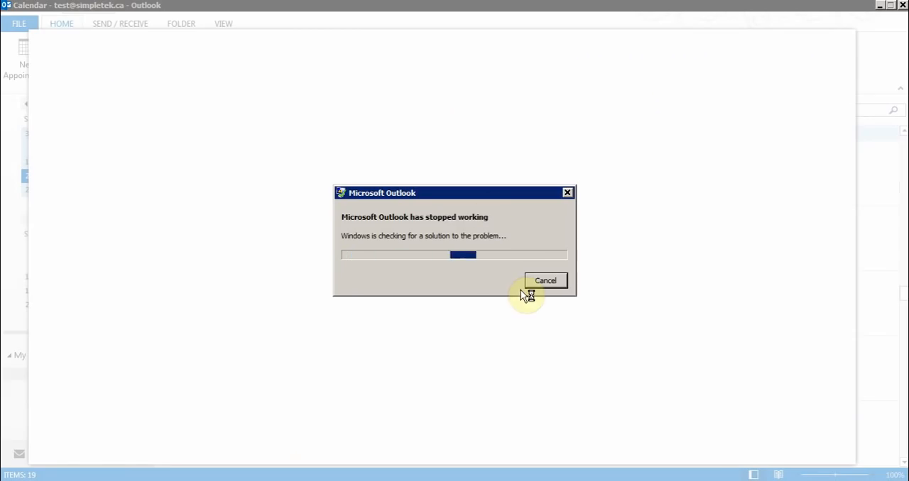
Cancel the check for a solution and close the April 20 meeting request without saving changes
{"action": "left_click", "coordinate": [532, 285]}
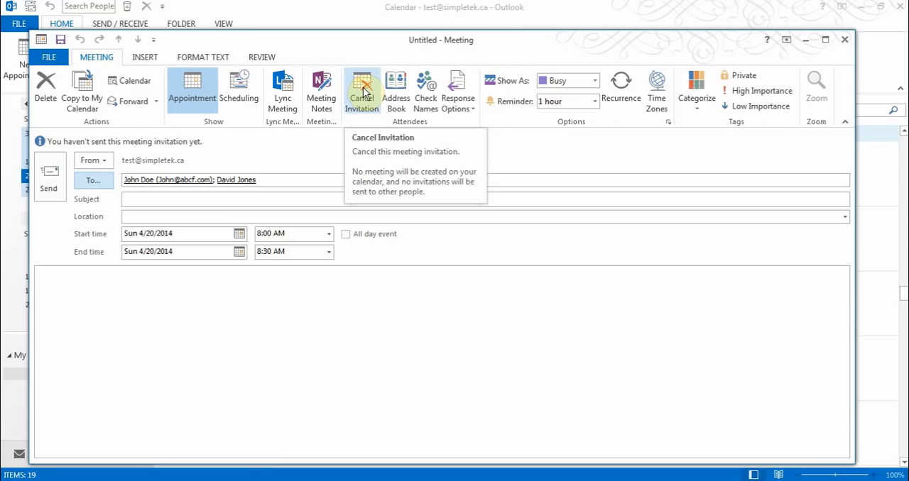
{"action": "left_click", "coordinate": [846, 38]}
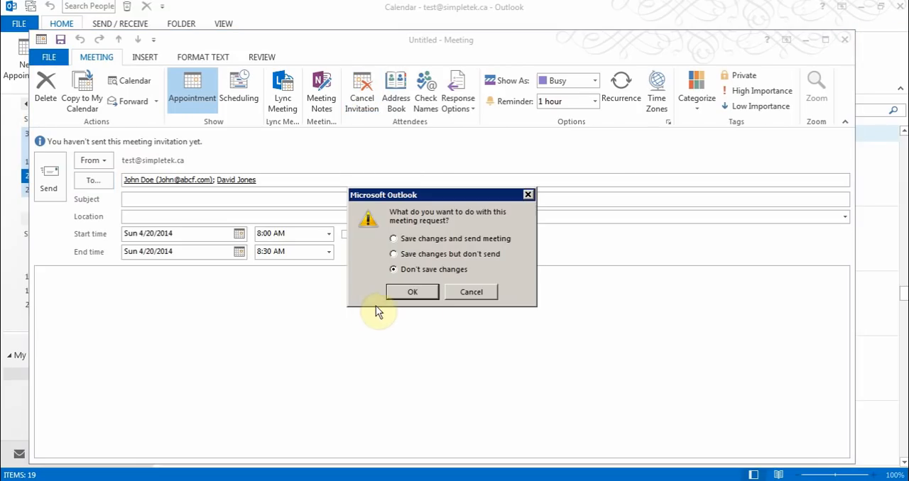
{"action": "left_click", "coordinate": [417, 295]}
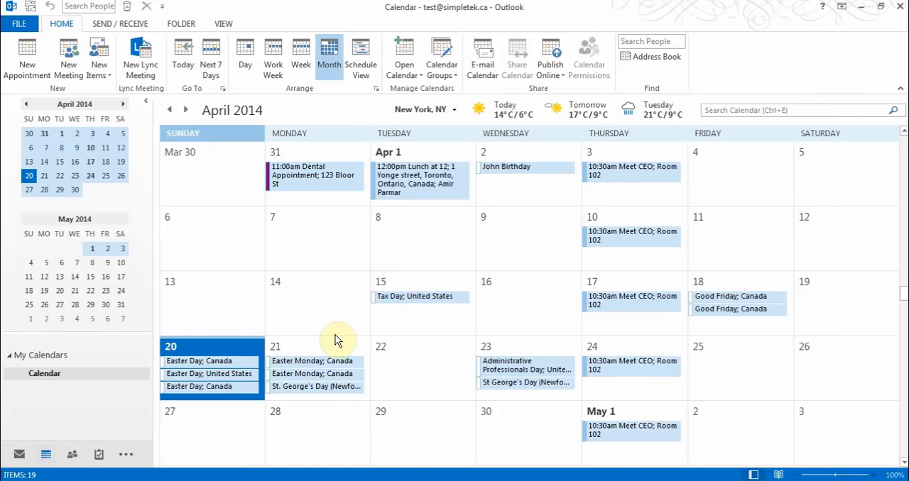
Start a new appointment on April 20, turn it into a meeting with Invite Attendees, and close it without saving
{"action": "left_click", "coordinate": [21, 67]}
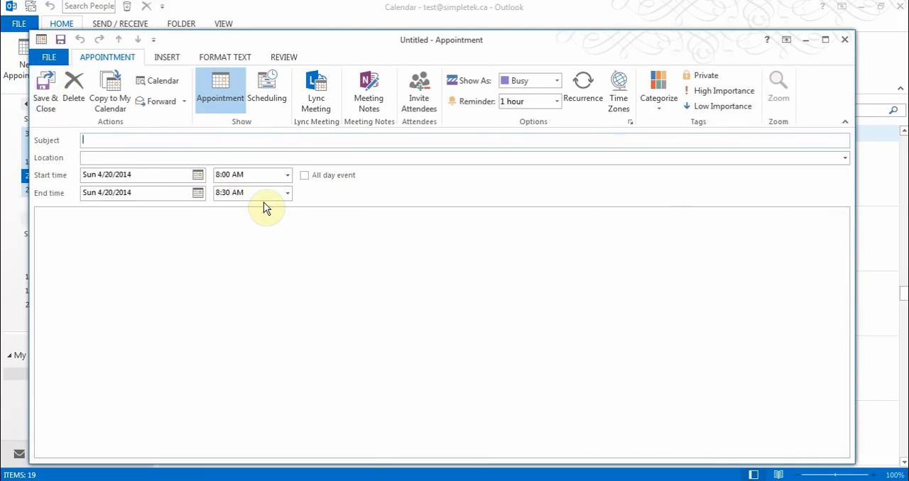
{"action": "left_click", "coordinate": [423, 89]}
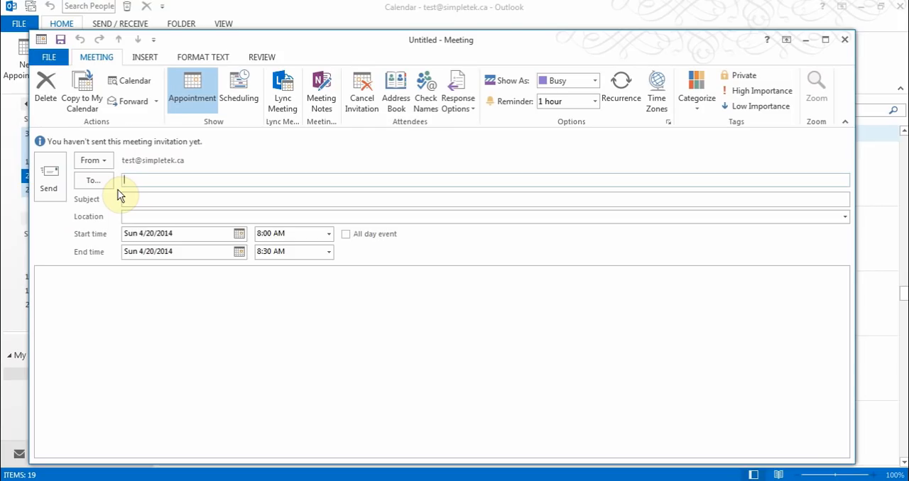
{"action": "left_click", "coordinate": [845, 39]}
{"action": "left_click", "coordinate": [456, 280]}
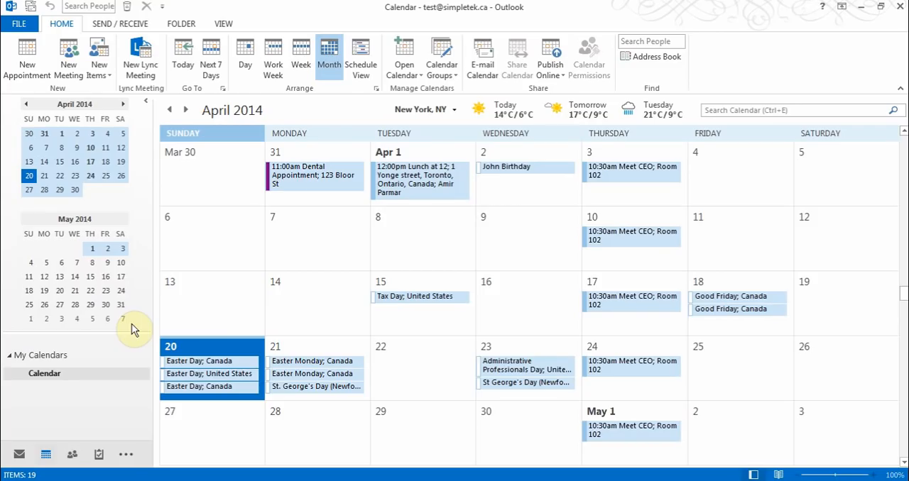
Open the To-Do List in Tasks and start a new task, keeping its status as Not Started
{"action": "left_click", "coordinate": [97, 455]}
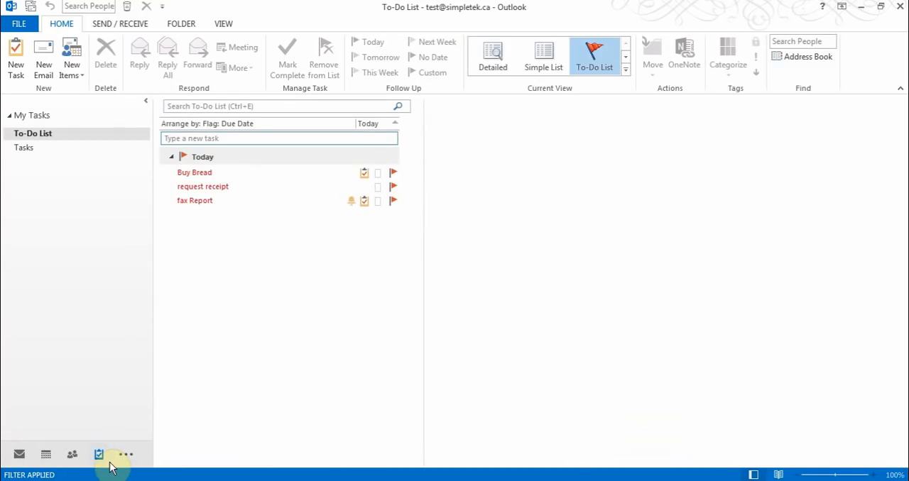
{"action": "mouse_move", "coordinate": [108, 462]}
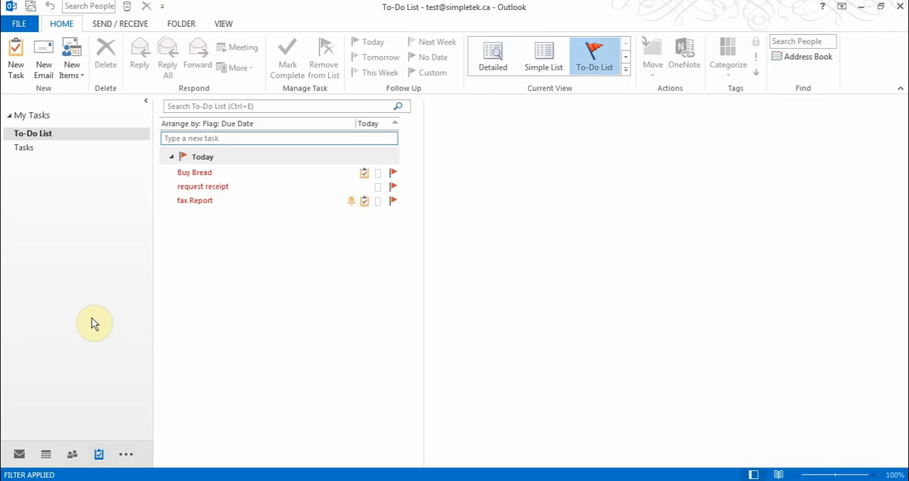
{"action": "left_click", "coordinate": [17, 62]}
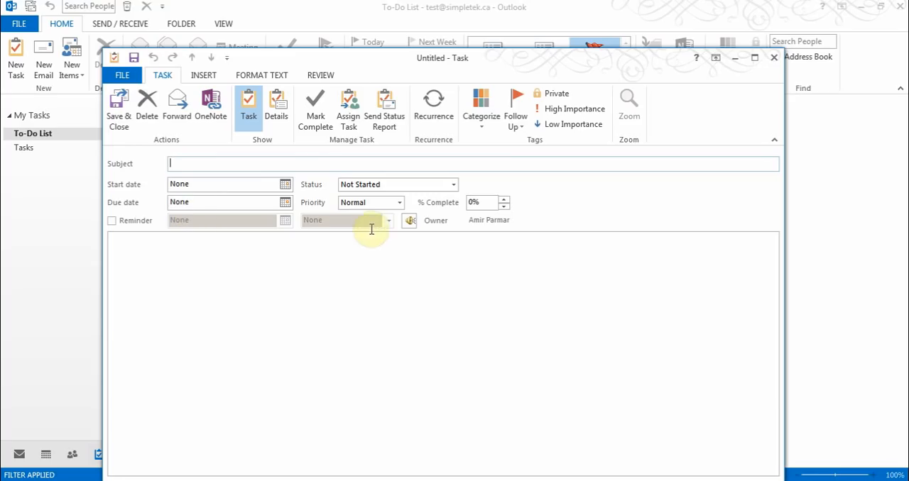
{"action": "left_click", "coordinate": [376, 186]}
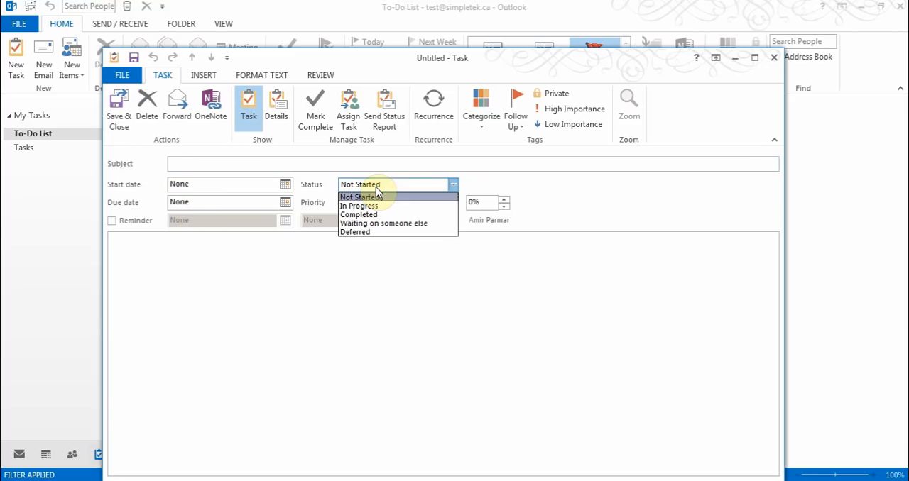
{"action": "left_click", "coordinate": [376, 193]}
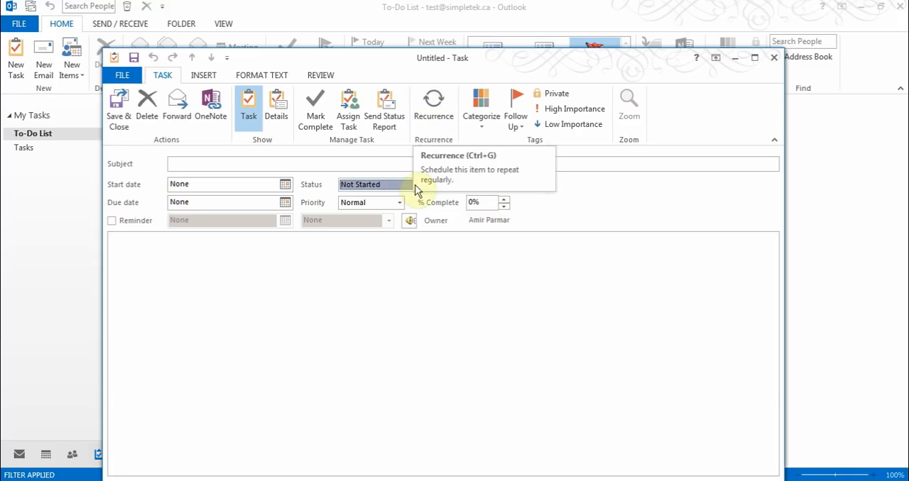
Try the Assign Task option on the new task and cancel the assignment
{"action": "left_click", "coordinate": [346, 110]}
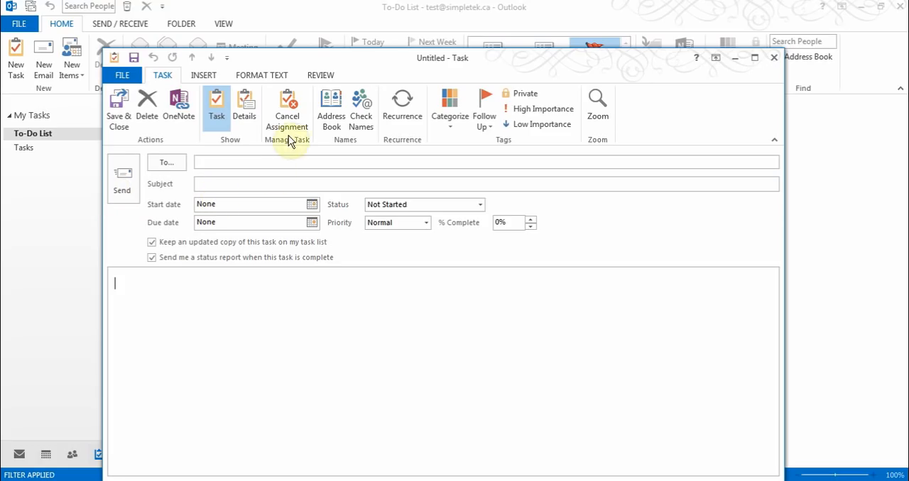
{"action": "left_click", "coordinate": [298, 114]}
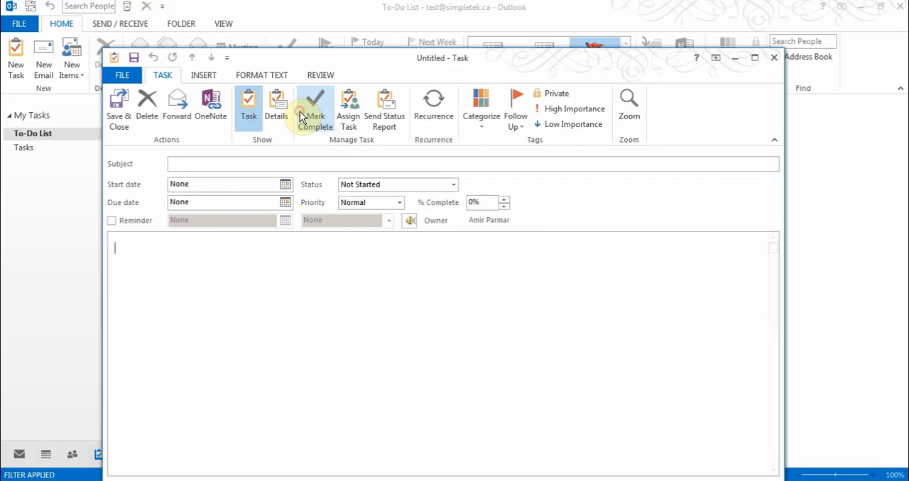
Enter Buy Milk as the task's subject, then save and close the task
{"action": "left_click", "coordinate": [246, 164]}
{"action": "type", "text": "Buy Milk"}
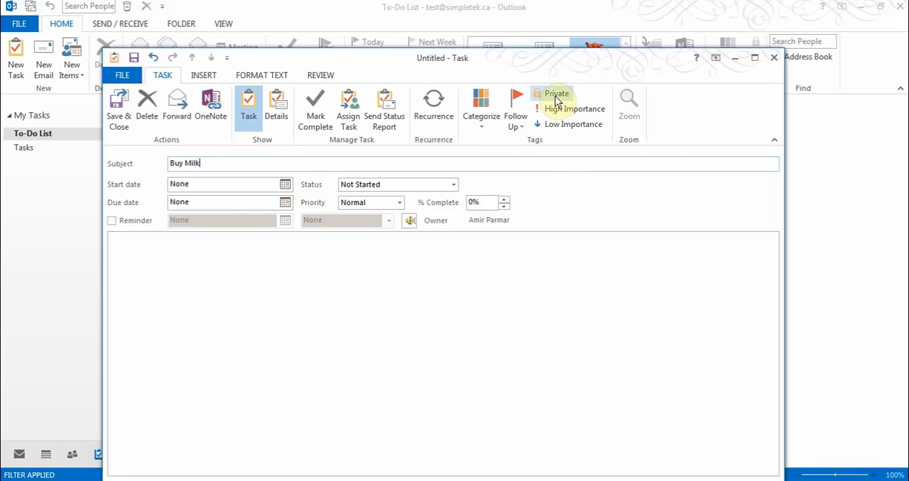
{"action": "left_click", "coordinate": [118, 110]}
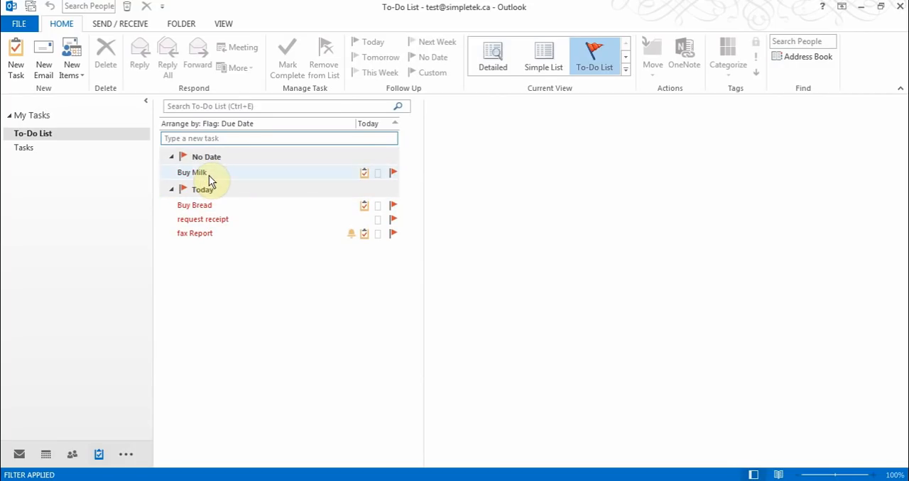
Mark the Buy Milk task complete, and display and dismiss the available actions for the Buy Bread task
{"action": "right_click", "coordinate": [209, 176]}
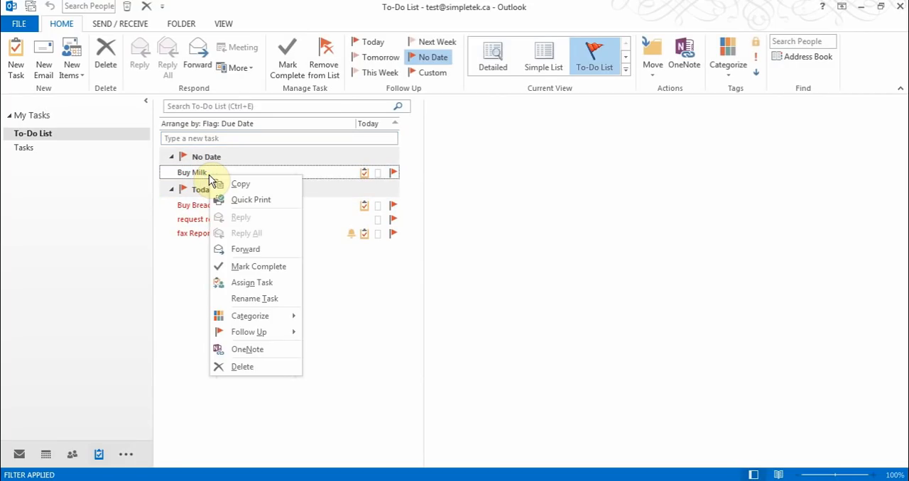
{"action": "left_click", "coordinate": [274, 267]}
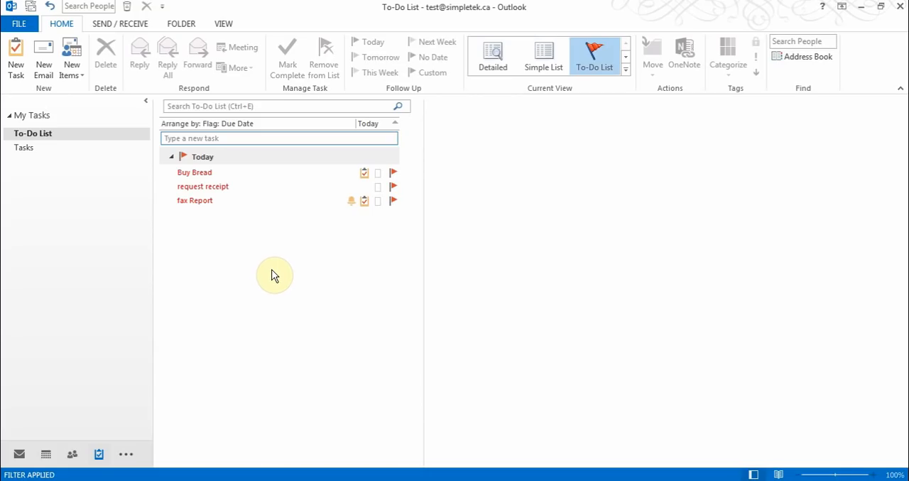
{"action": "right_click", "coordinate": [204, 173]}
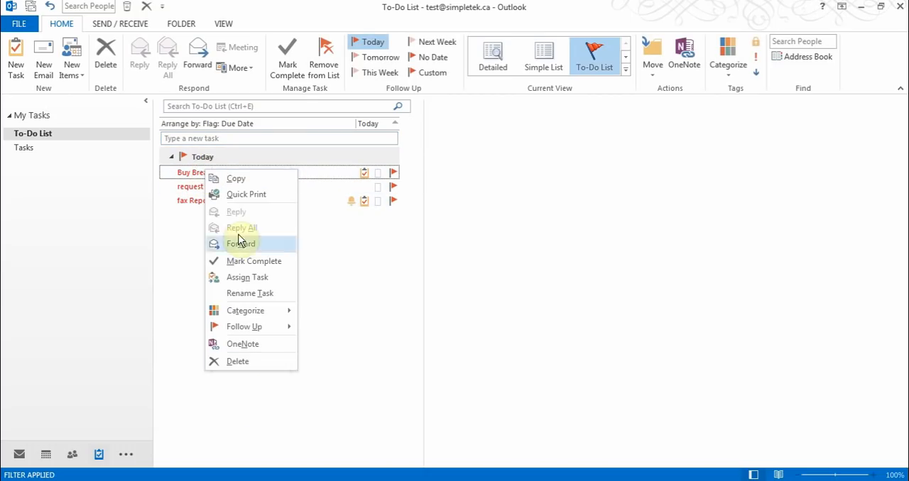
{"action": "left_click", "coordinate": [330, 355]}
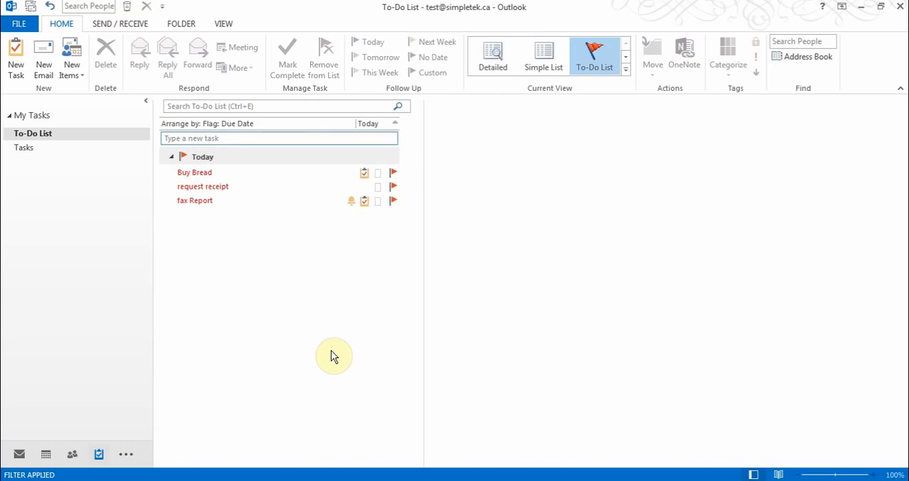
Return to the Inbox in Mail and view the New Items choices and the additional navigation options
{"action": "left_click", "coordinate": [19, 455]}
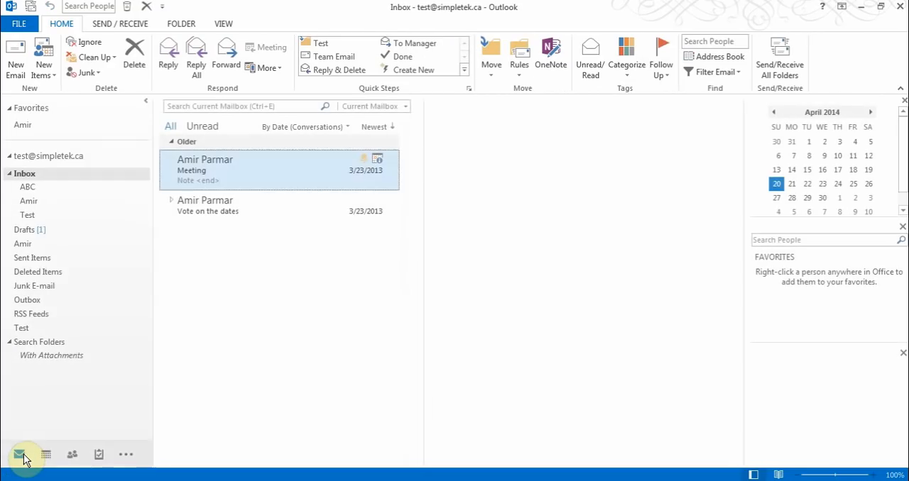
{"action": "left_click", "coordinate": [44, 70]}
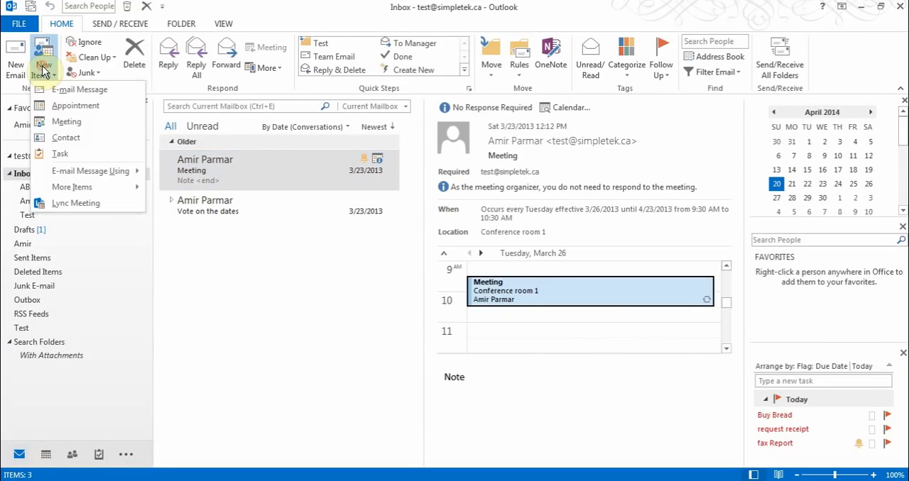
{"action": "left_click", "coordinate": [229, 10]}
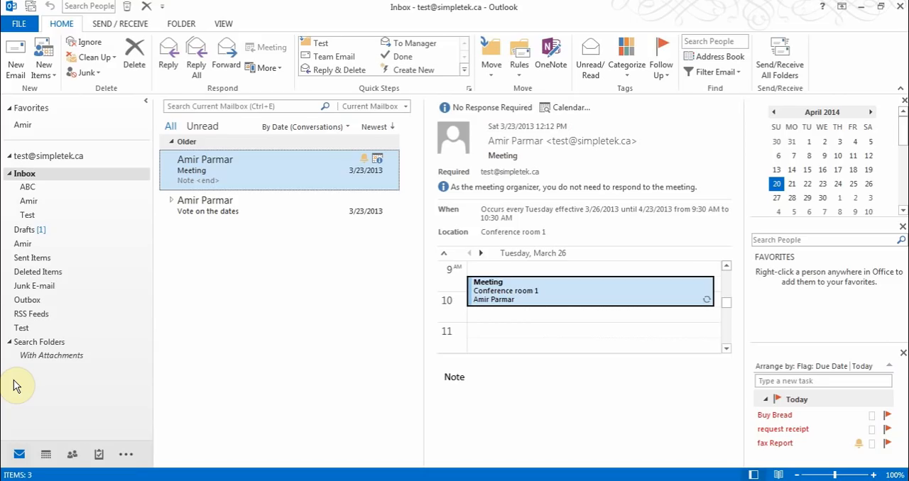
{"action": "left_click", "coordinate": [127, 455]}
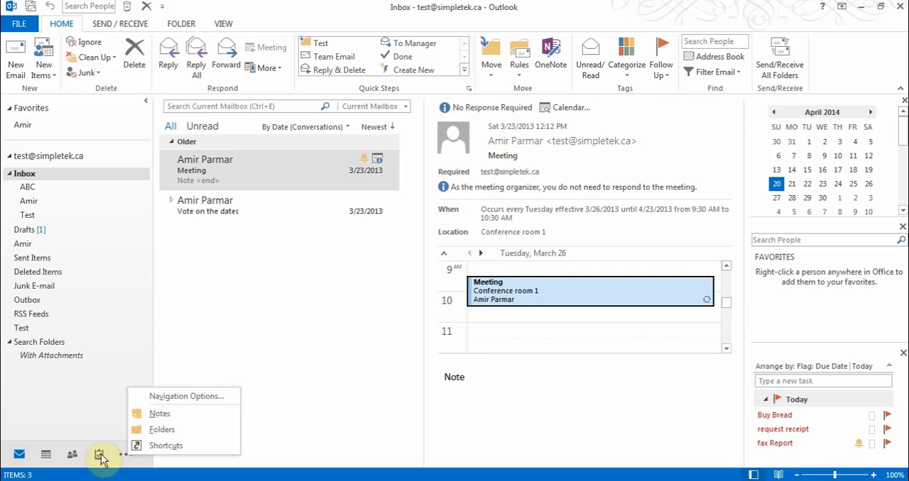
Create a note reading "Call this number" in Notes and close it
{"action": "left_click", "coordinate": [161, 416]}
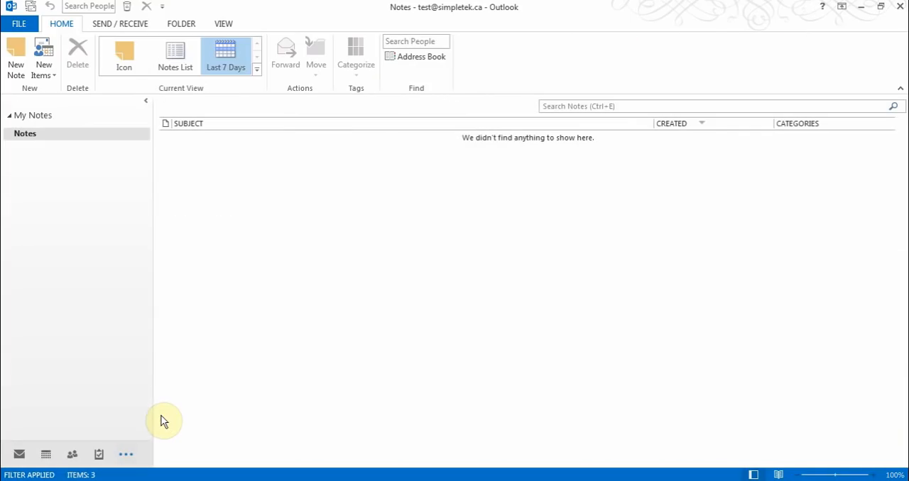
{"action": "left_click", "coordinate": [14, 60]}
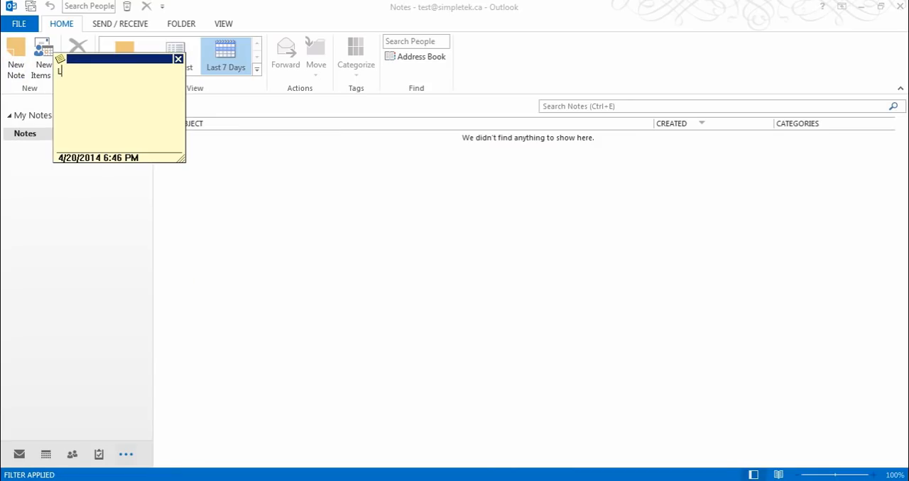
{"action": "type", "text": "Call this number"}
{"action": "key", "text": "Return"}
{"action": "left_click", "coordinate": [179, 61]}
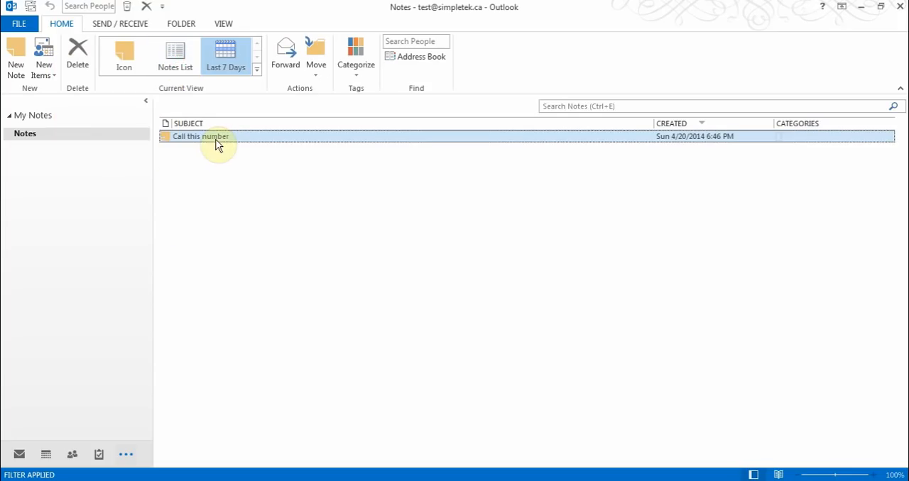
Show the notes in Icon view and assign the Yellow Category to the "Call this number" note, keeping the category's default name
{"action": "left_click", "coordinate": [131, 64]}
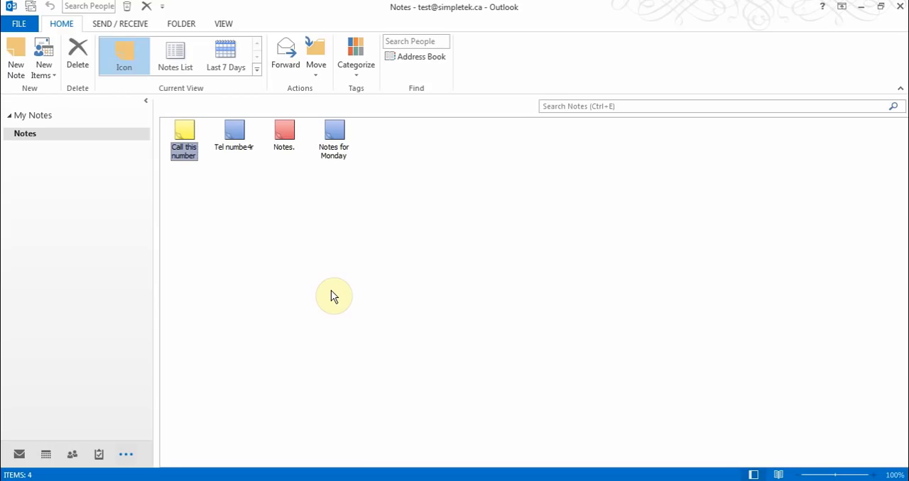
{"action": "double_click", "coordinate": [185, 132]}
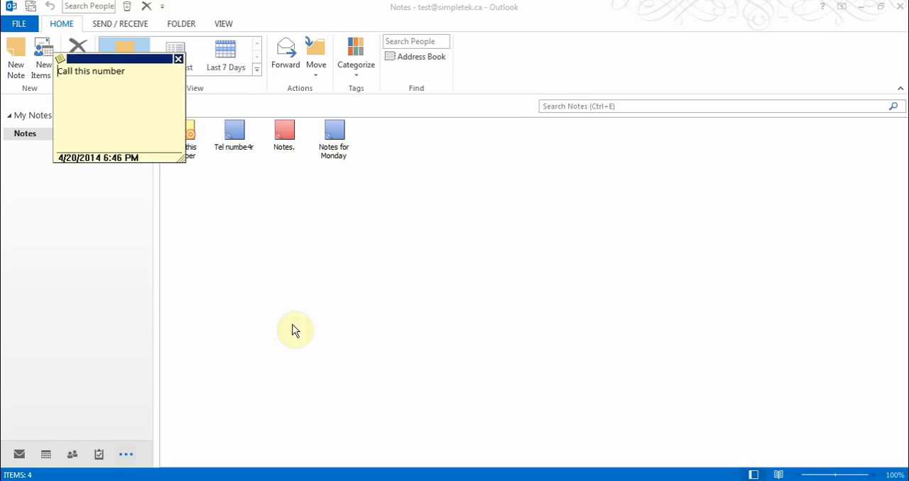
{"action": "left_click", "coordinate": [61, 61]}
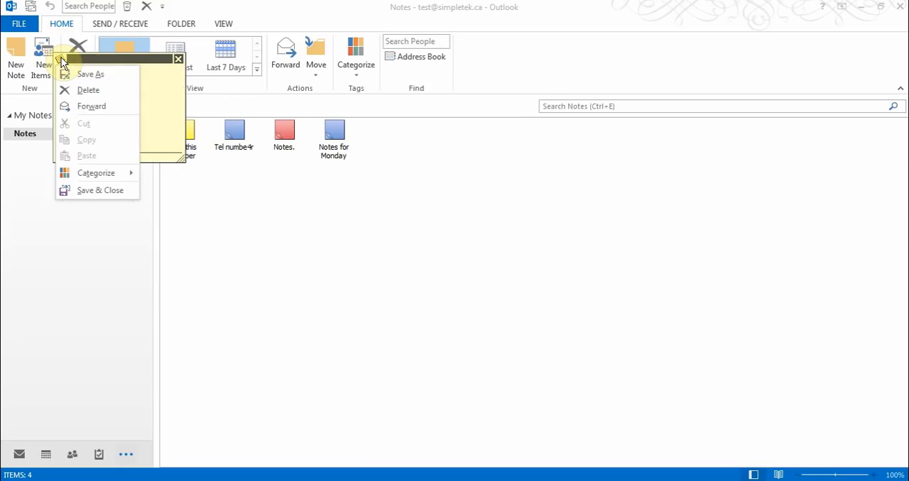
{"action": "mouse_move", "coordinate": [95, 173]}
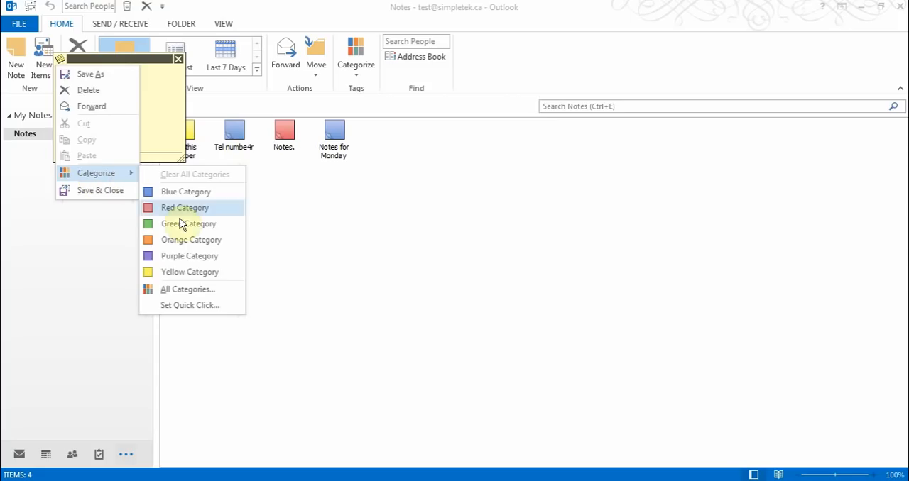
{"action": "left_click", "coordinate": [181, 274]}
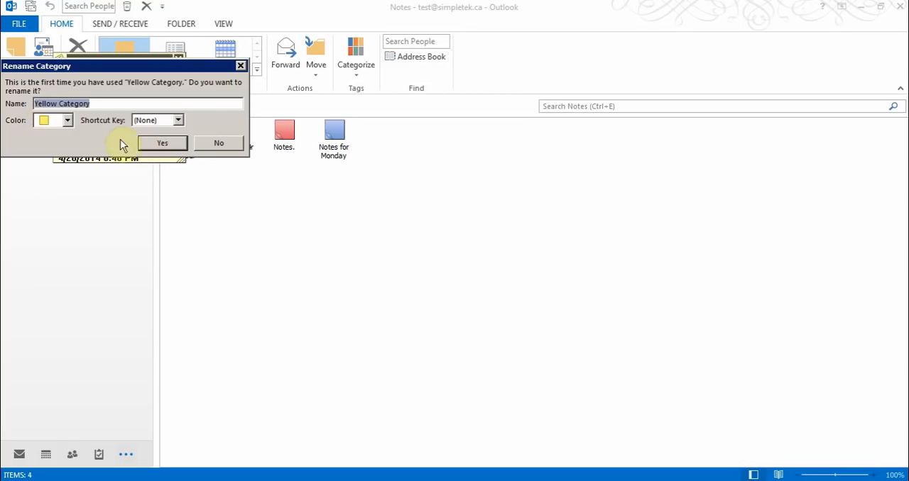
{"action": "left_click", "coordinate": [168, 145]}
{"action": "left_click", "coordinate": [178, 59]}
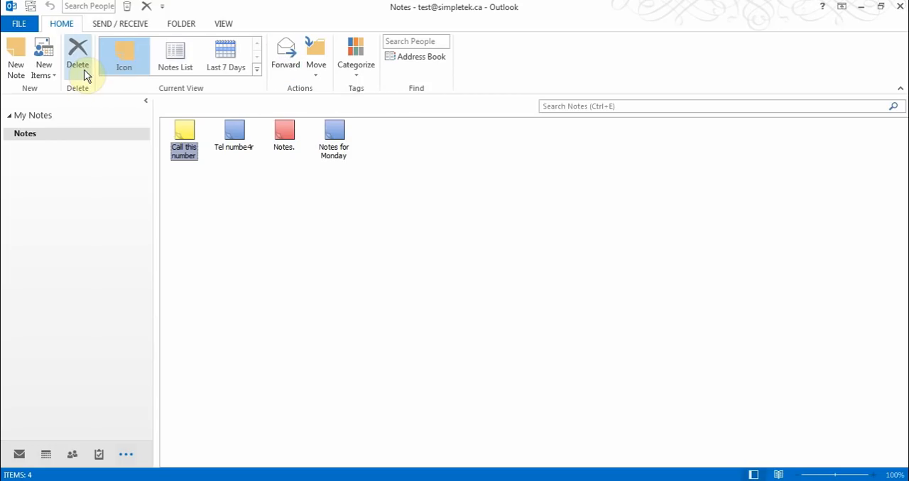
Display and dismiss the available actions for the "Tel numbe4r" note, and return to the Inbox in Mail
{"action": "right_click", "coordinate": [235, 135]}
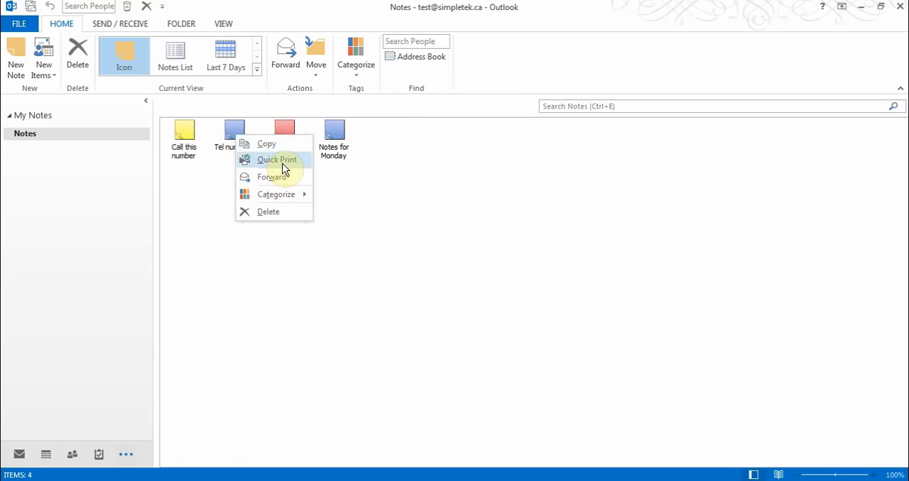
{"action": "left_click", "coordinate": [249, 291]}
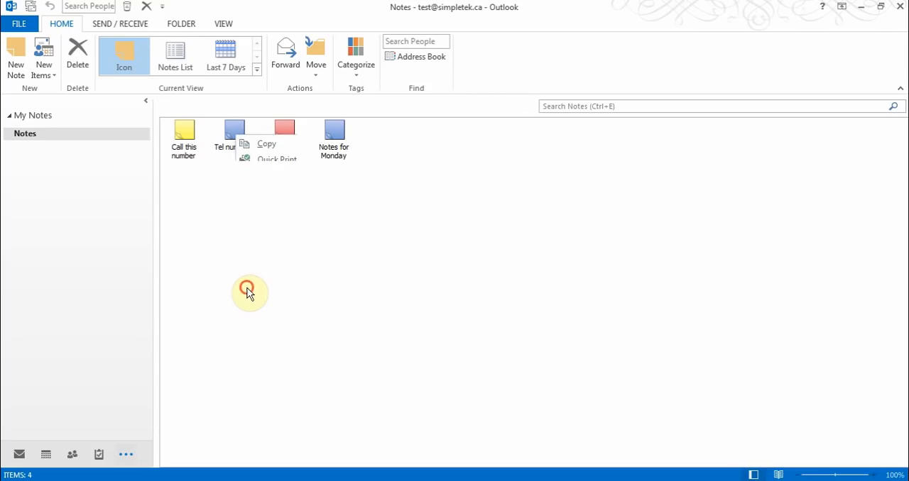
{"action": "left_click", "coordinate": [19, 455]}
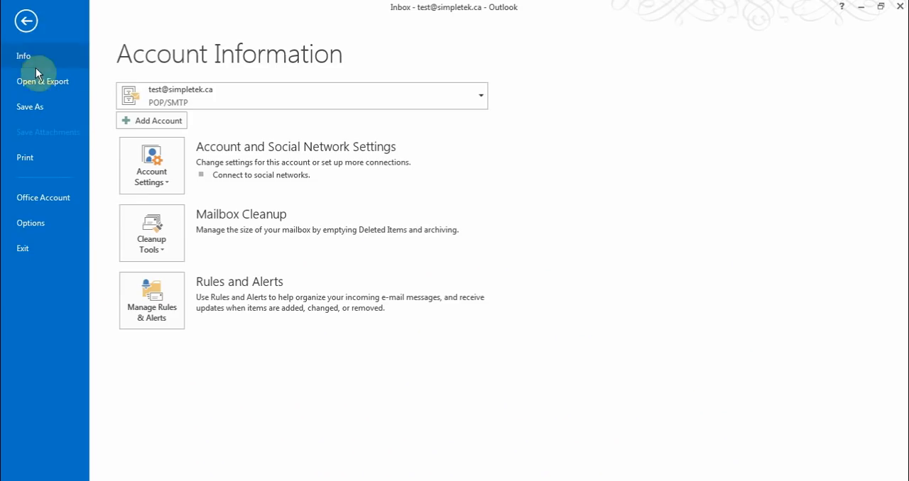
{"action": "left_click", "coordinate": [25, 22]}
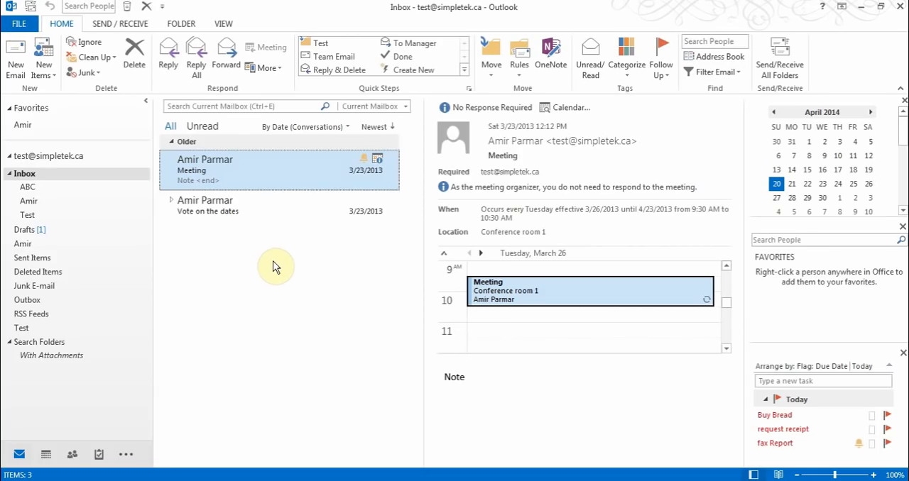